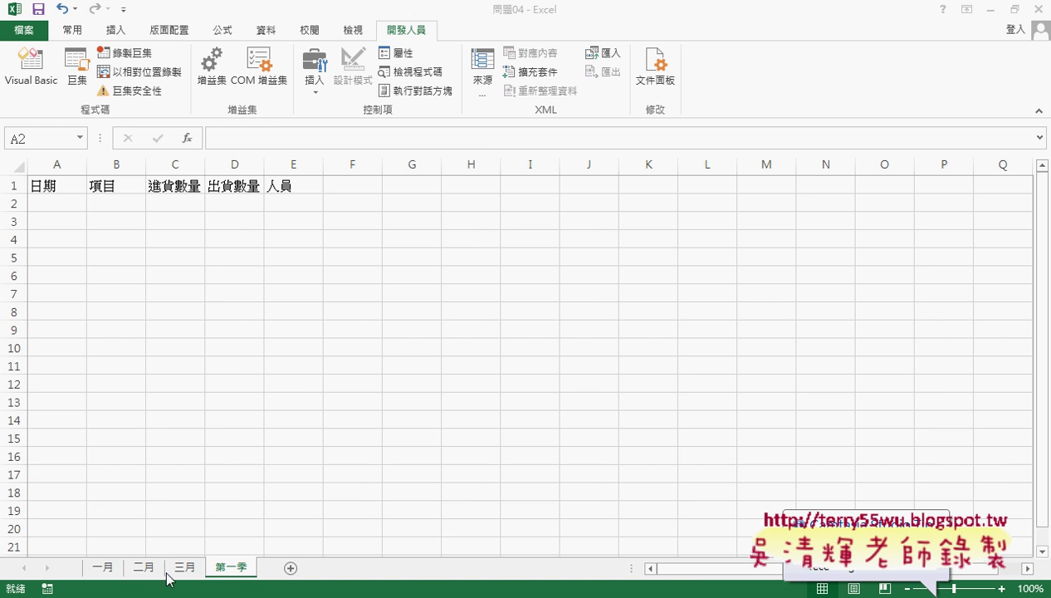
Flip through the 一月, 二月 and 三月 data sheets, ending on the empty 第一季 sheet.
left_click(103, 568)
scroll(108, 343, "up", 4)
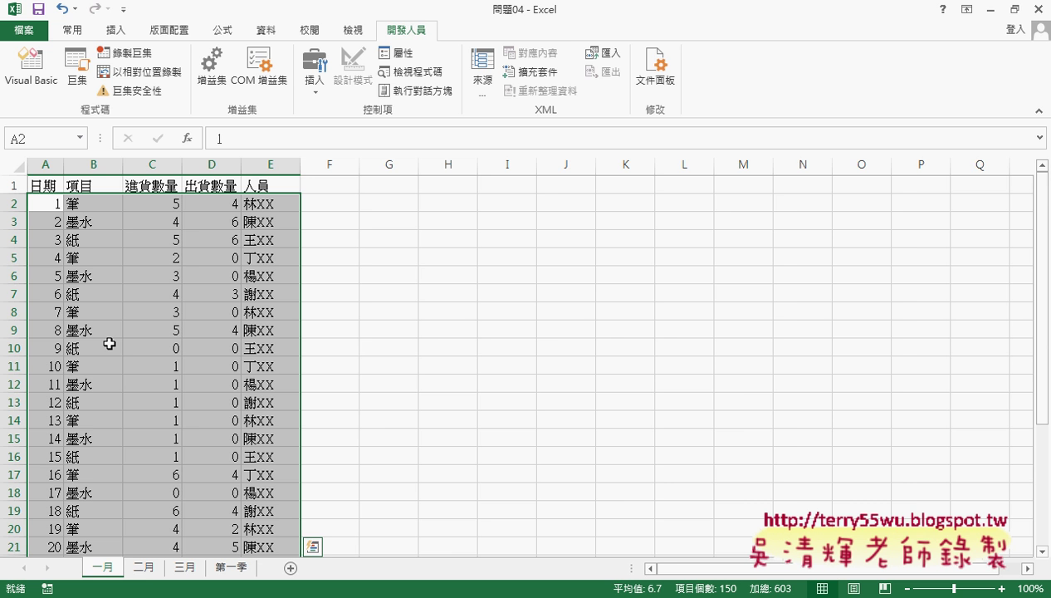
left_click(144, 568)
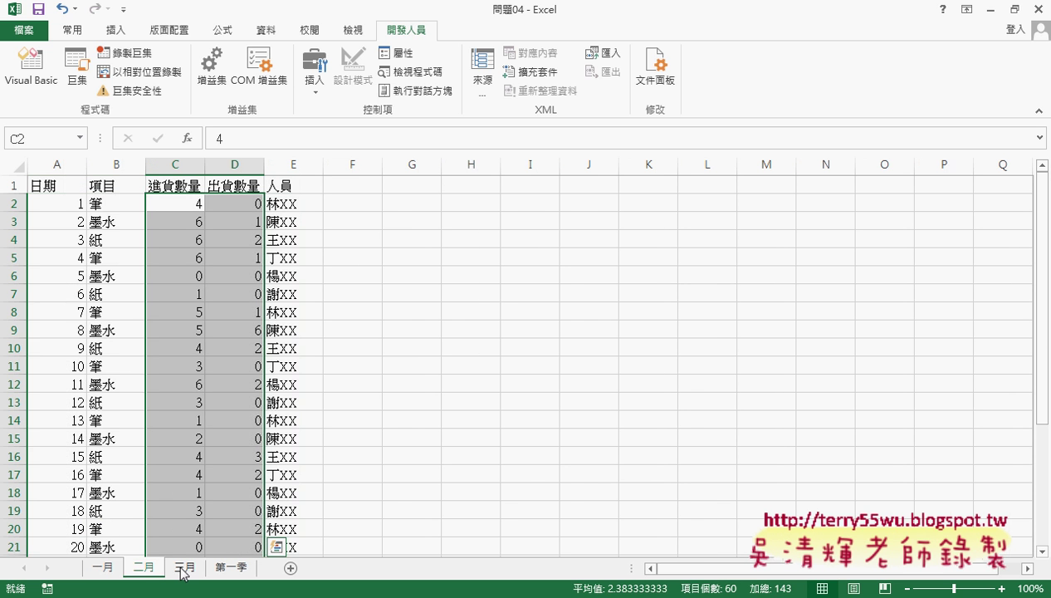
left_click(184, 568)
left_click(230, 570)
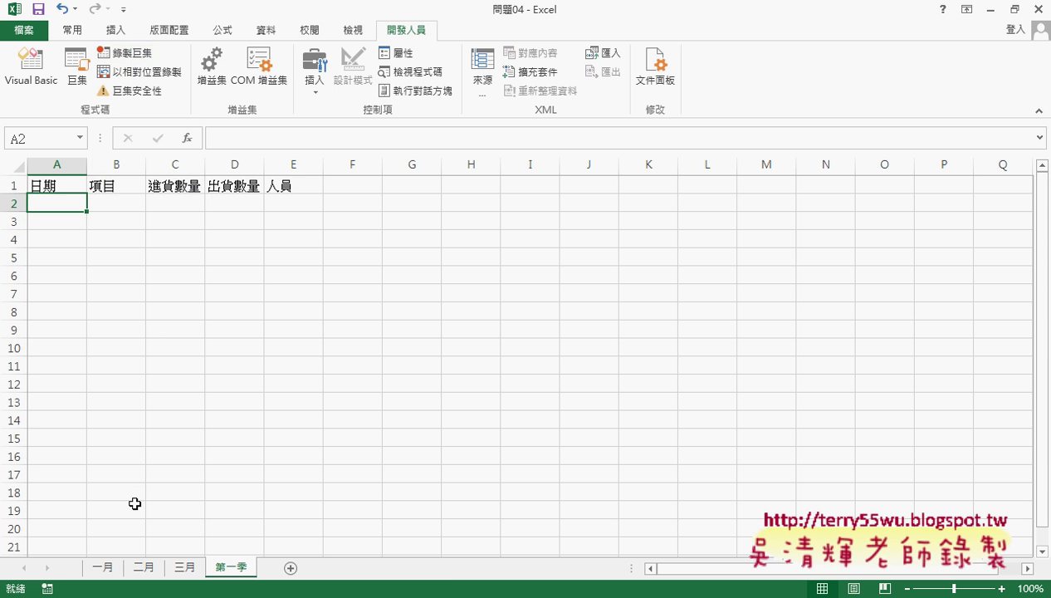
Compare 一月 with 第一季 again and mark both sheet names with on-screen notes.
left_click(104, 568)
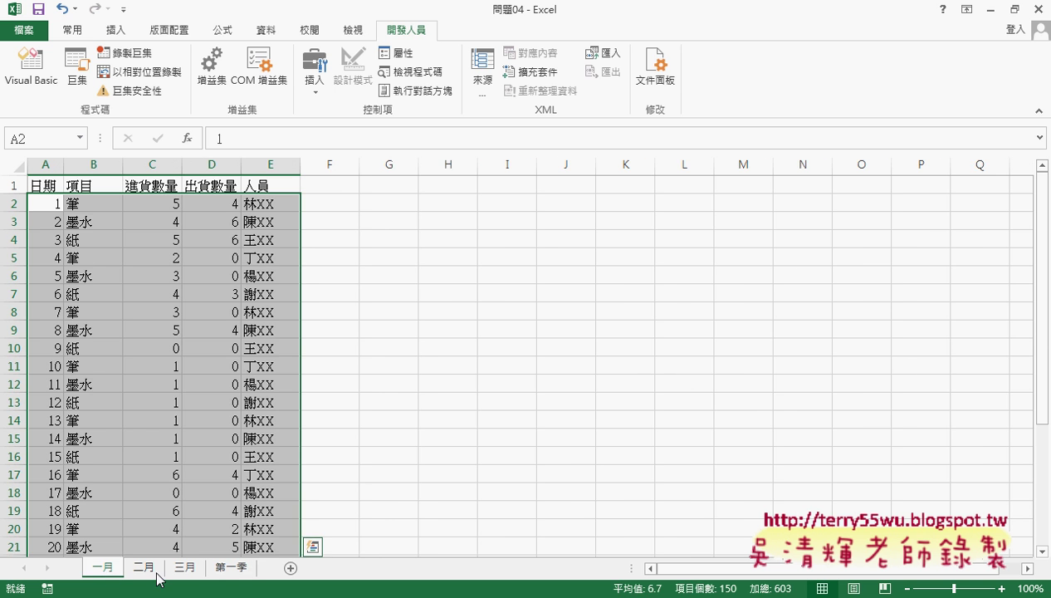
left_click(224, 568)
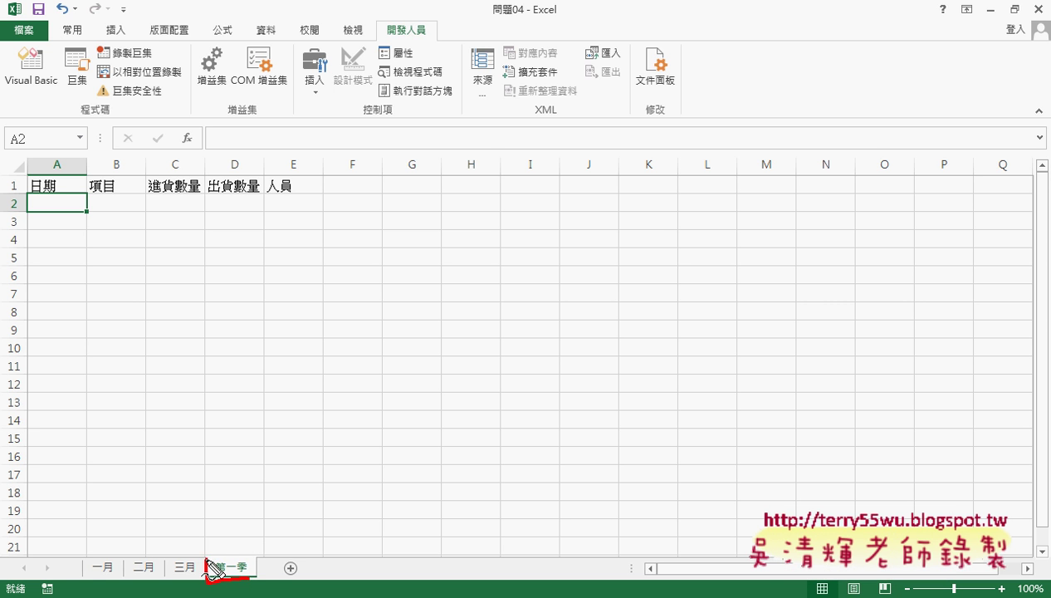
mouse_move(231, 581)
left_mouse_down()
mouse_move(225, 552)
mouse_move(136, 540)
mouse_move(116, 552)
mouse_move(137, 545)
left_mouse_up()
left_click_drag(94, 579, 117, 579)
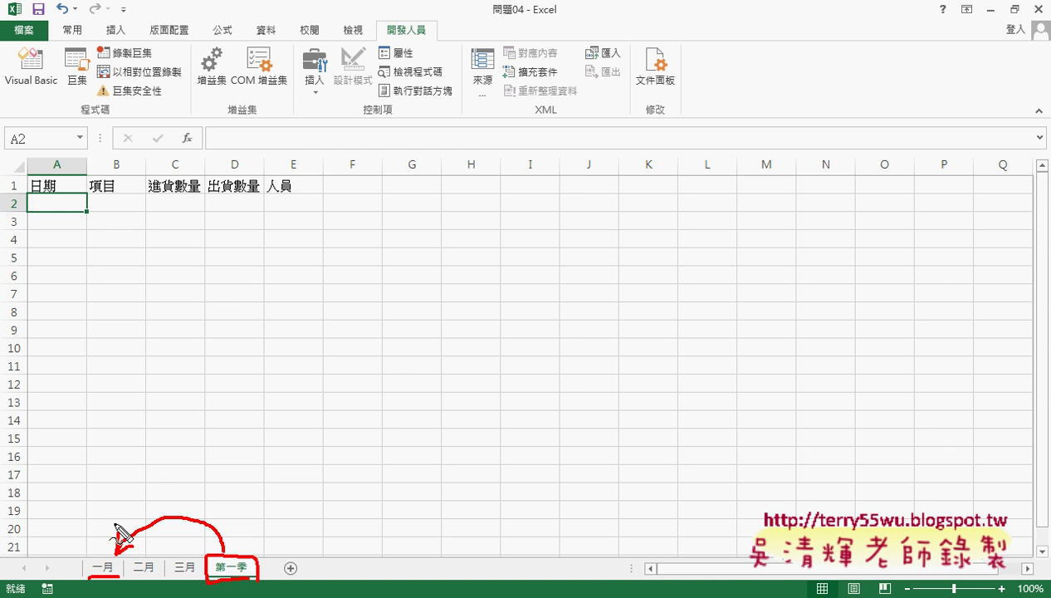
Copy the 一月 records A2:E31 and bring up the 第一季 sheet.
left_click(105, 569)
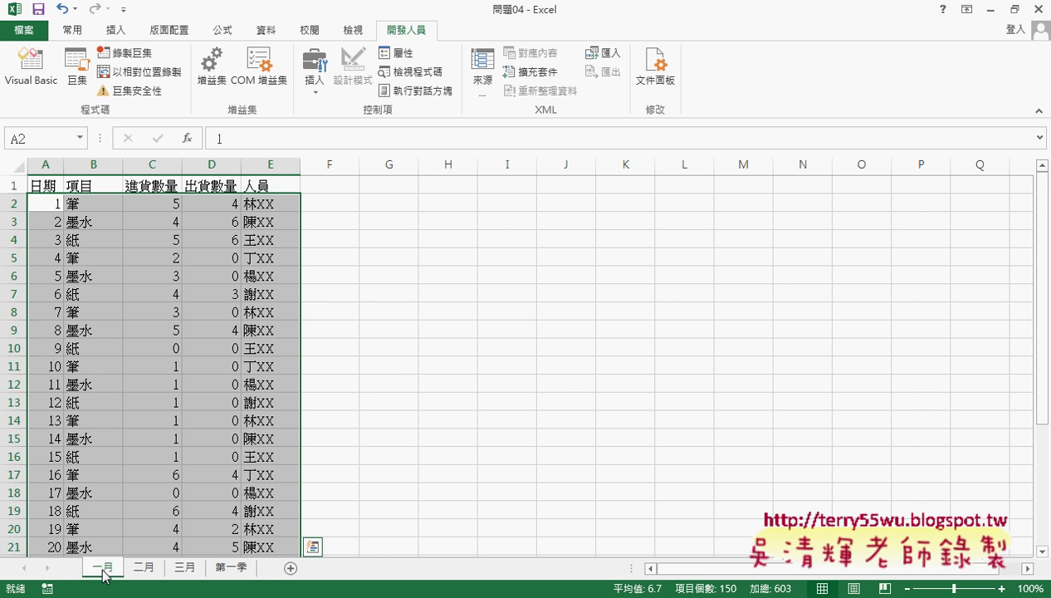
left_click(47, 204)
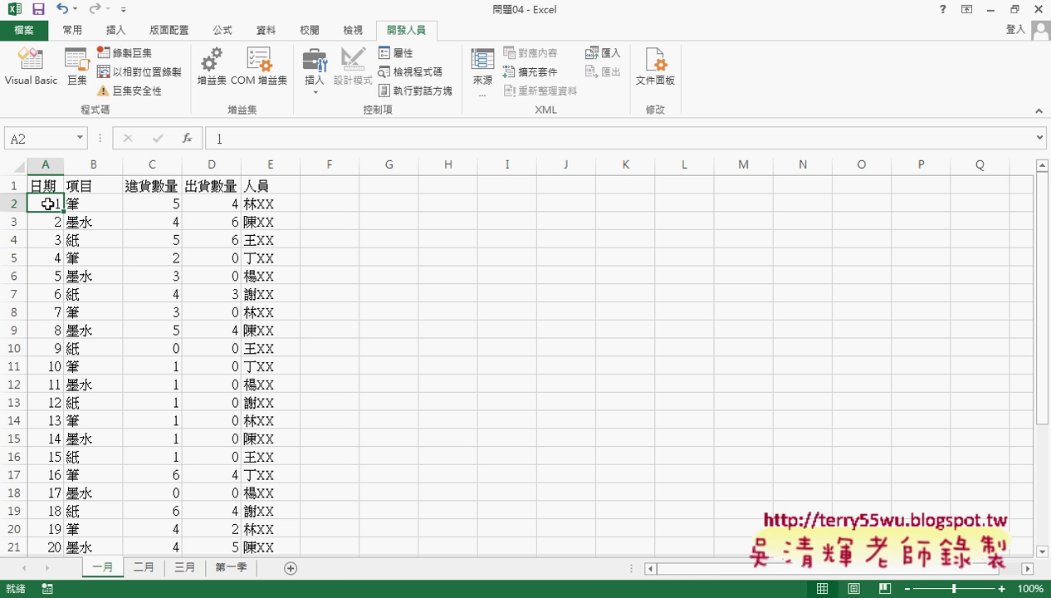
key("ctrl+shift+Right")
key("ctrl+shift+Down")
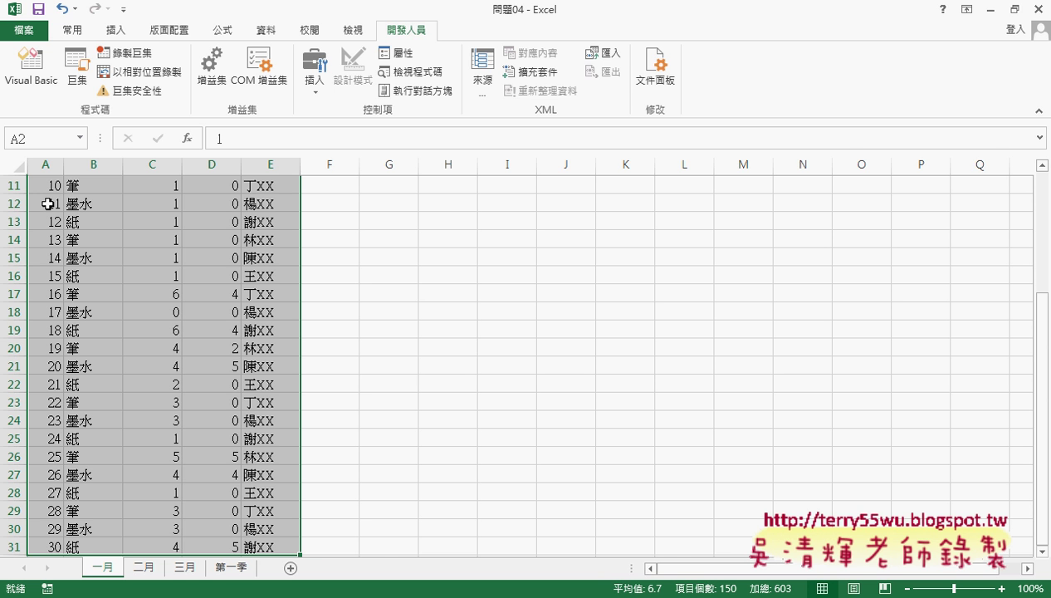
key("ctrl+c")
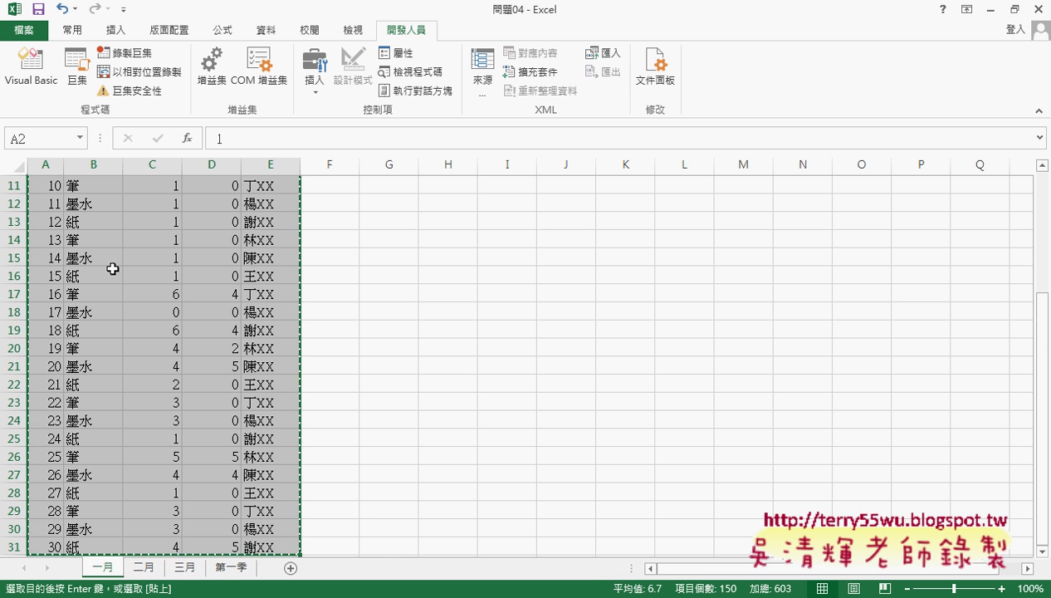
left_click(238, 569)
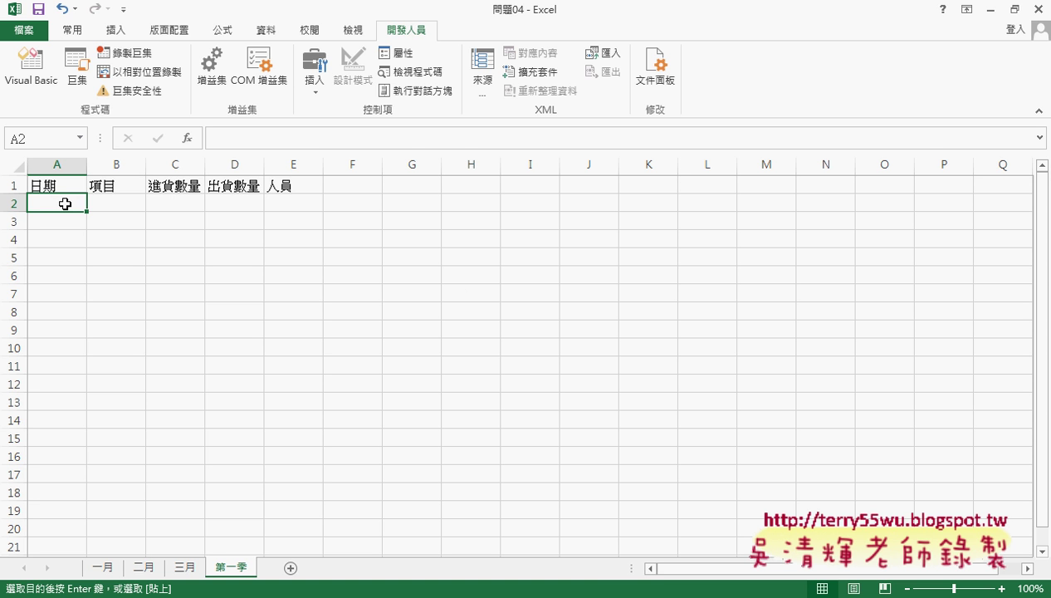
Paste the 一月 records at A2 of 第一季 and check they end at A31.
key("ctrl+v")
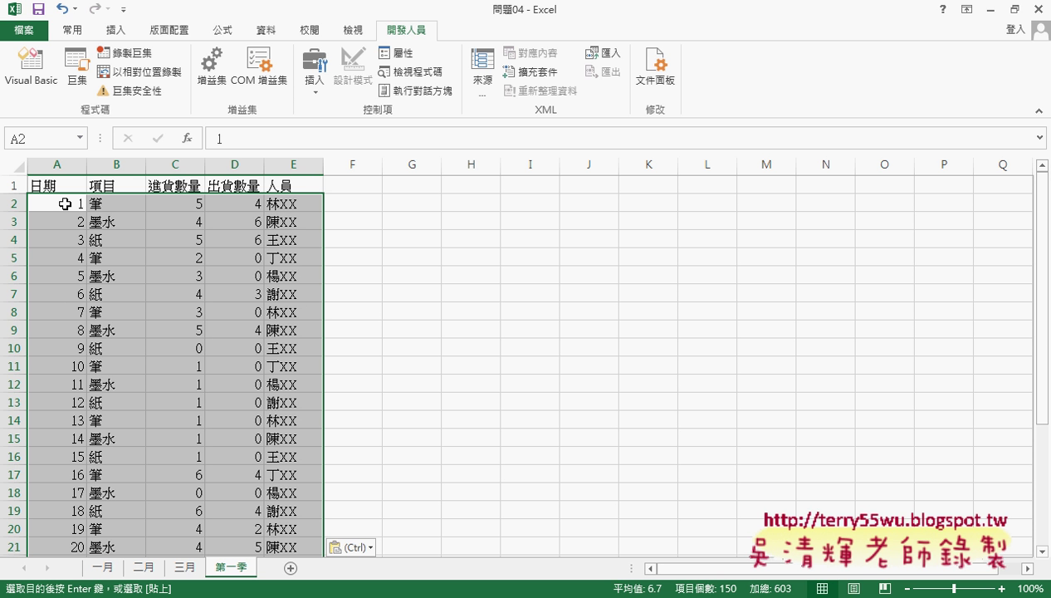
key("ctrl+Down")
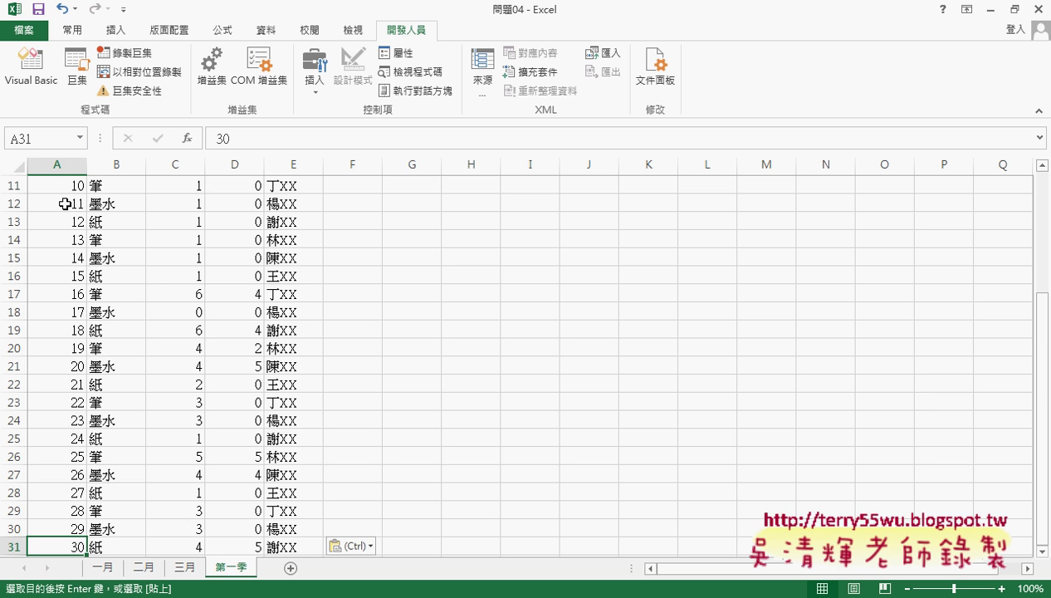
key("Down")
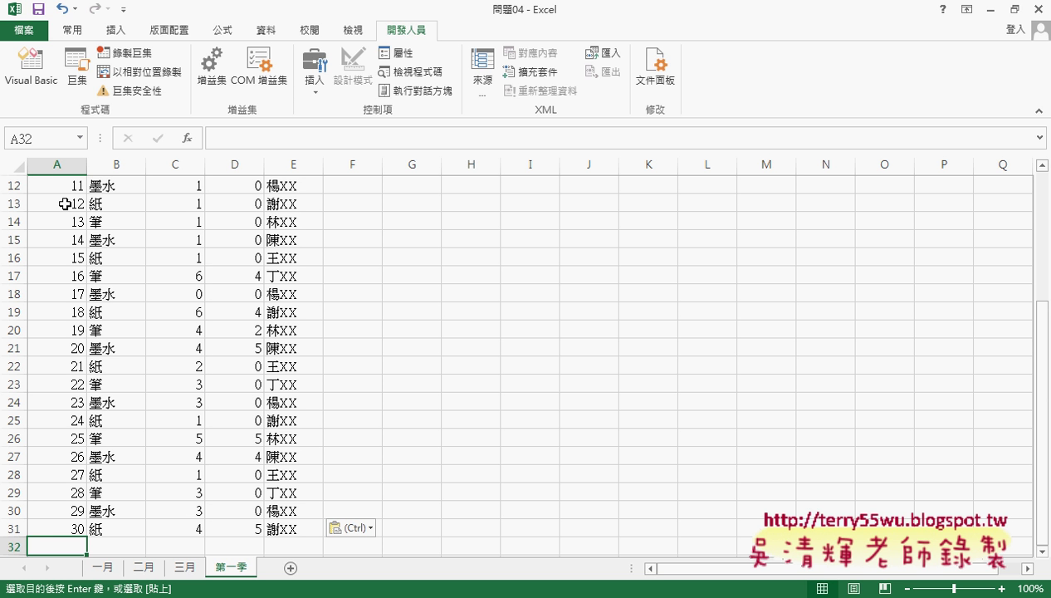
key("Up")
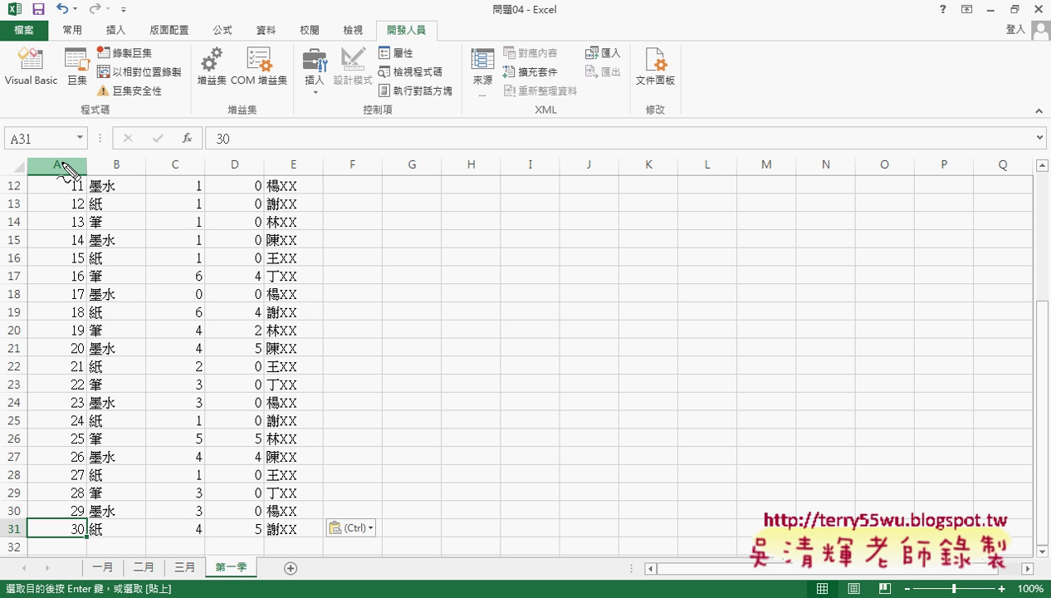
mouse_move(368, 428)
left_mouse_down()
mouse_move(384, 365)
mouse_move(401, 440)
mouse_move(386, 407)
mouse_move(430, 428)
mouse_move(455, 405)
mouse_move(454, 427)
mouse_move(486, 400)
mouse_move(500, 417)
left_mouse_up()
left_click(465, 387)
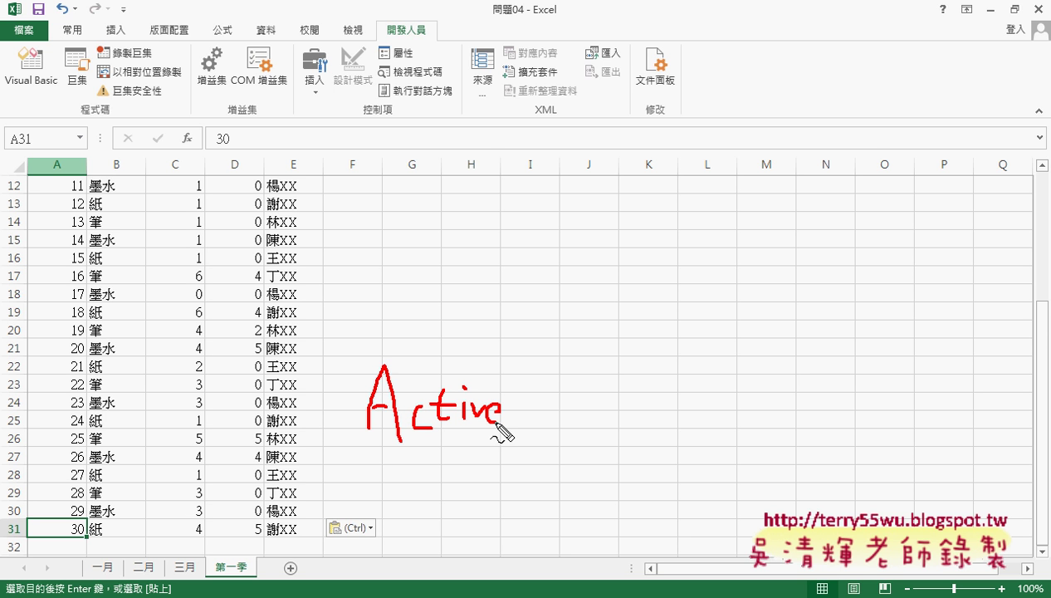
mouse_move(542, 384)
left_mouse_down()
mouse_move(535, 428)
mouse_move(563, 422)
left_mouse_up()
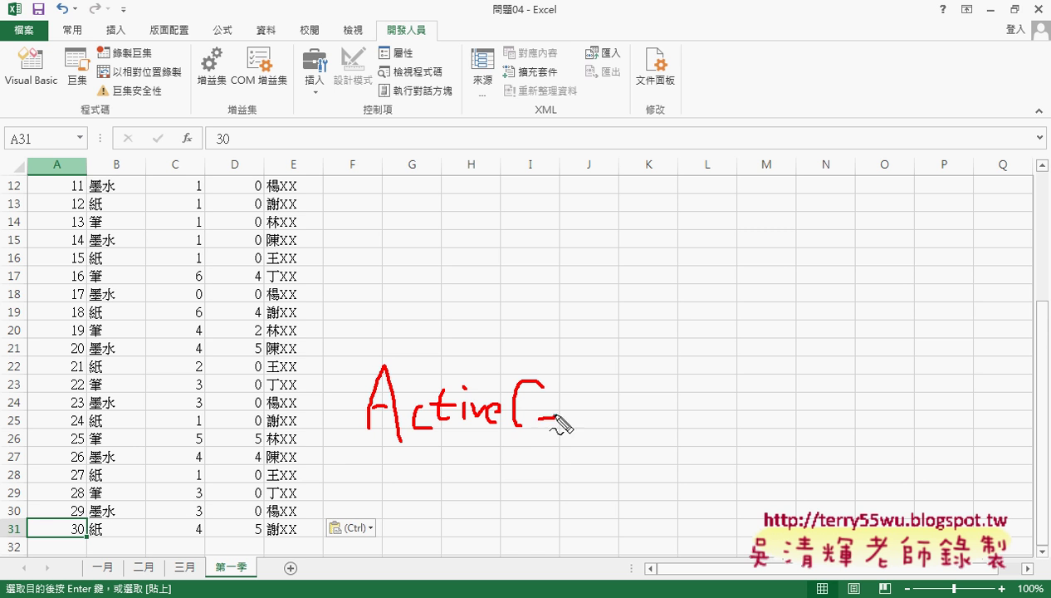
left_click_drag(570, 380, 569, 427)
left_click_drag(588, 382, 587, 438)
left_click_drag(381, 440, 589, 439)
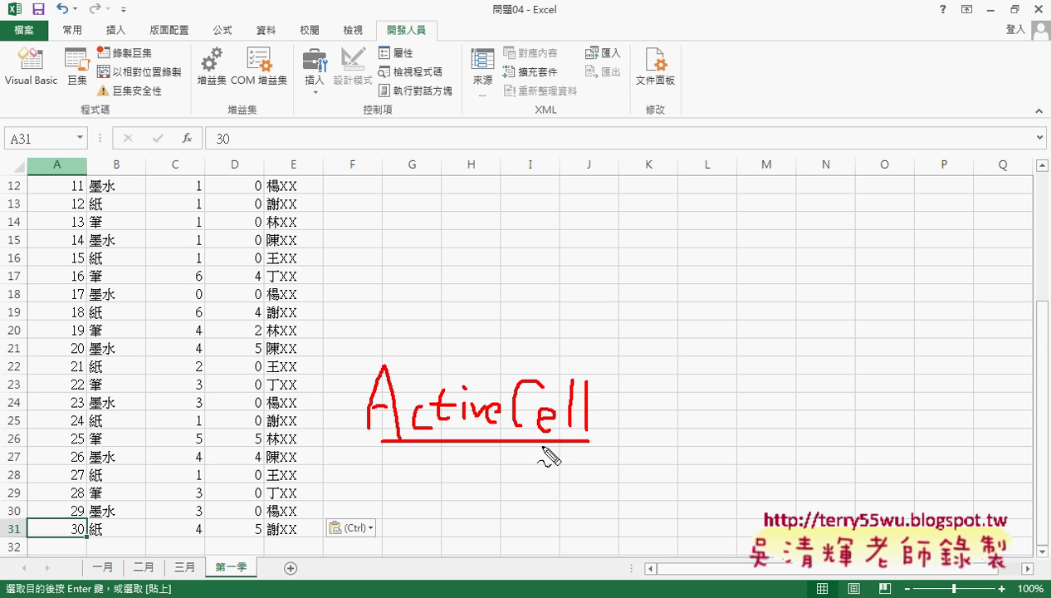
mouse_move(347, 404)
left_mouse_down()
mouse_move(71, 515)
mouse_move(98, 508)
left_mouse_up()
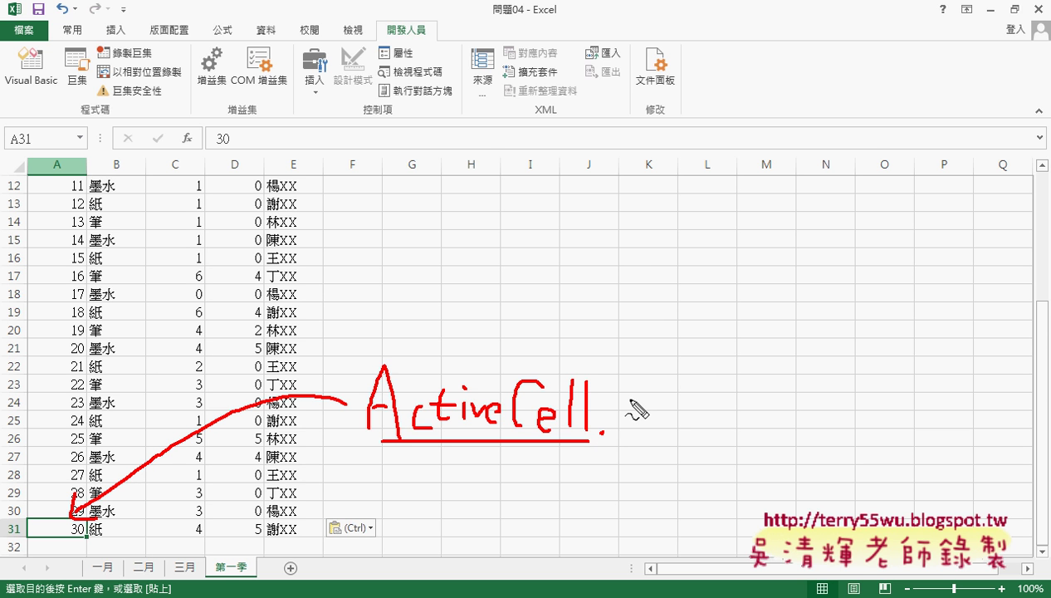
left_click_drag(619, 409, 626, 404)
mouse_move(669, 353)
left_mouse_down()
mouse_move(656, 430)
mouse_move(674, 396)
mouse_move(679, 428)
mouse_move(699, 395)
mouse_move(683, 428)
mouse_move(720, 425)
mouse_move(743, 403)
mouse_move(768, 428)
left_mouse_up()
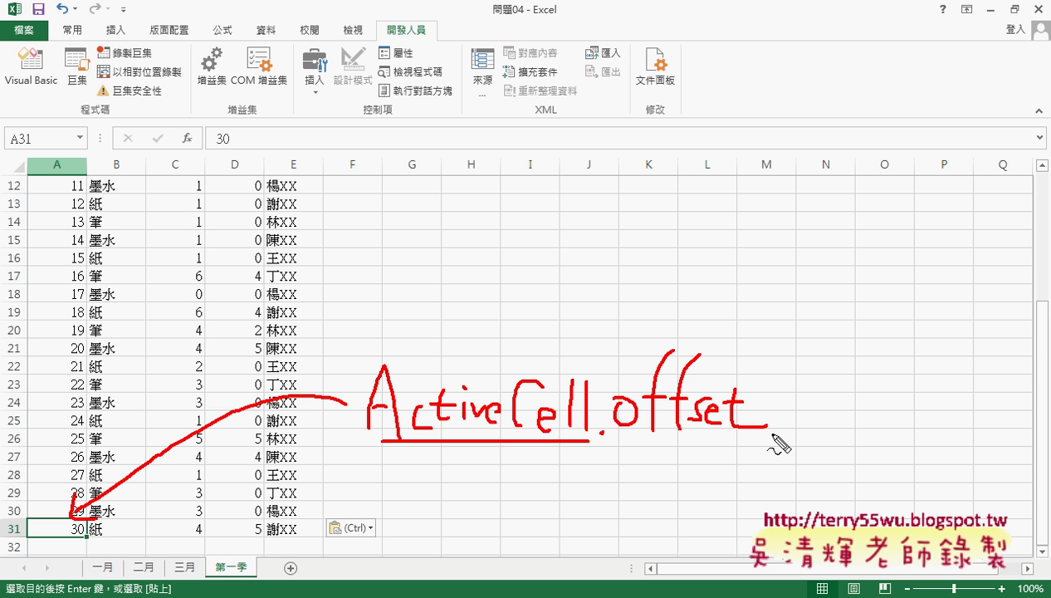
left_click_drag(805, 342, 801, 452)
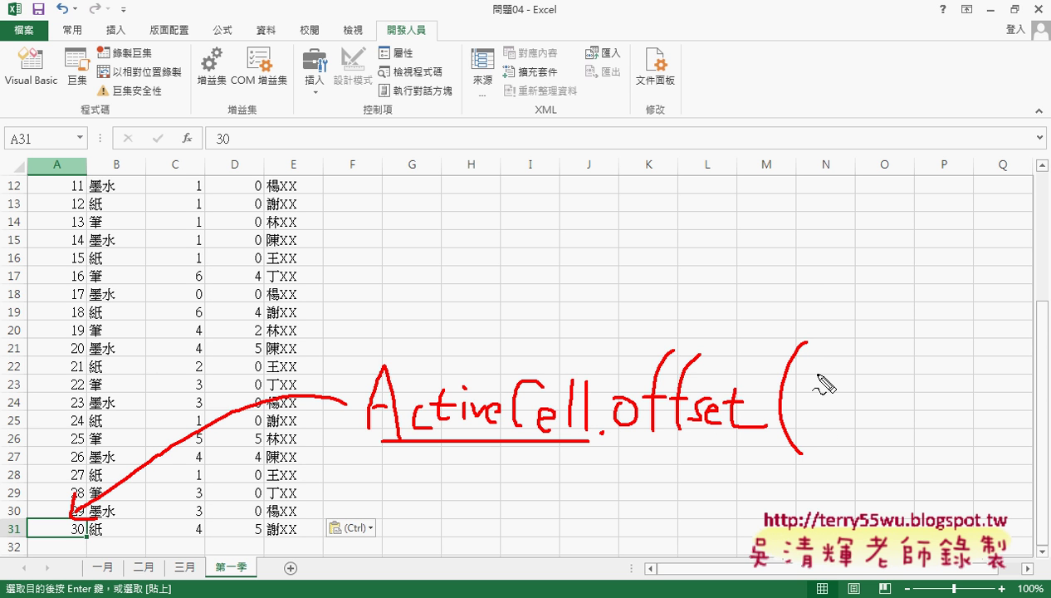
mouse_move(818, 368)
left_mouse_down()
mouse_move(817, 421)
mouse_move(845, 431)
left_mouse_up()
mouse_move(898, 386)
left_mouse_down()
mouse_move(893, 417)
mouse_move(895, 382)
left_mouse_up()
left_click_drag(929, 348, 934, 419)
left_click(939, 420)
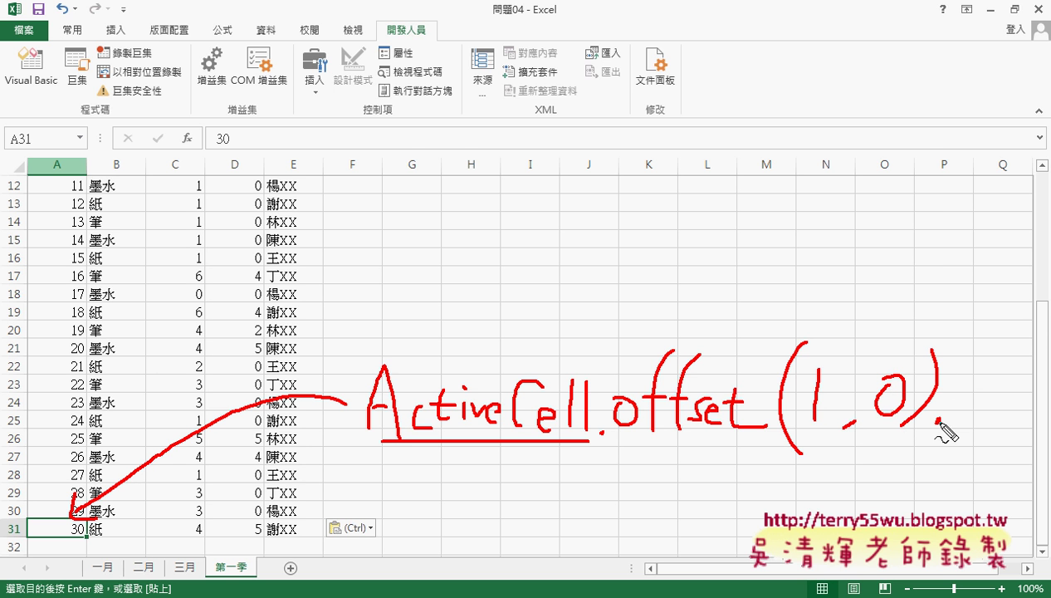
mouse_move(963, 377)
left_mouse_down()
mouse_move(953, 397)
mouse_move(975, 397)
left_mouse_up()
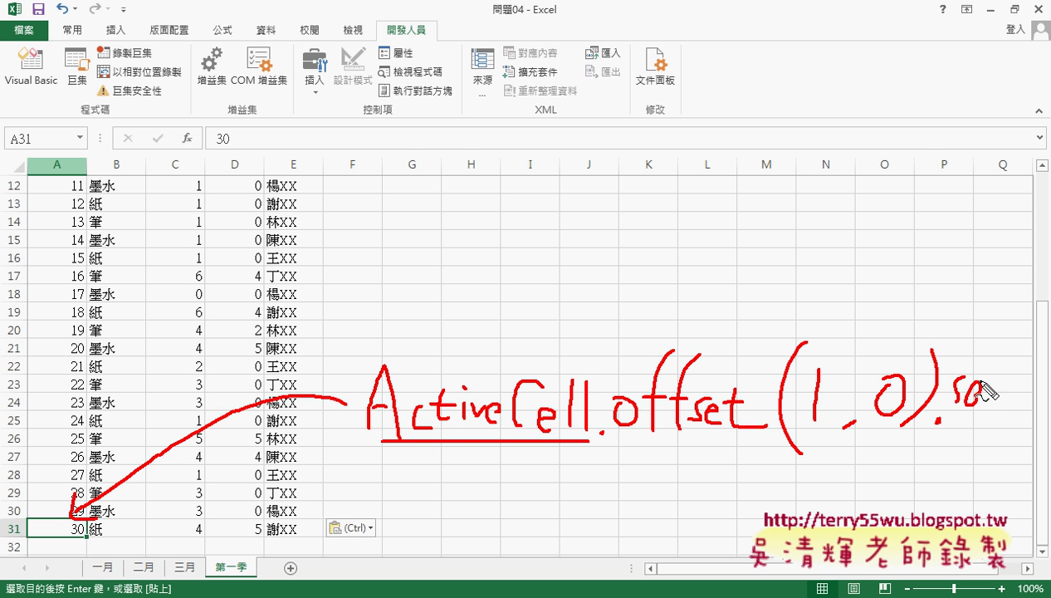
mouse_move(980, 355)
left_mouse_down()
mouse_move(982, 419)
mouse_move(1031, 397)
mouse_move(1029, 415)
left_mouse_up()
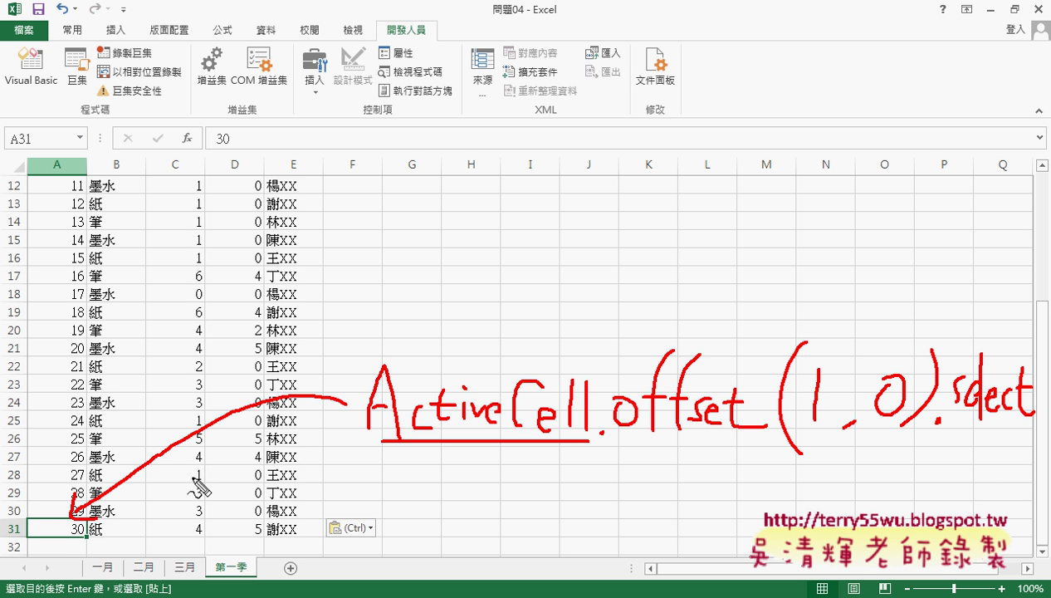
mouse_move(73, 536)
left_mouse_down()
mouse_move(70, 555)
mouse_move(86, 551)
left_mouse_up()
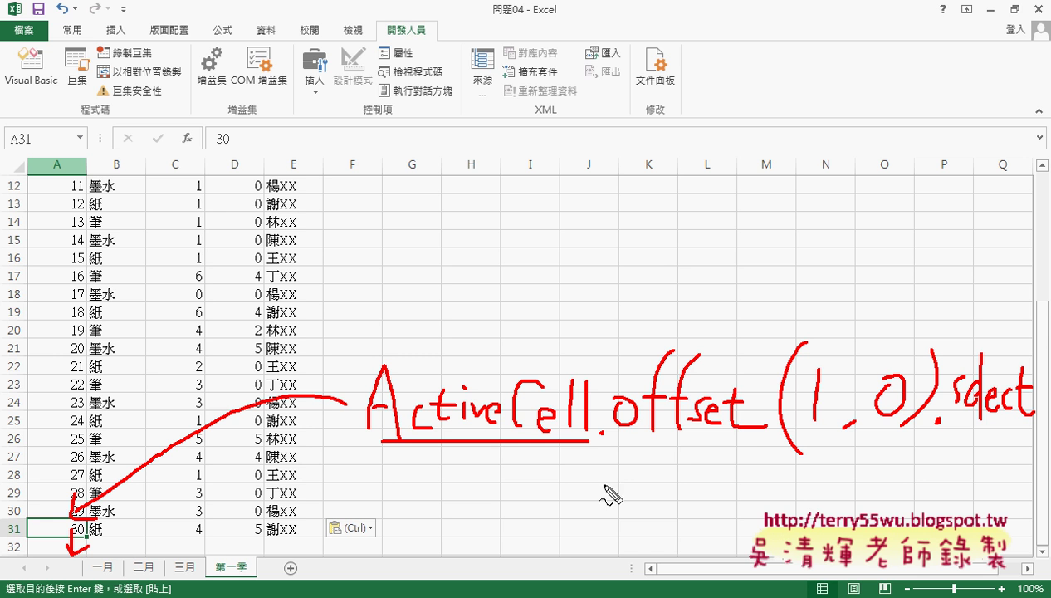
left_click_drag(620, 433, 743, 428)
left_click_drag(645, 447, 718, 449)
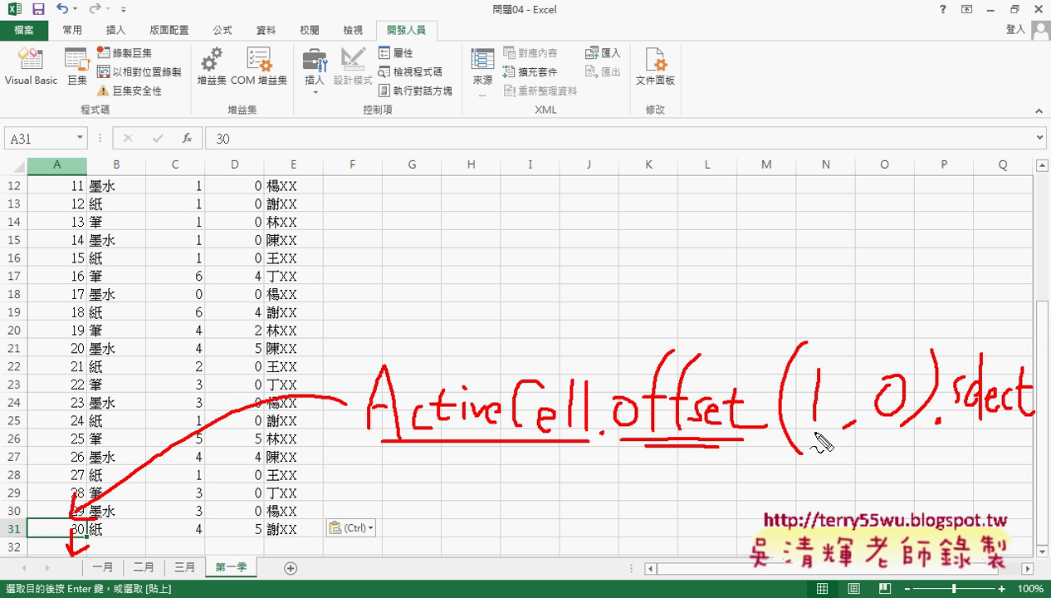
left_click_drag(812, 432, 887, 426)
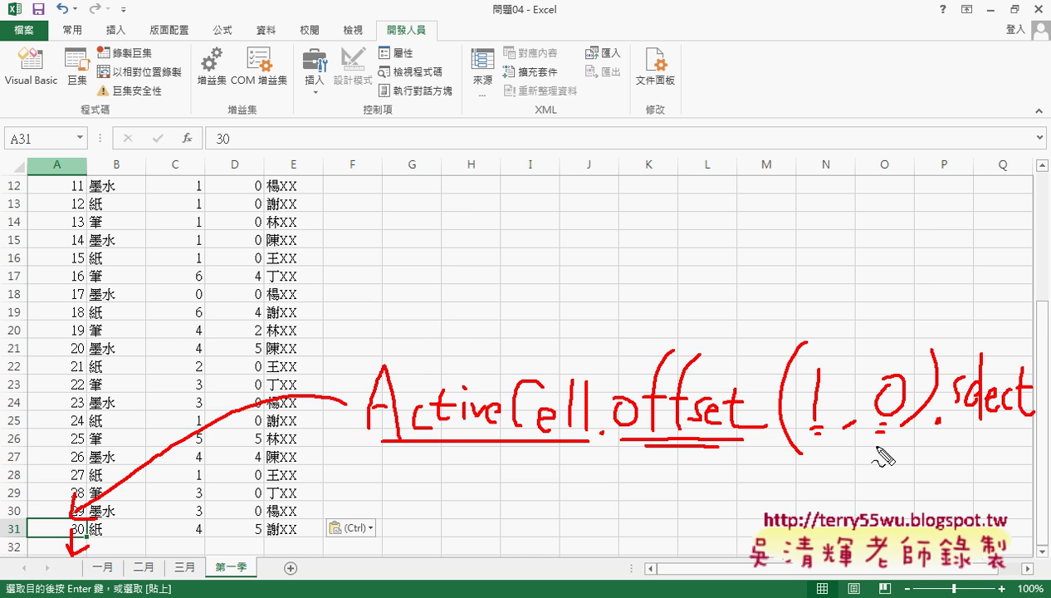
key("Escape")
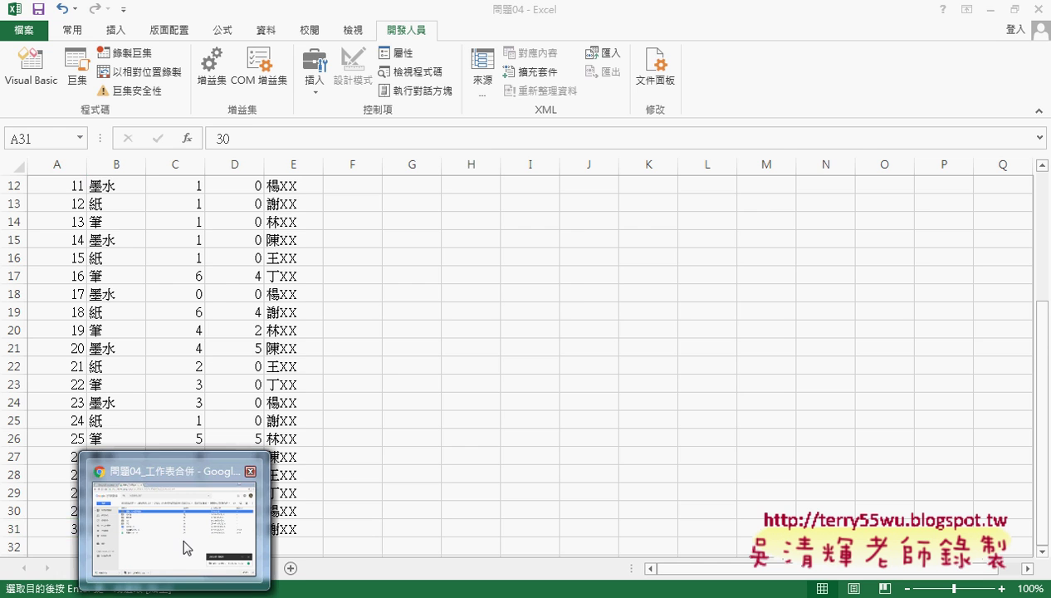
Open the 程式碼 document from Google Drive and scroll to the macro notes.
left_click(185, 548)
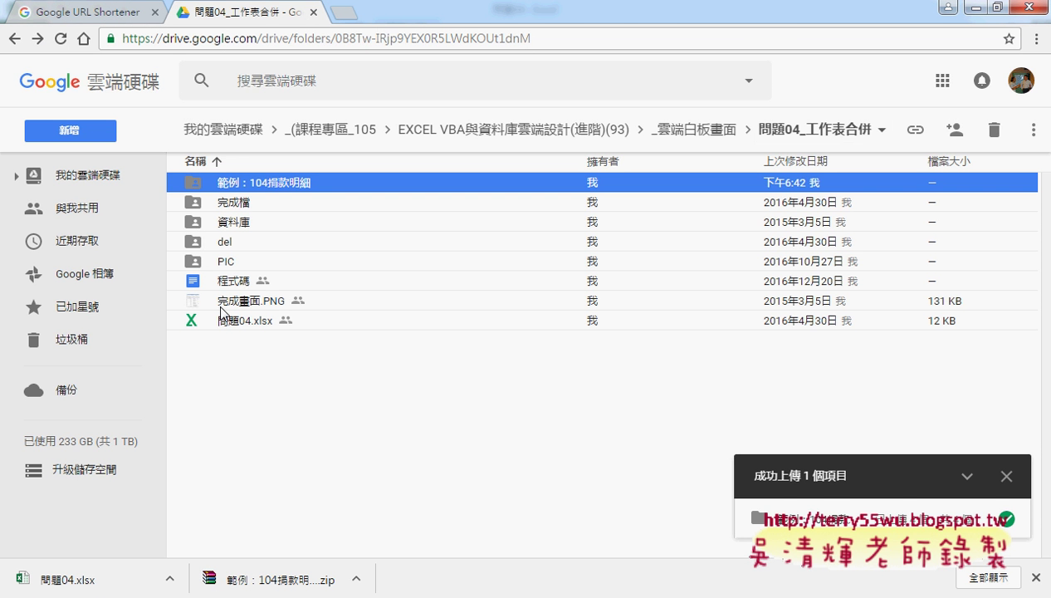
double_click(228, 282)
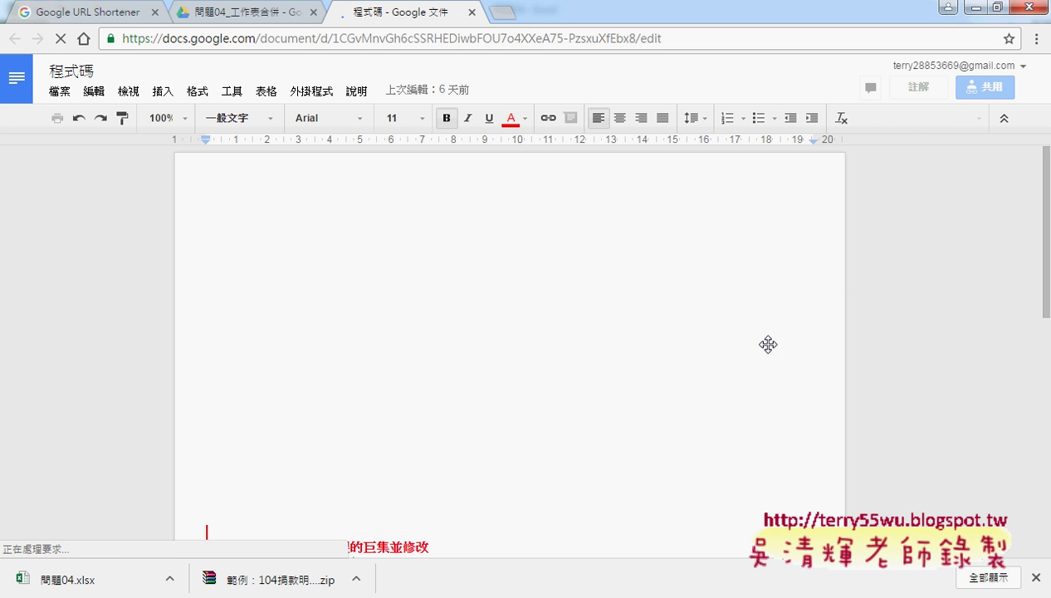
scroll(857, 356, "down", 1)
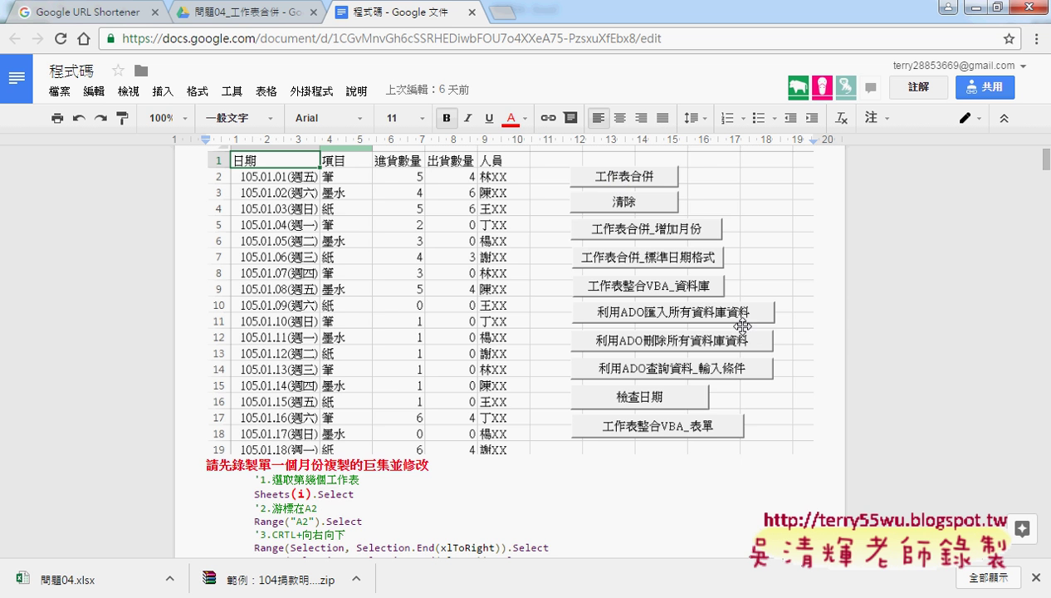
scroll(846, 342, "down", 2)
scroll(846, 342, "down", 1)
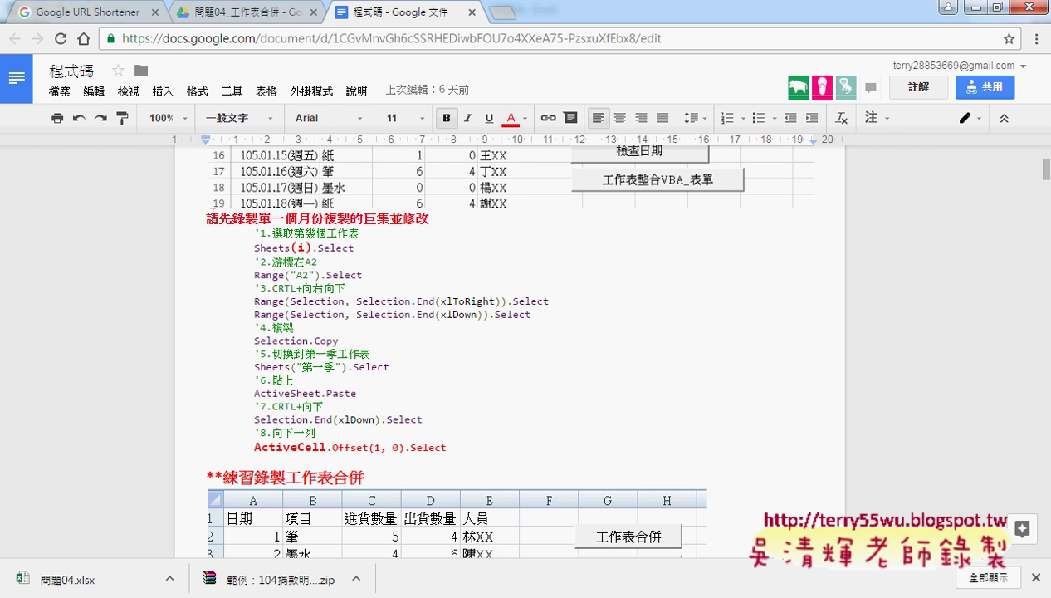
Highlight the red 修改 heading and the recorded code steps, then return to Excel.
left_click_drag(206, 218, 259, 222)
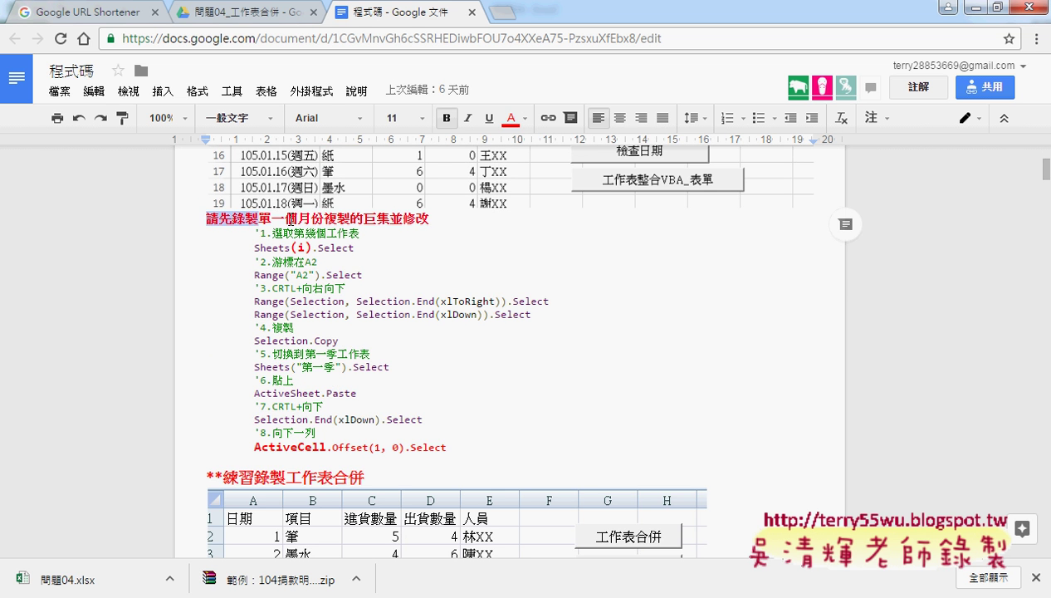
left_click(360, 218)
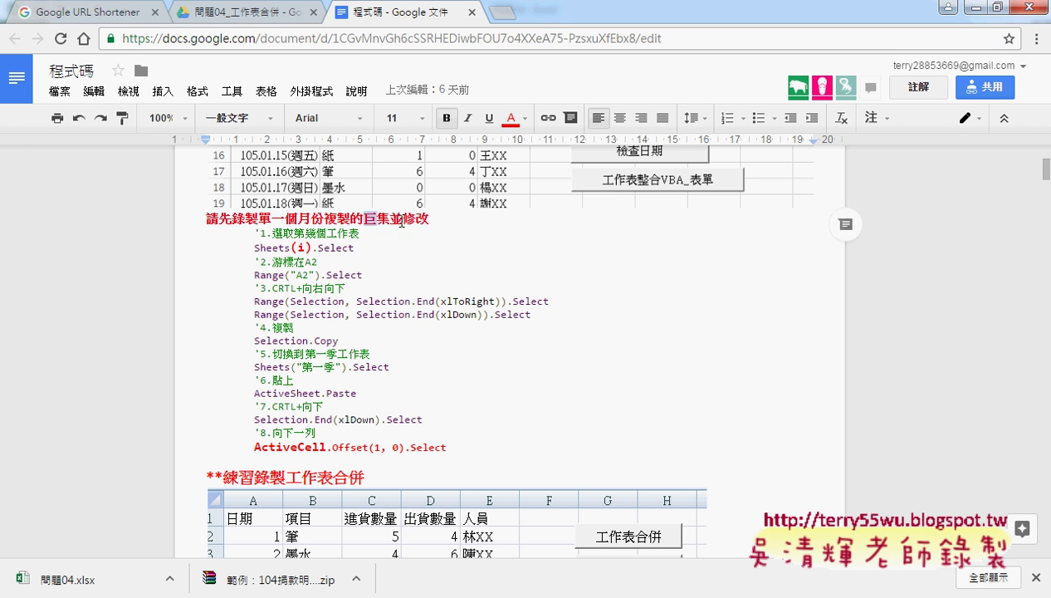
left_click_drag(405, 218, 431, 219)
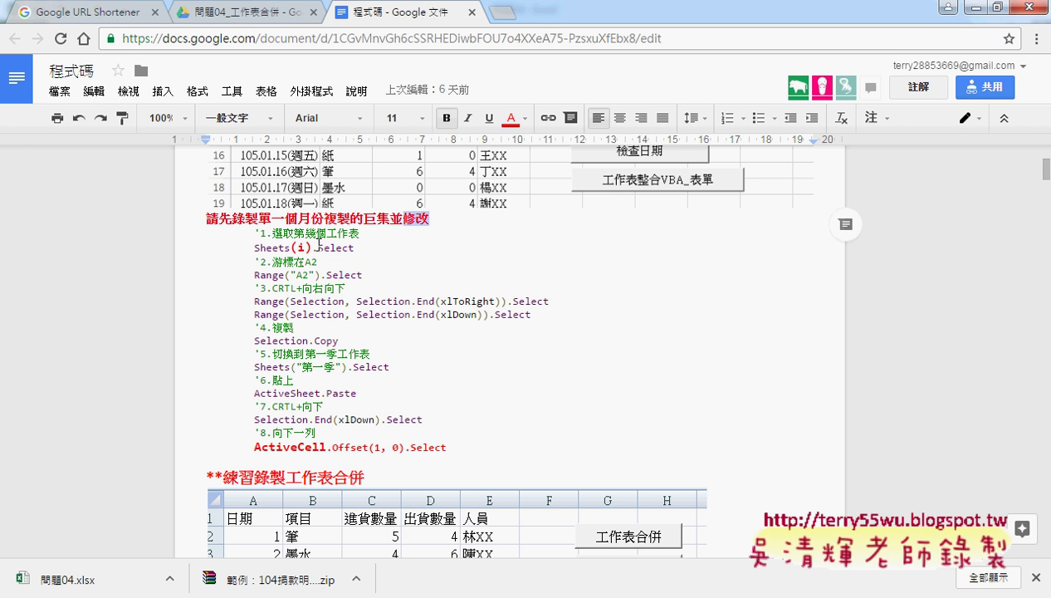
left_click(288, 243)
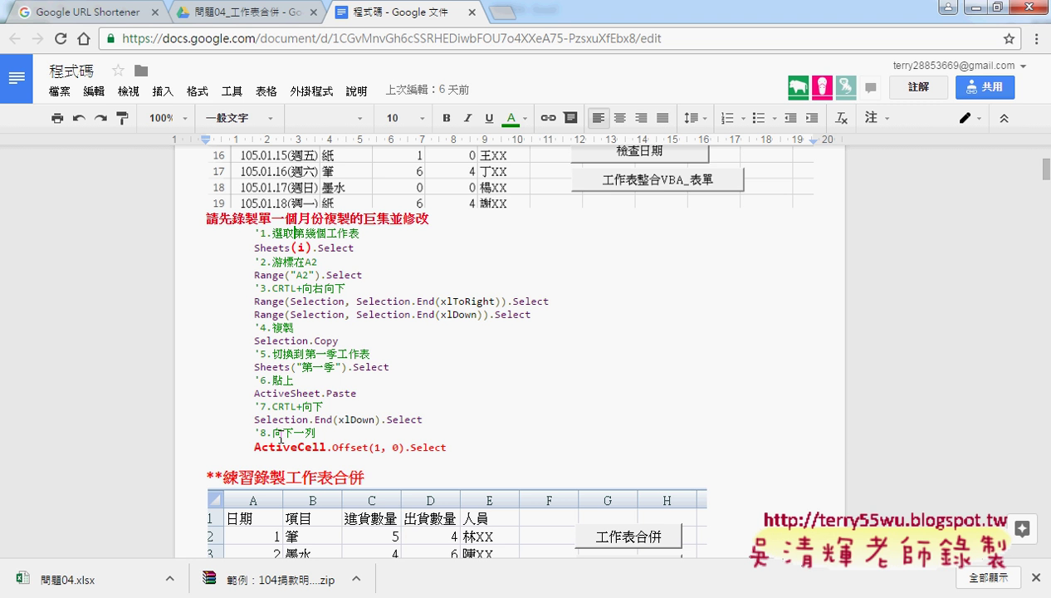
left_click_drag(332, 431, 258, 433)
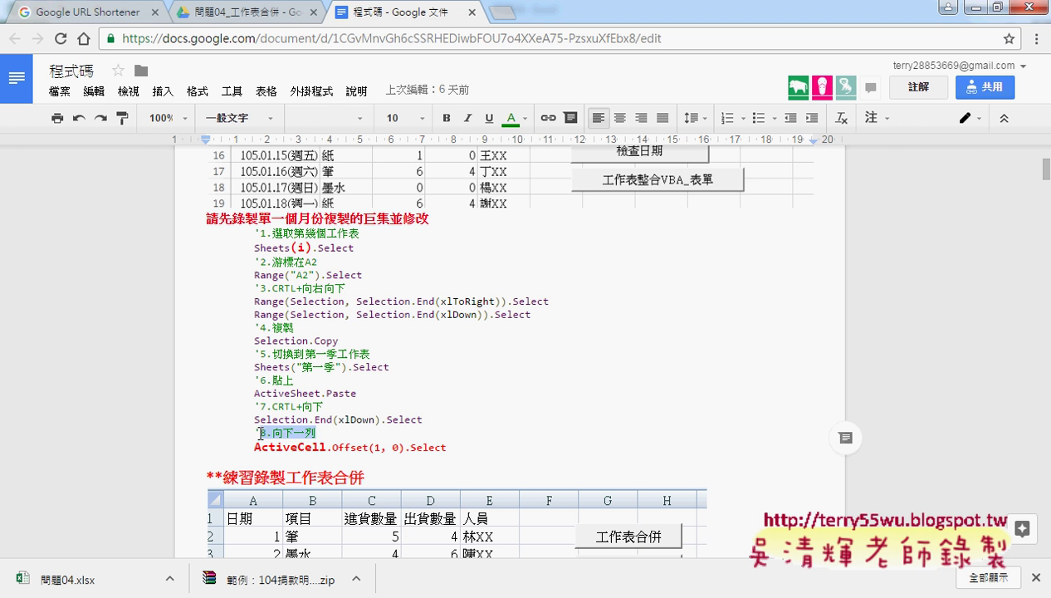
mouse_move(440, 456)
left_mouse_down()
mouse_move(430, 423)
mouse_move(170, 223)
left_mouse_up()
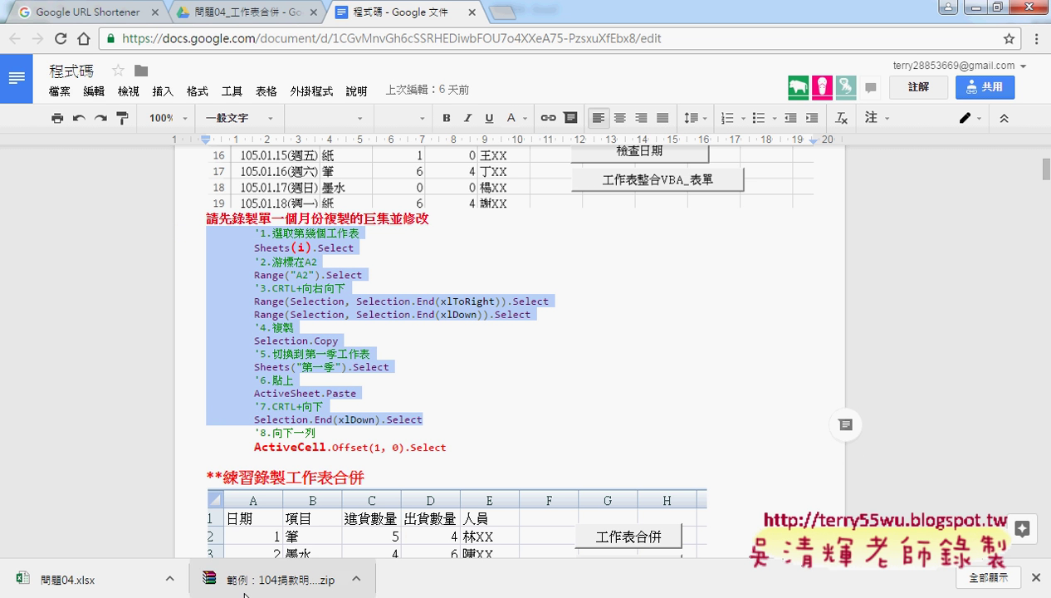
key("alt+Tab")
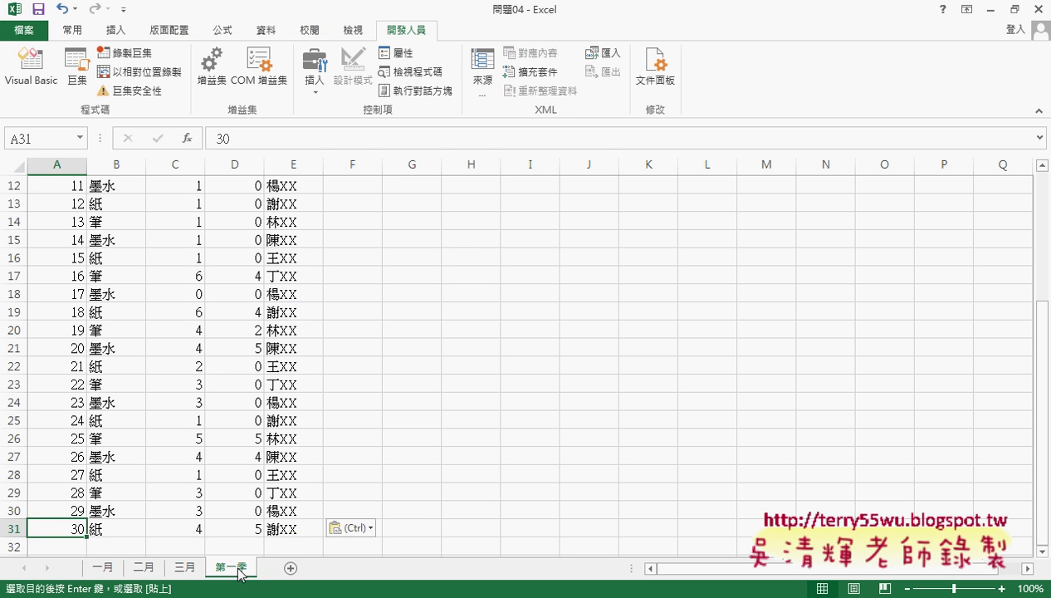
Start recording a macro named 工作表合併, stored in 現用活頁簿, from an empty cell.
left_click(445, 510)
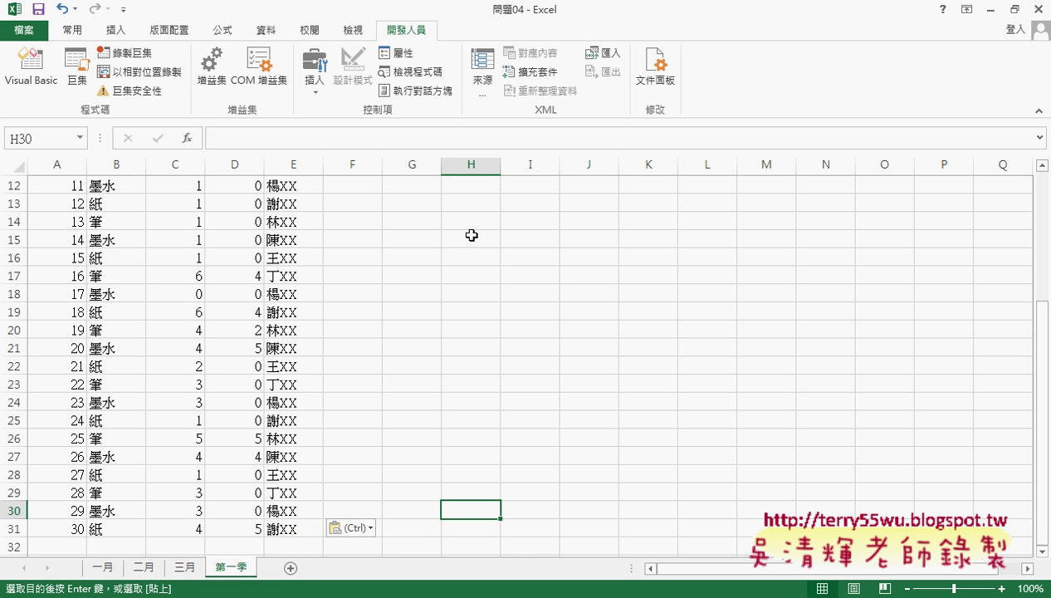
left_click(139, 58)
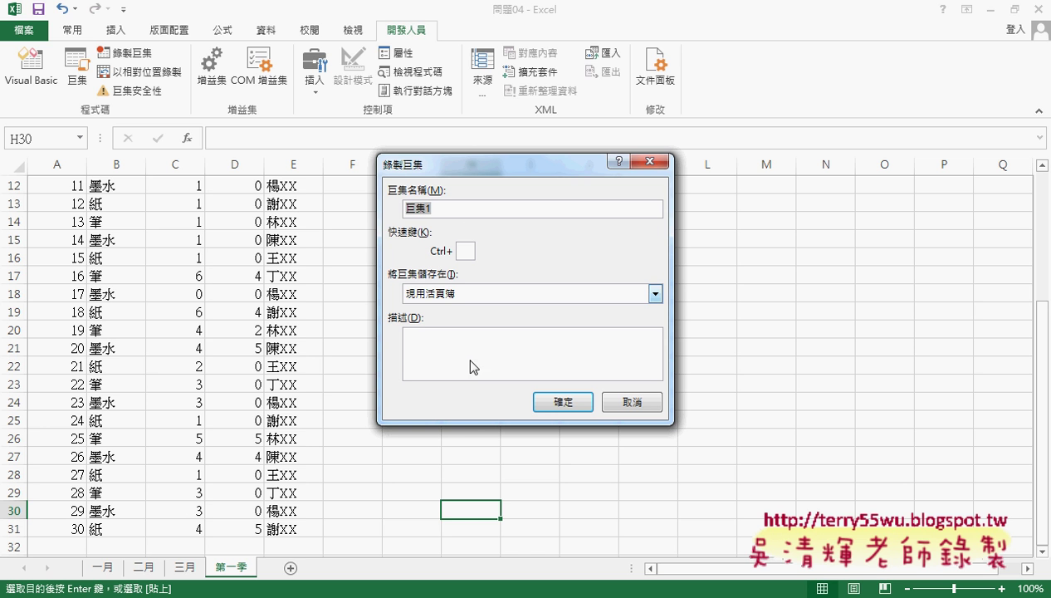
type("ej/")
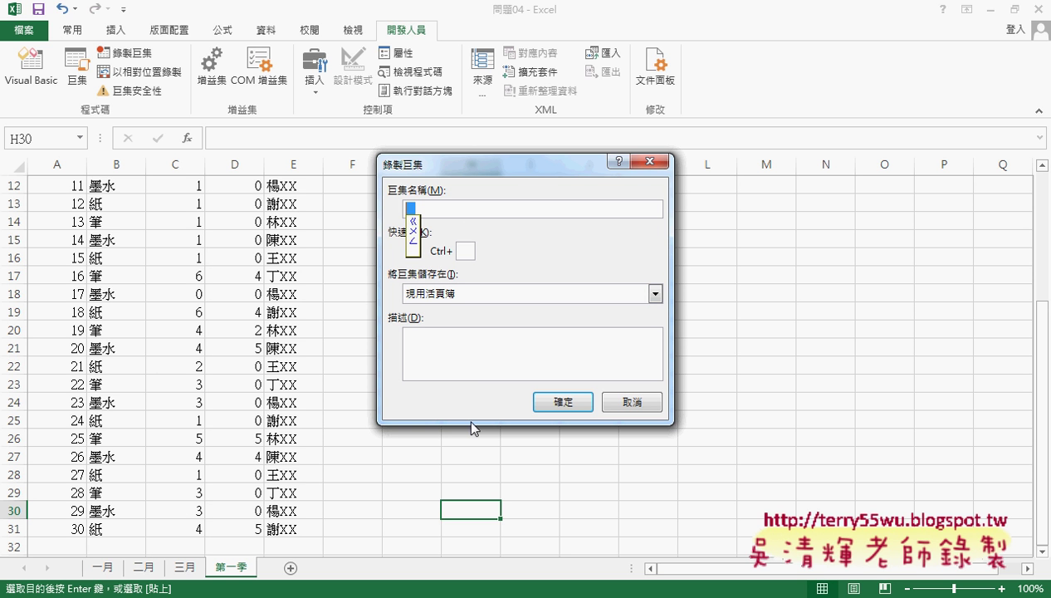
type(" yji")
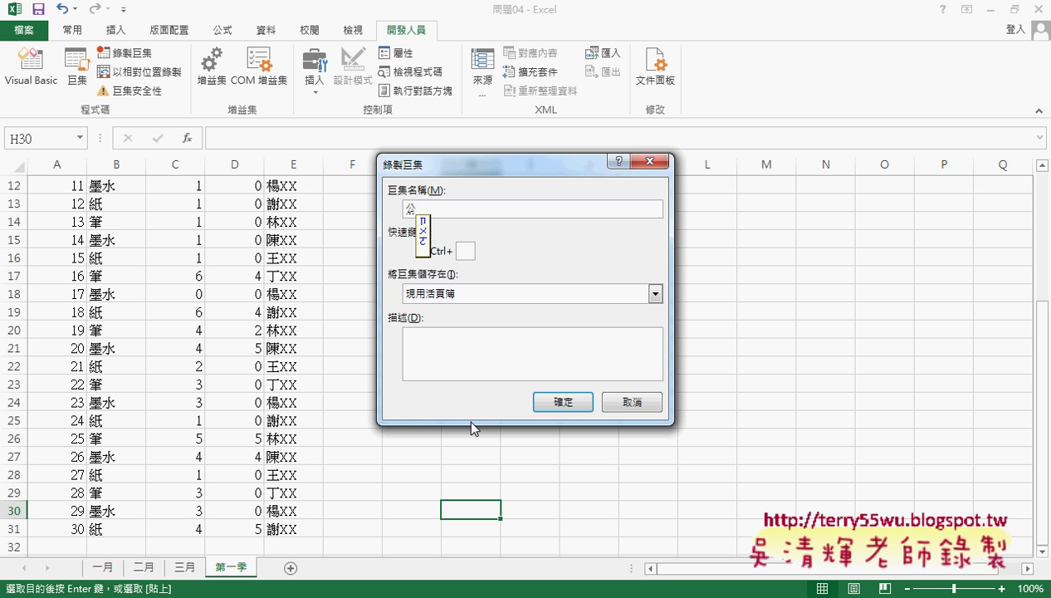
type("41ul3ck61u/4")
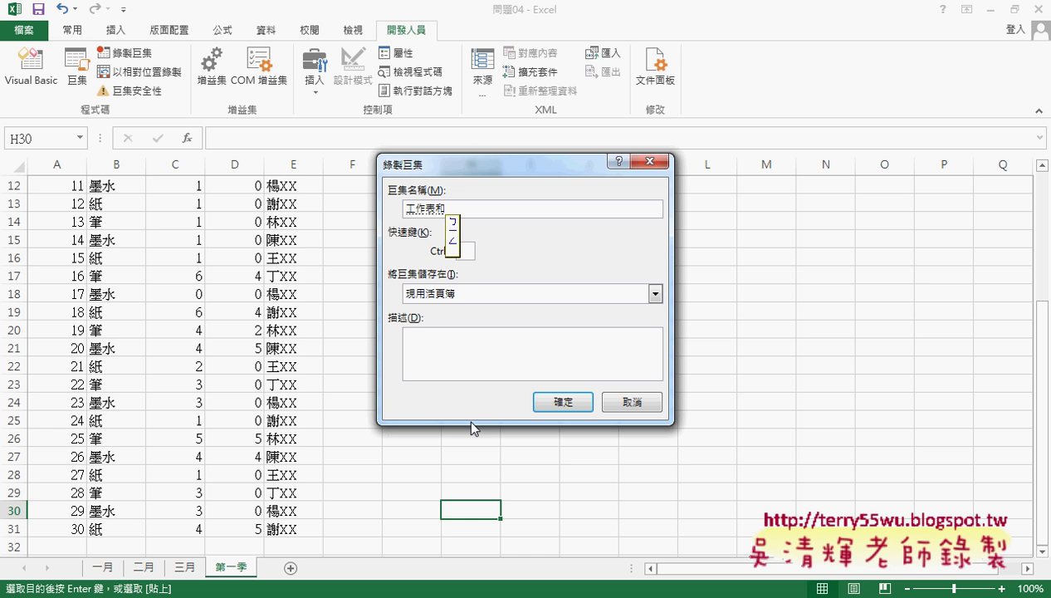
key("Return")
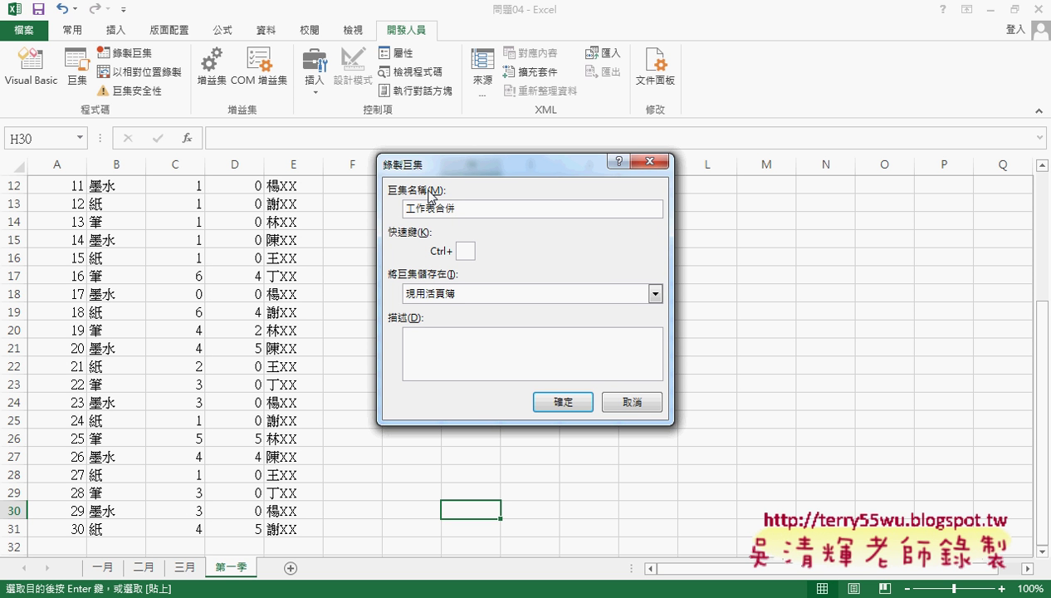
left_click_drag(402, 208, 468, 205)
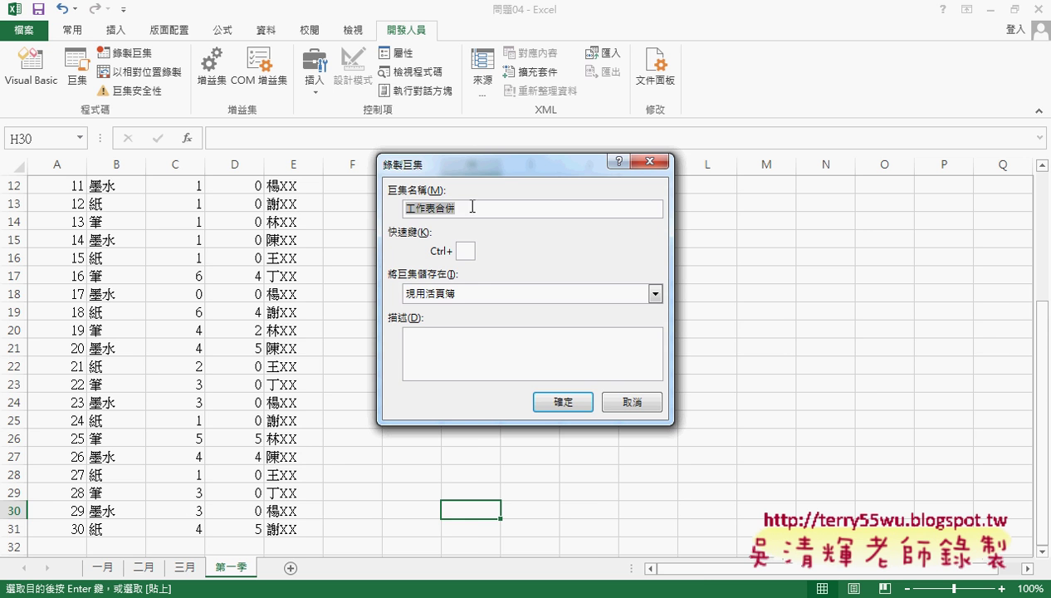
left_click(564, 401)
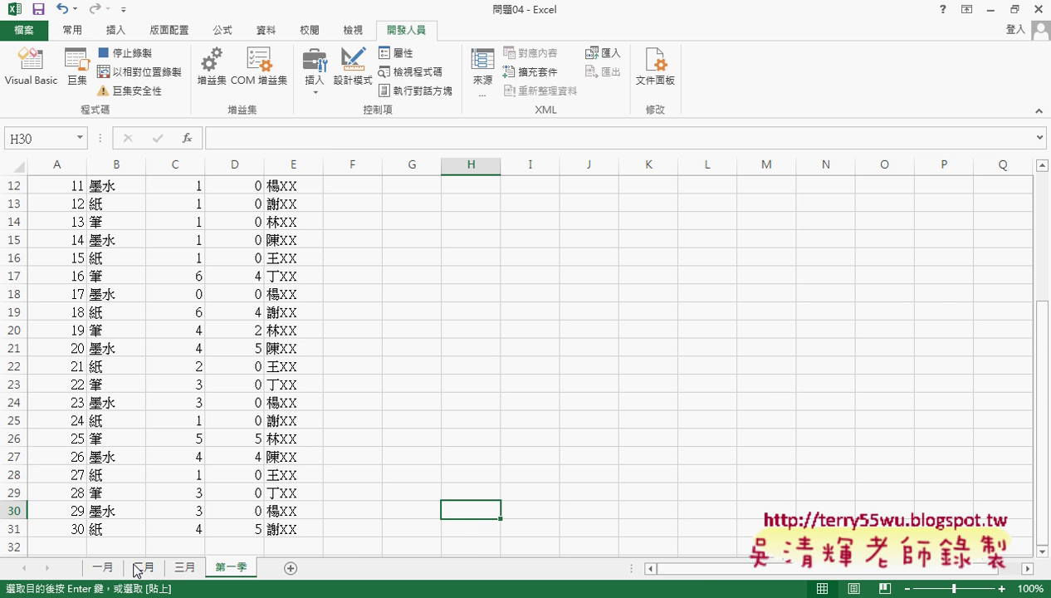
Copy the 一月 data range A2:E31 while recording.
left_click(106, 567)
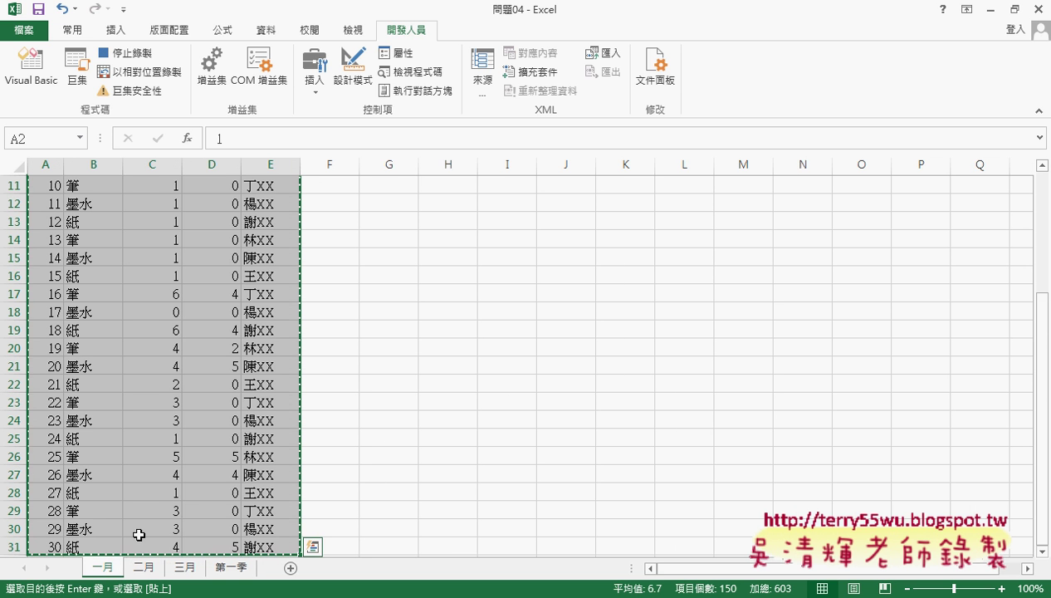
scroll(34, 277, "up", 4)
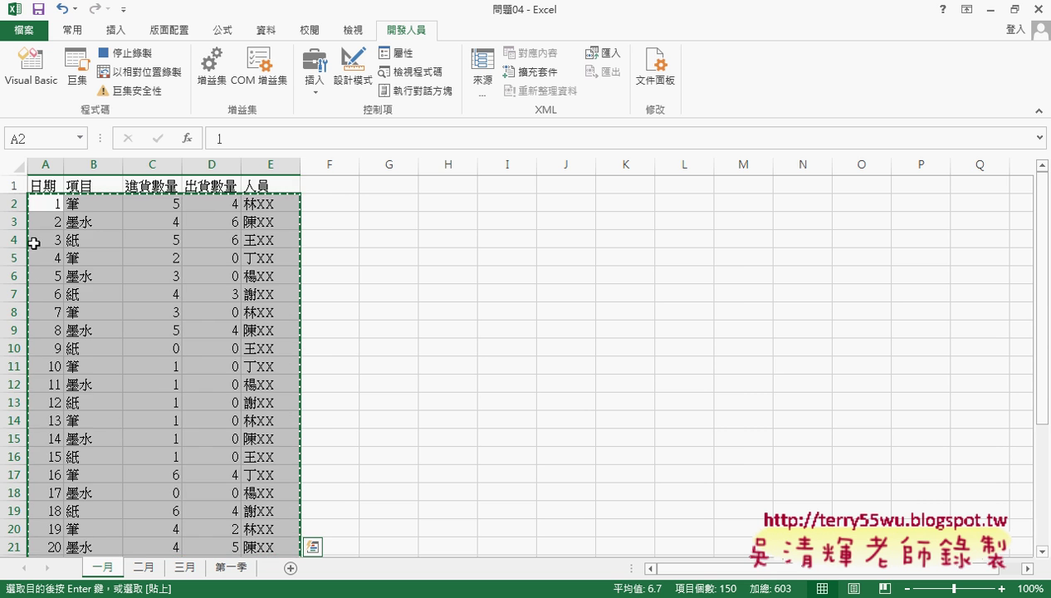
left_click(51, 203)
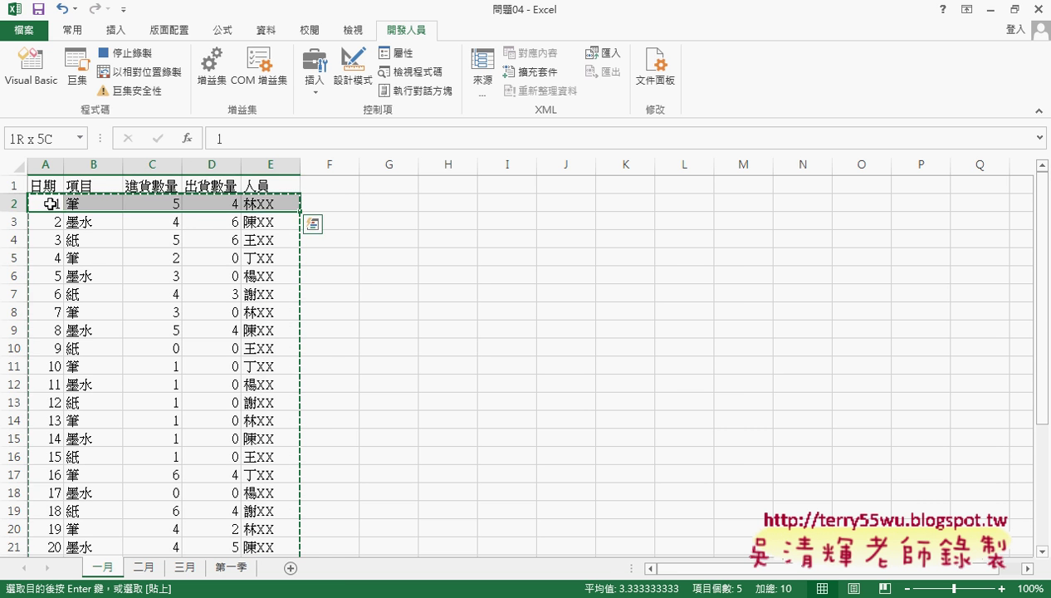
left_click_drag(51, 203, 274, 552)
key("ctrl+v")
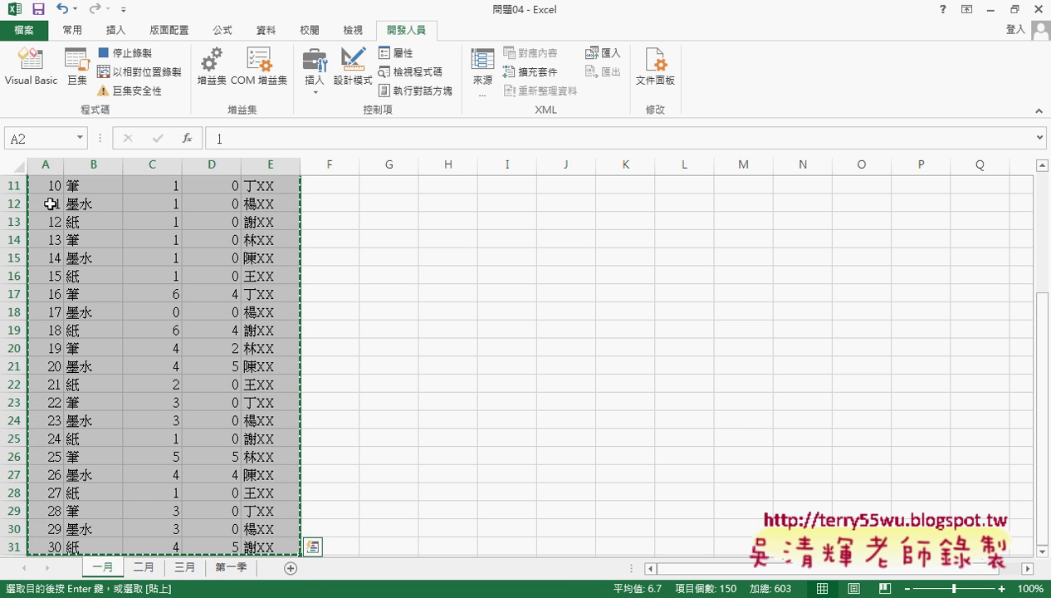
Paste it at 第一季 A2, move to the empty row A32, and stop recording.
left_click(232, 567)
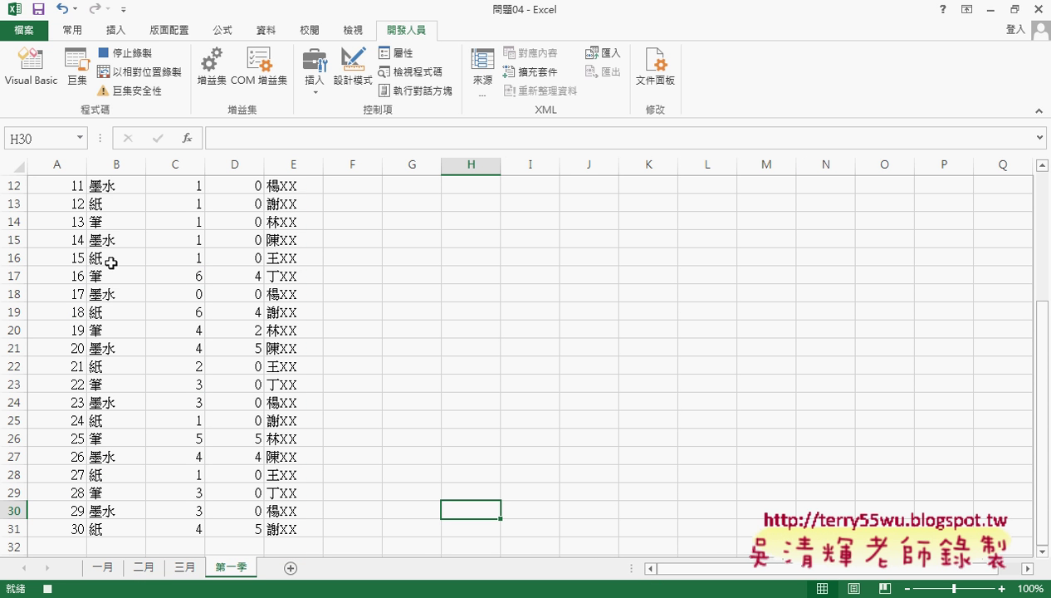
scroll(111, 262, "up", 4)
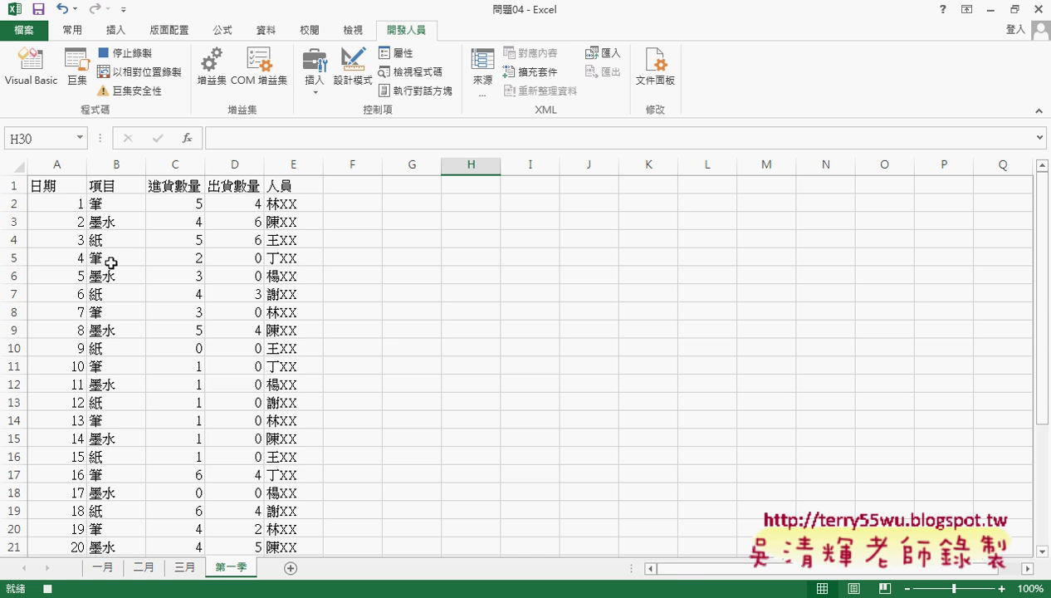
left_click(60, 204)
key("ctrl+v")
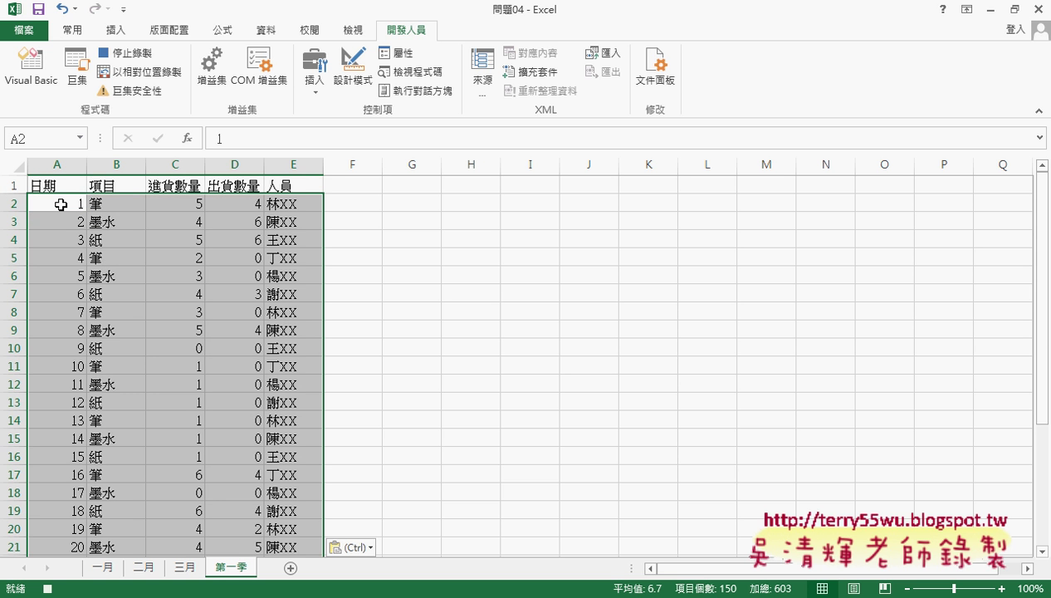
key("ctrl+Down")
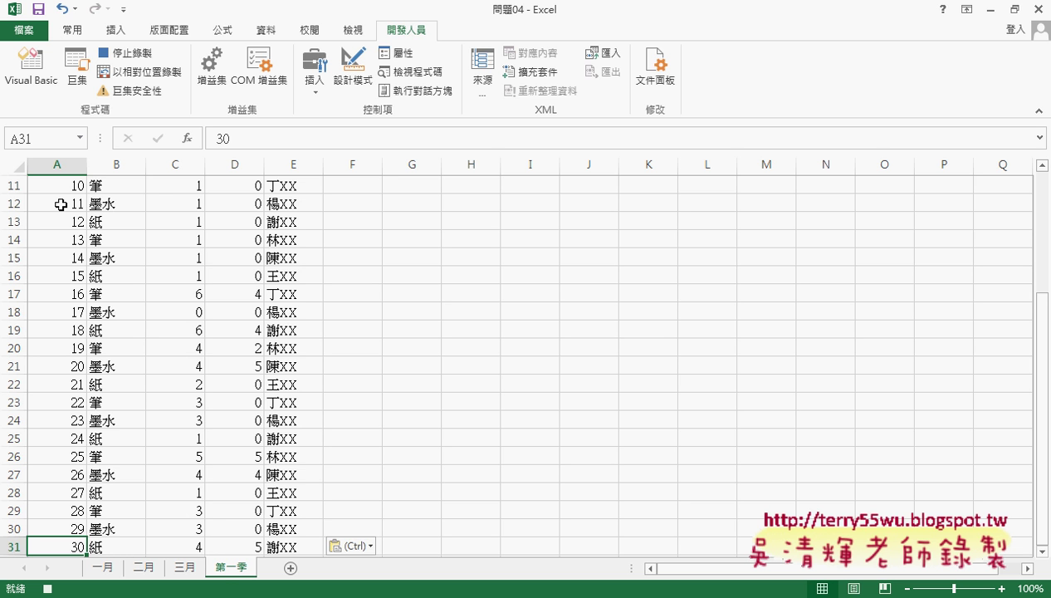
key("Down")
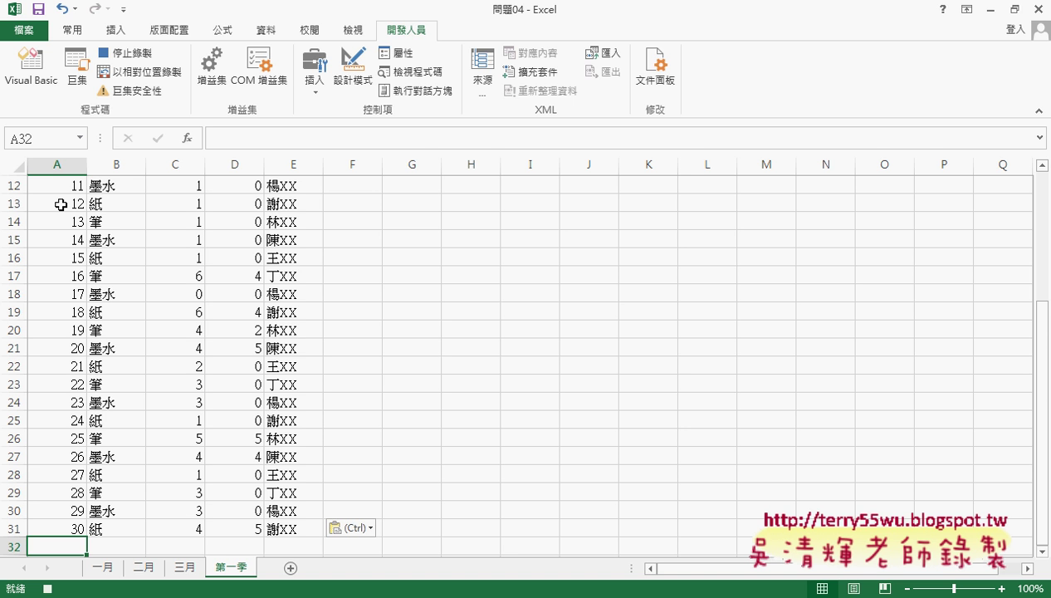
left_click(146, 55)
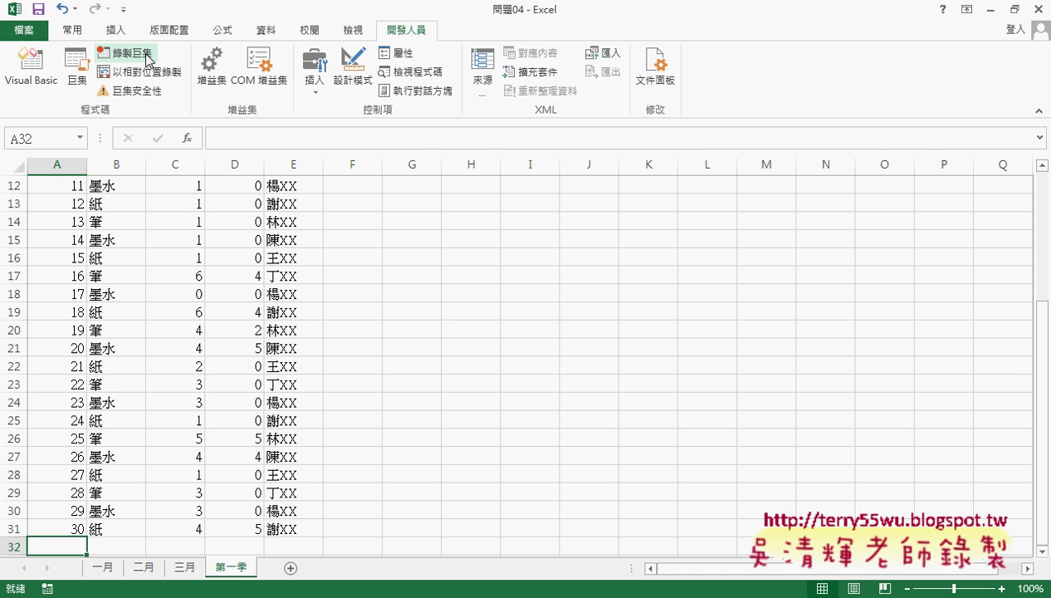
Open the 工作表合併 macro for editing and maximize its Module1 code pane.
left_click(76, 71)
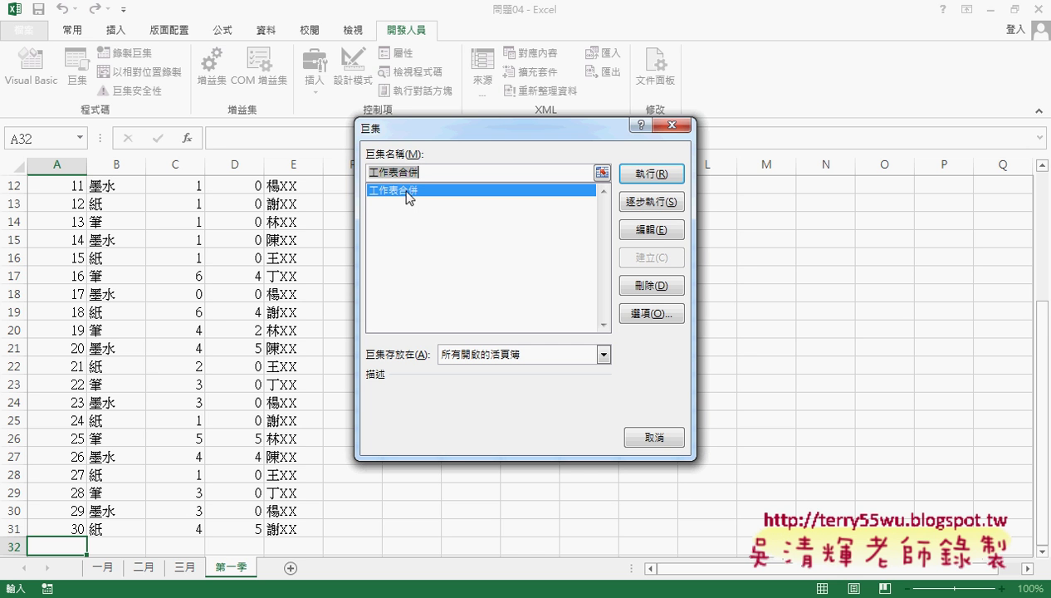
left_click(662, 229)
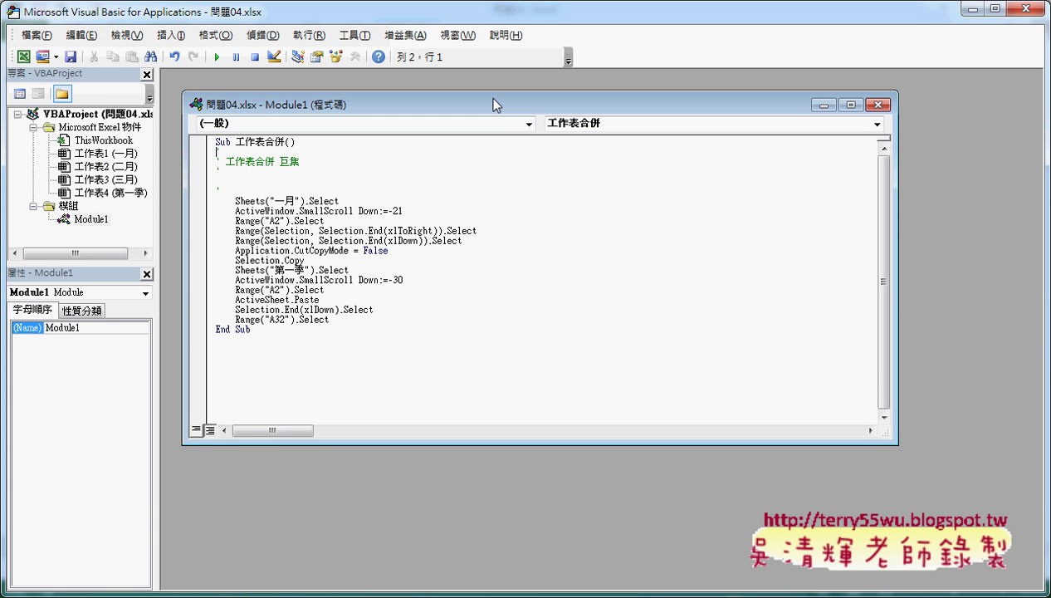
double_click(190, 16)
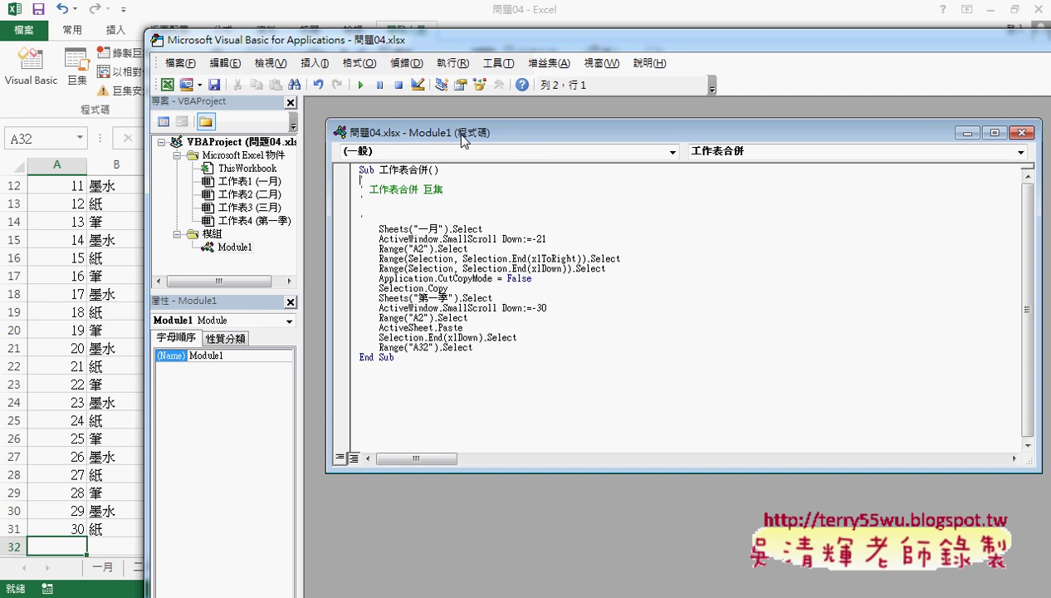
double_click(462, 135)
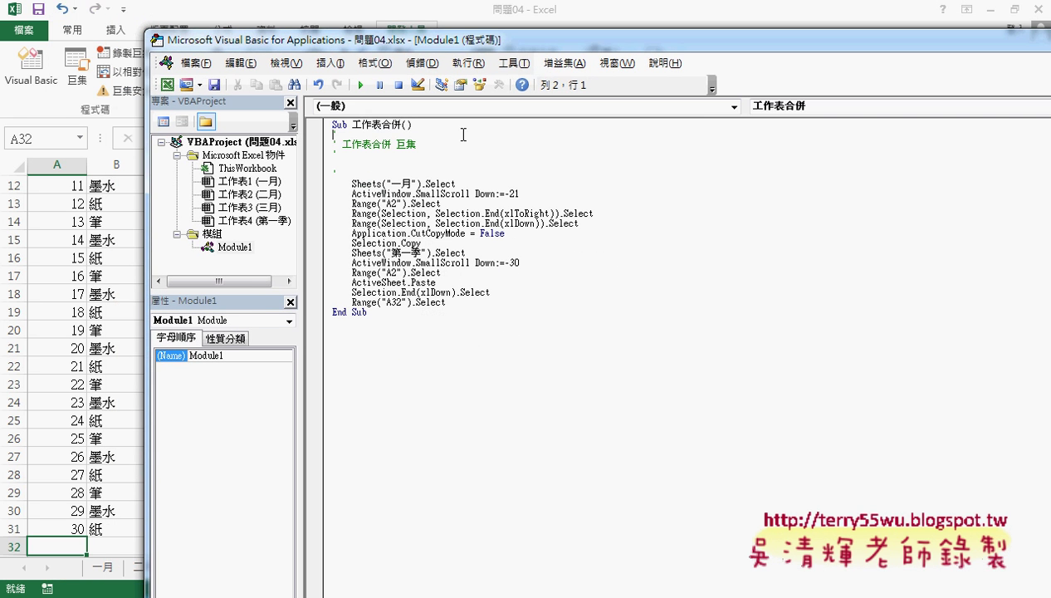
Set the editor's code font size to 12 under Options > 撰寫風格.
left_click(522, 63)
left_click(552, 138)
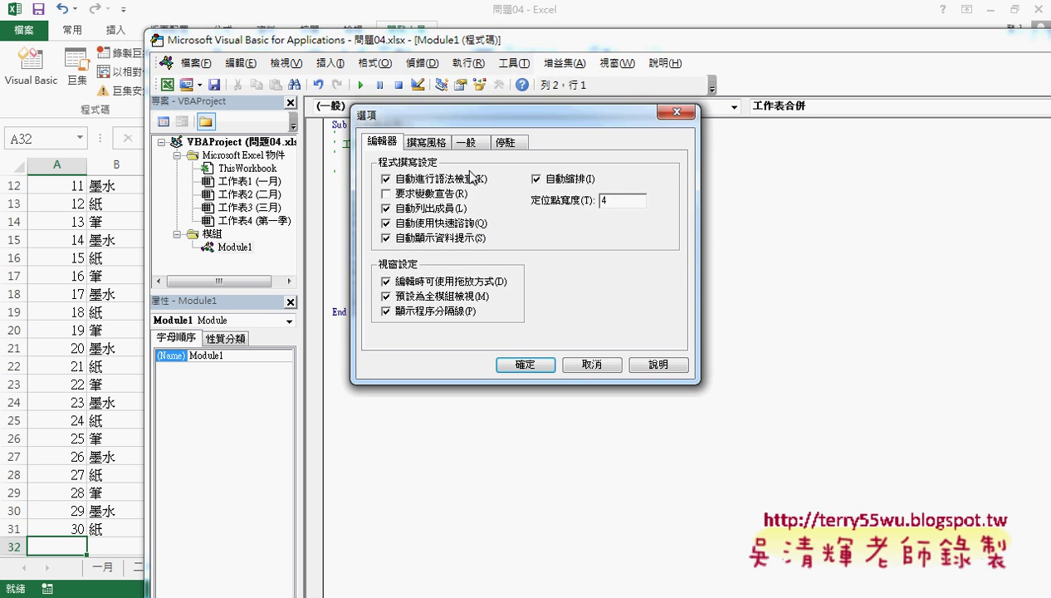
left_click(432, 142)
left_click(603, 215)
left_click(581, 249)
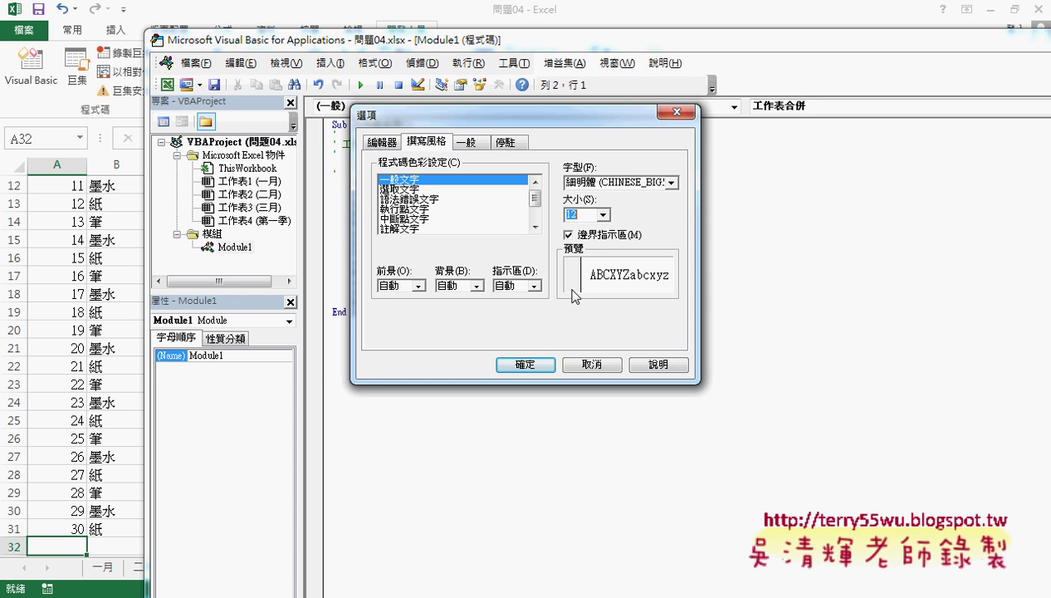
left_click(532, 366)
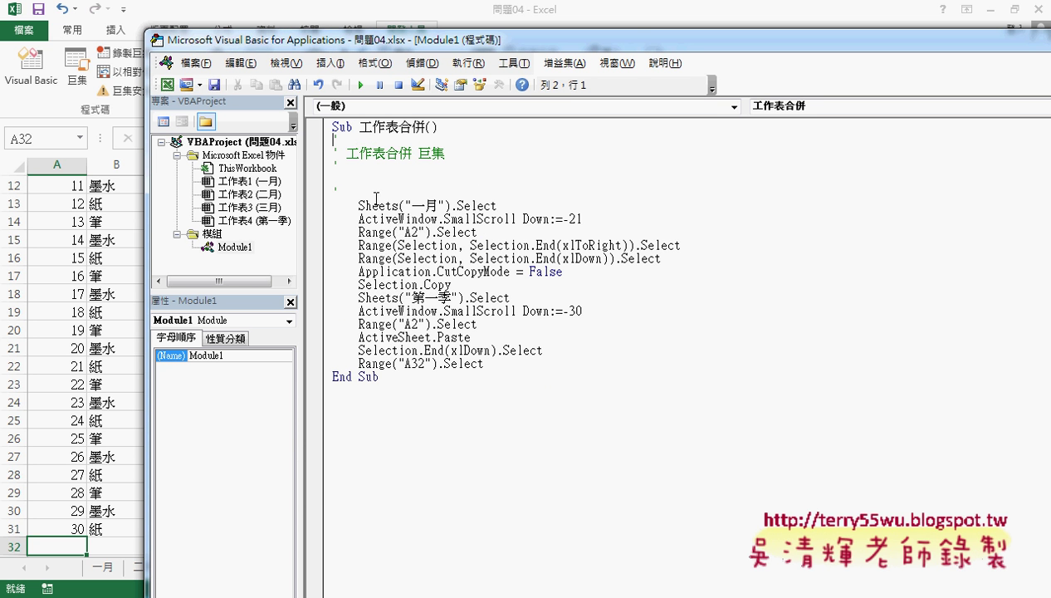
Delete the comment lines under Sub 工作表合併() and select the "一月" sheet name.
left_click_drag(338, 191, 332, 141)
key("Delete")
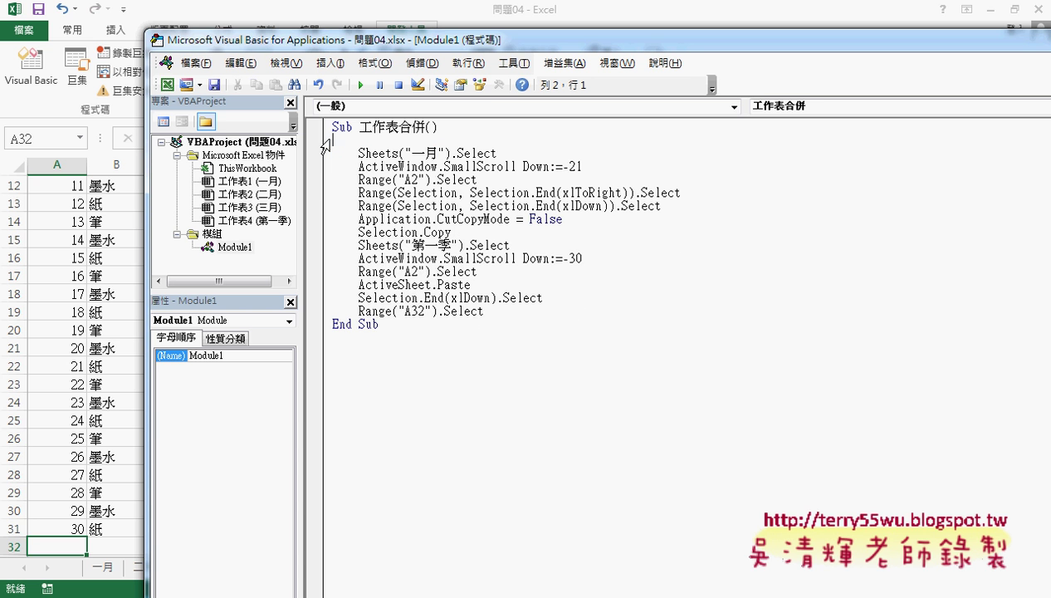
double_click(391, 153)
left_click_drag(391, 150, 508, 149)
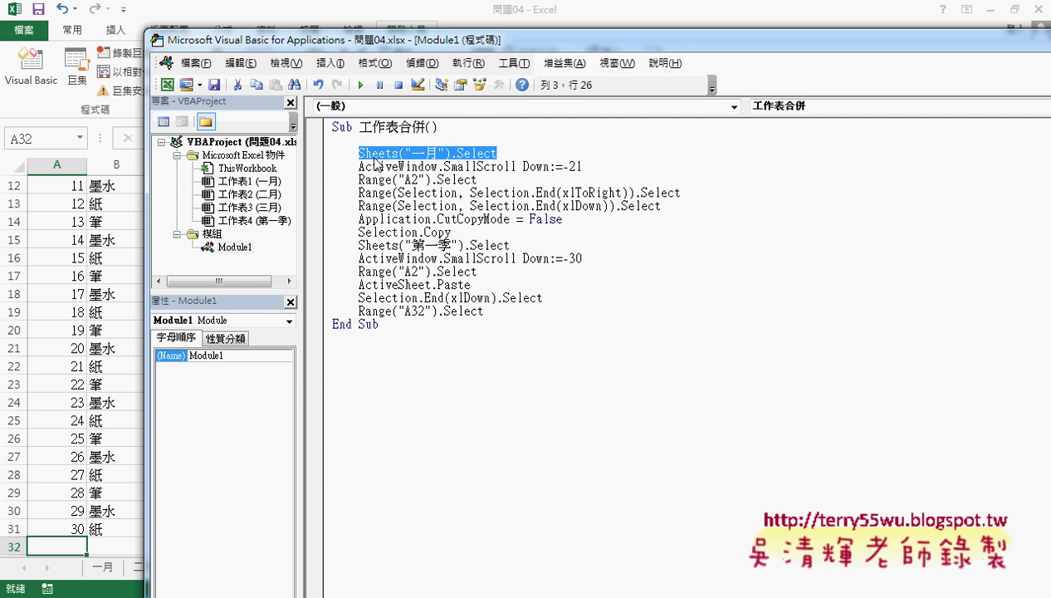
left_click_drag(357, 152, 399, 153)
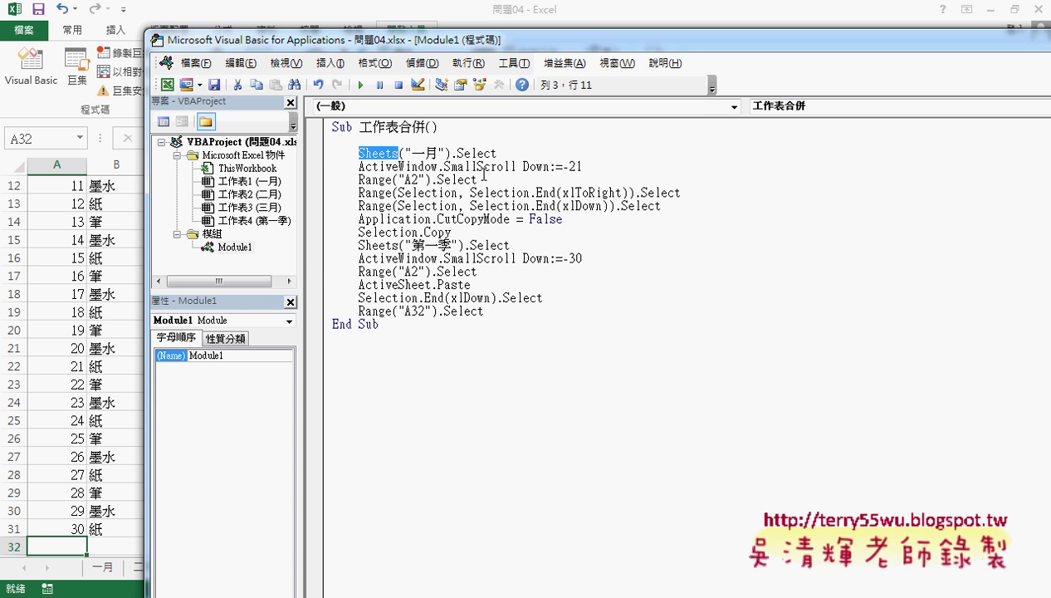
left_click_drag(487, 39, 489, 24)
left_click_drag(395, 134, 435, 133)
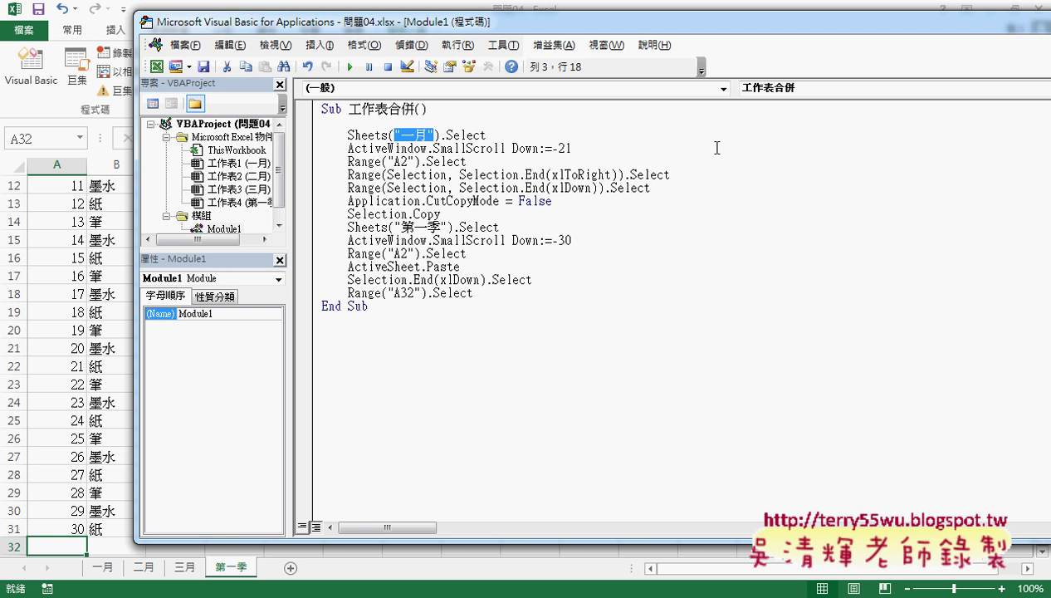
Change Sheets("一月") to Sheets(i) in the first code line.
type("1")
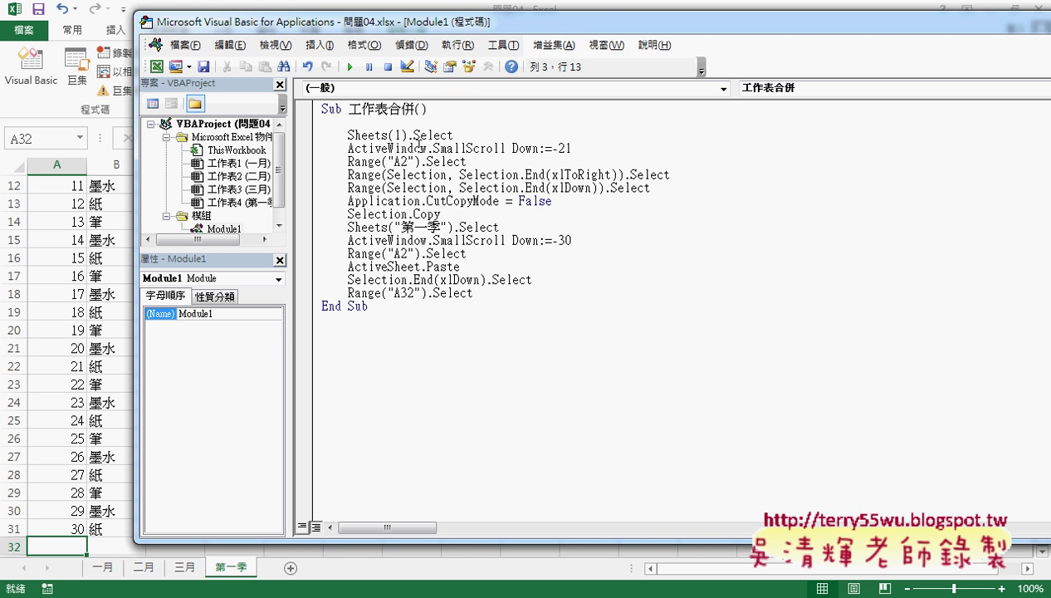
left_click_drag(405, 134, 396, 135)
double_click(397, 135)
type("1")
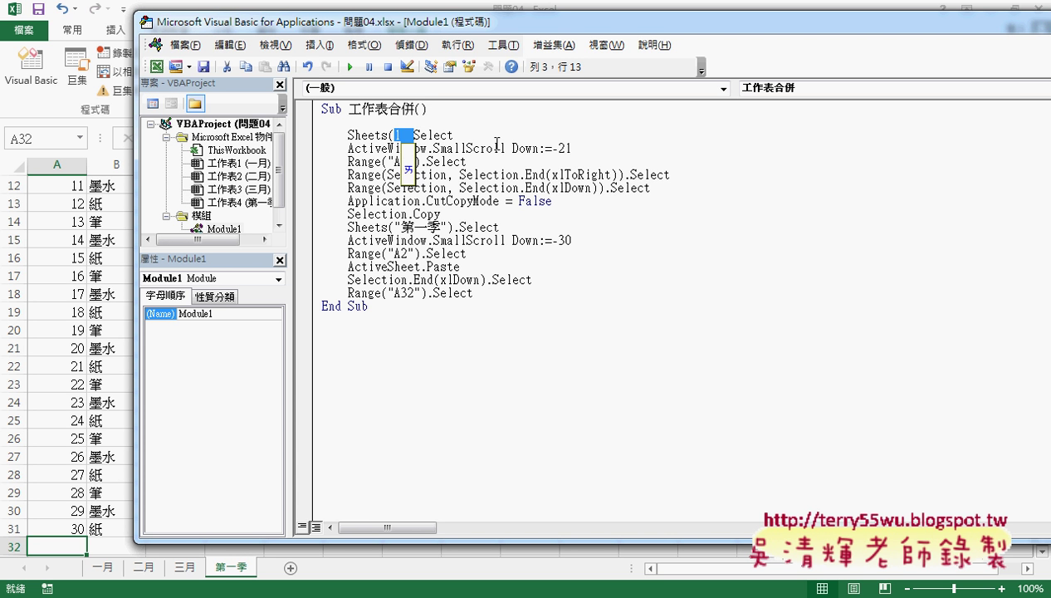
key("Escape")
type("i")
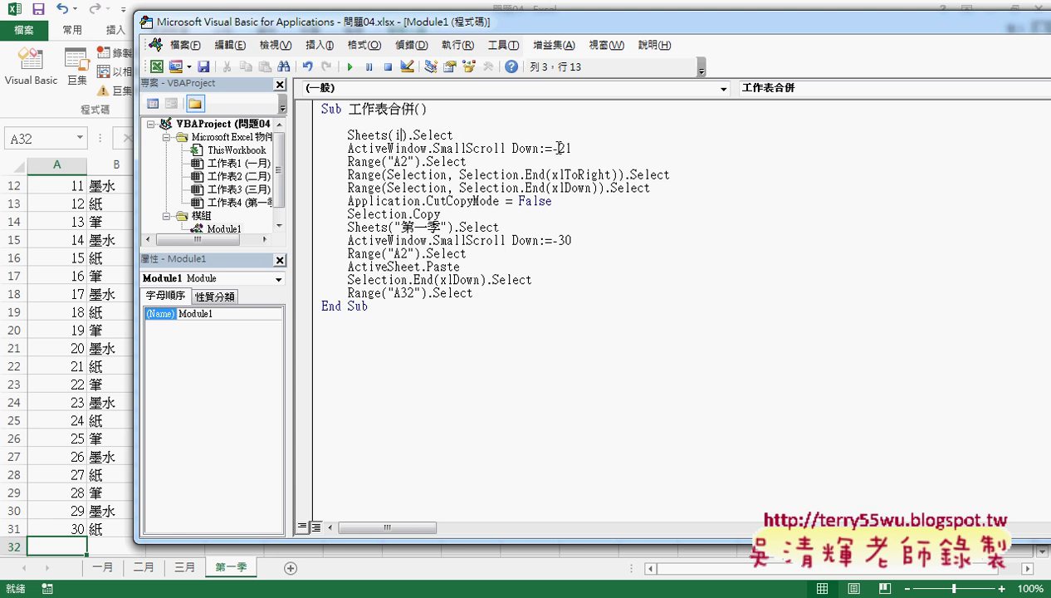
Delete the ActiveWindow.SmallScroll Down:=-21 line and add a blank line under Sub.
left_click_drag(572, 147, 300, 145)
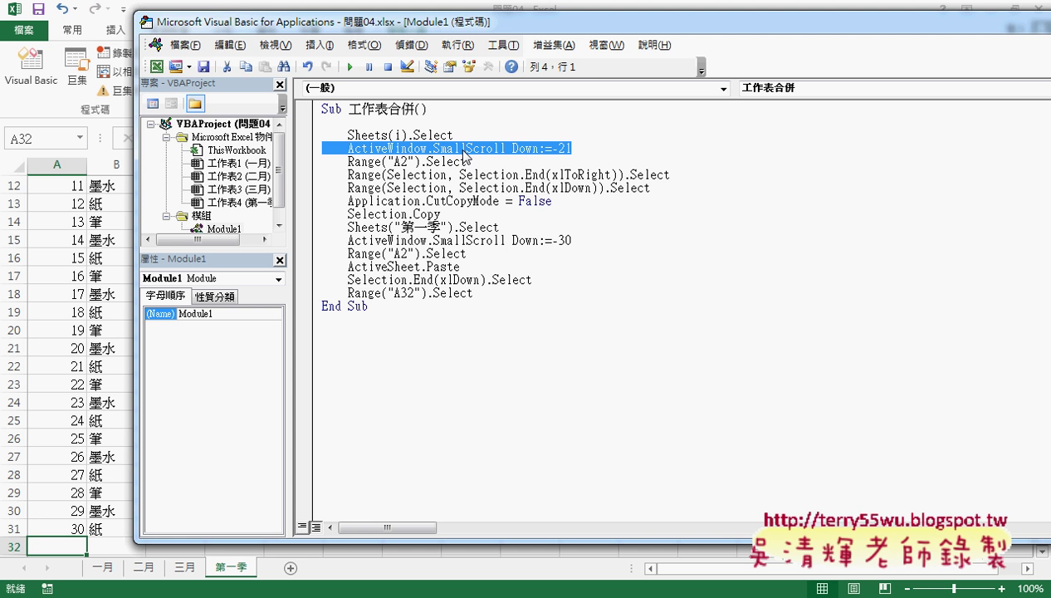
key("Delete")
key("Up")
key("Up")
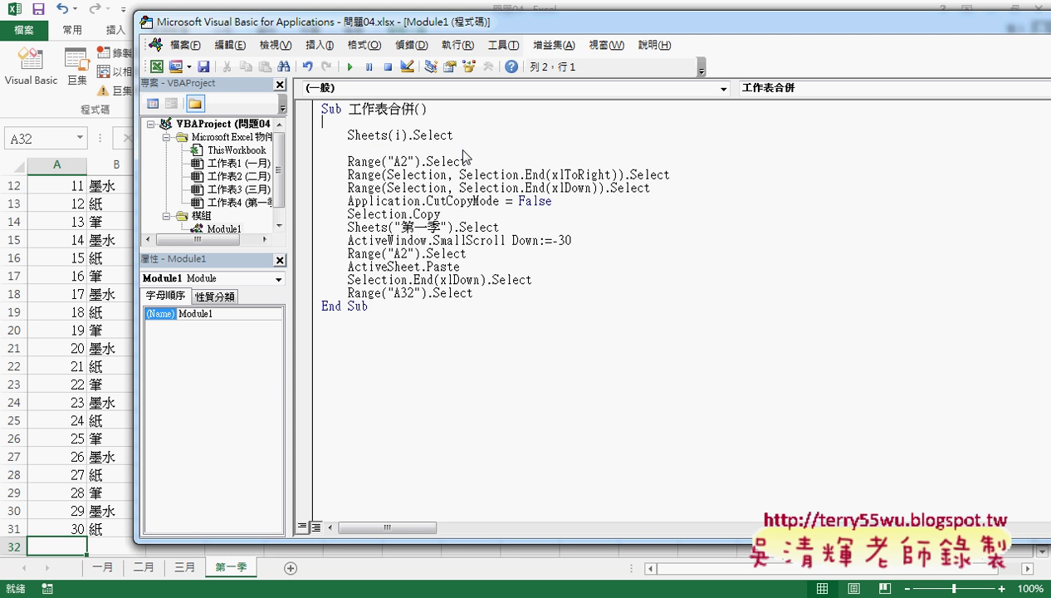
key("Return")
Add indented step comments '1., '2. and '3. around the sheet and A2 selections.
key("Tab")
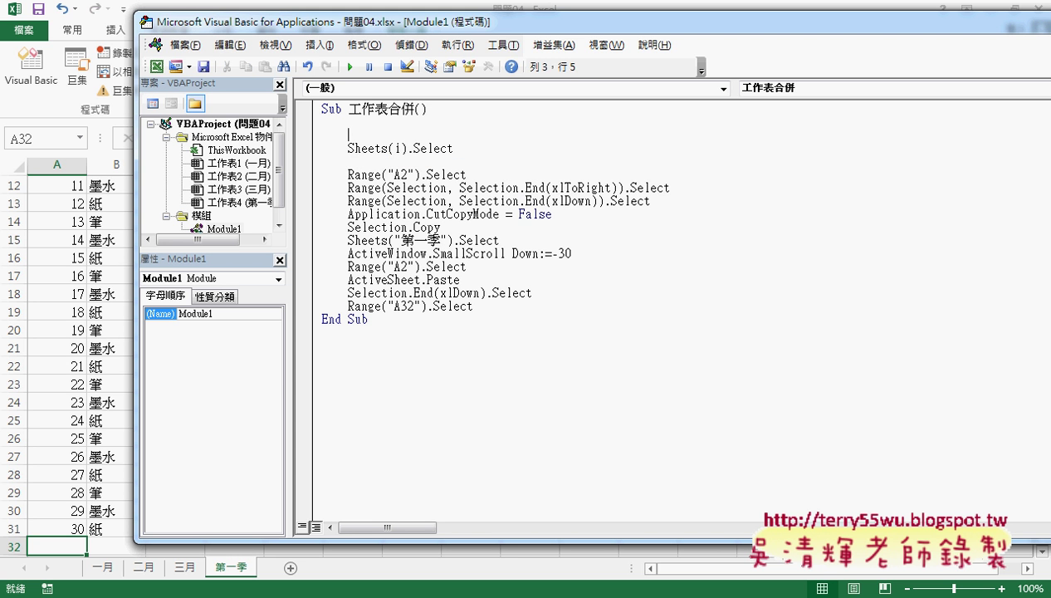
type("'")
type("1.")
left_click(322, 161)
key("Tab")
type("'2.")
key("Down")
key("End")
key("Return")
type("'3")
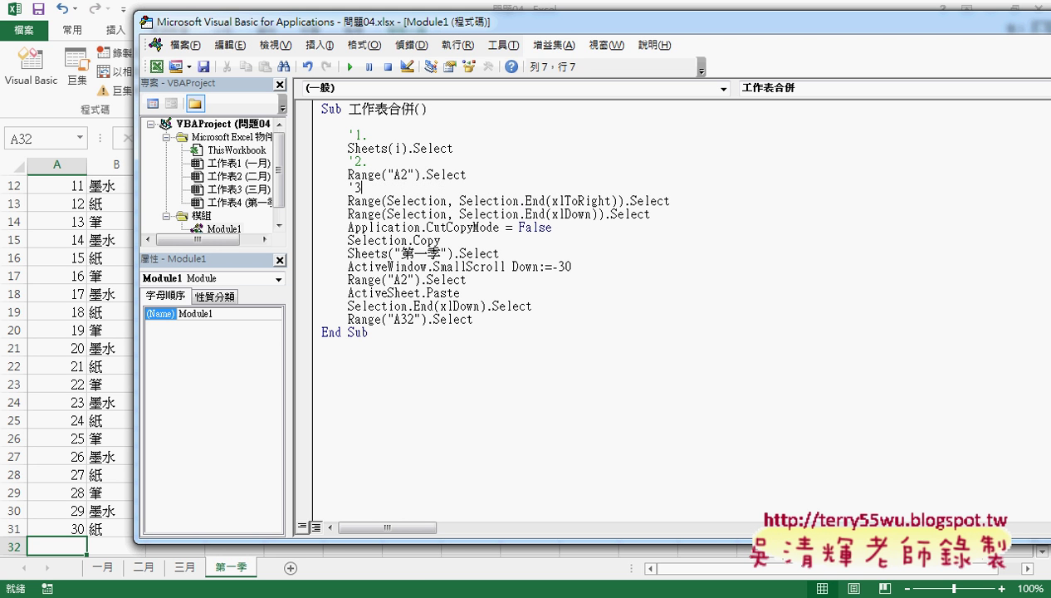
type(".")
key("Down")
key("Down")
key("Down")
key("Down")
key("Down")
Delete the SmallScroll Down:=-30 line and comment out the second Range("A2").Select.
left_click_drag(581, 266, 286, 267)
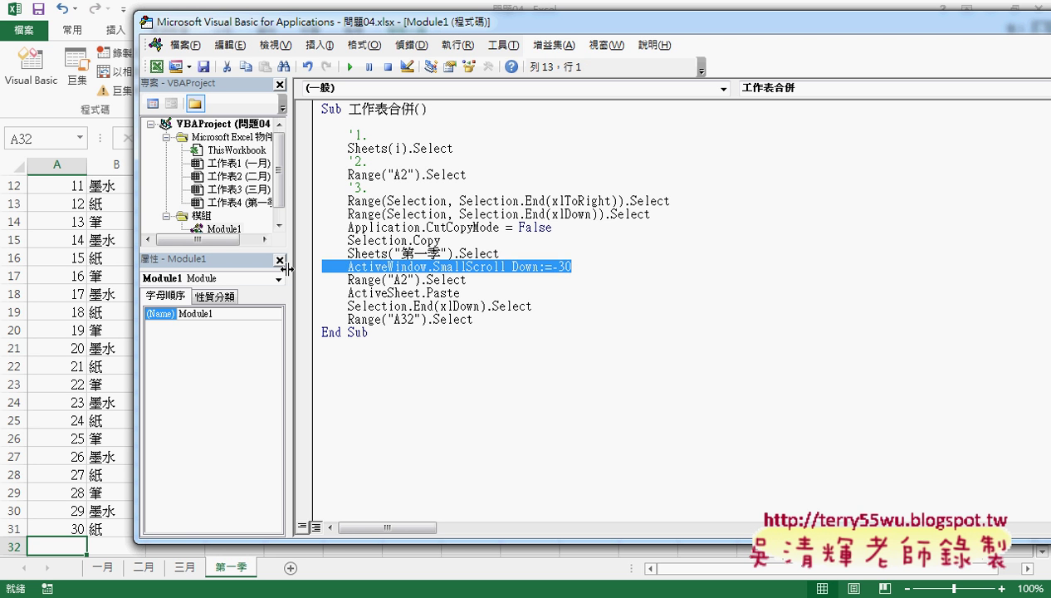
key("Delete")
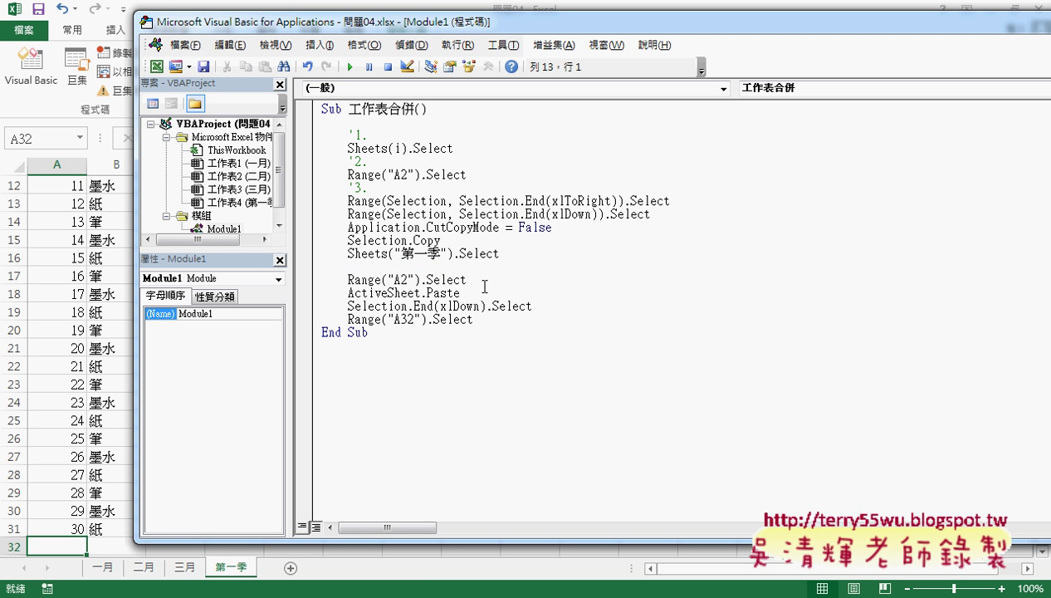
left_click_drag(480, 282, 319, 251)
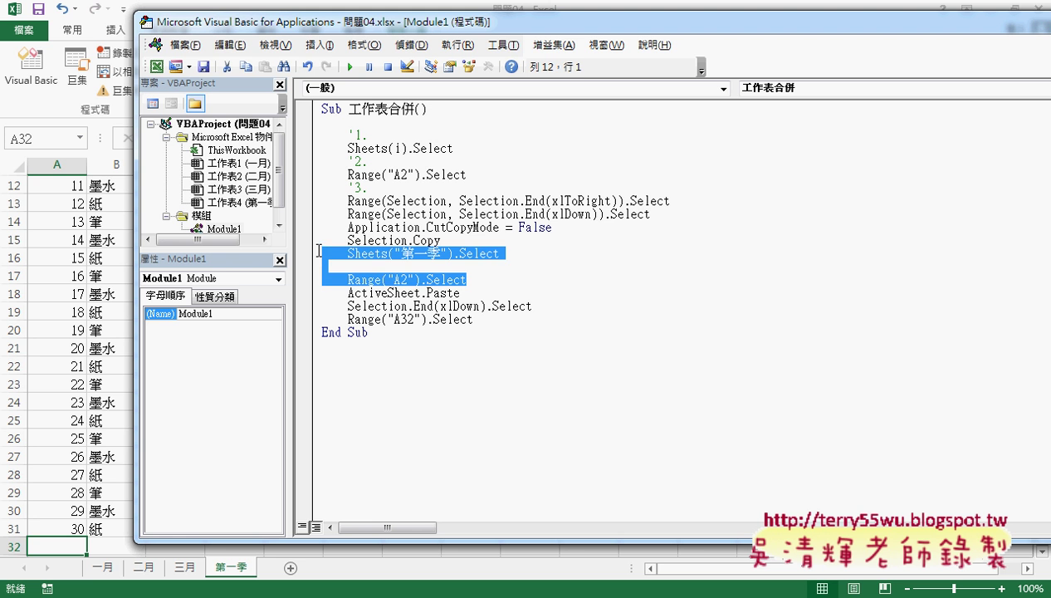
left_click(342, 250)
left_click(467, 280)
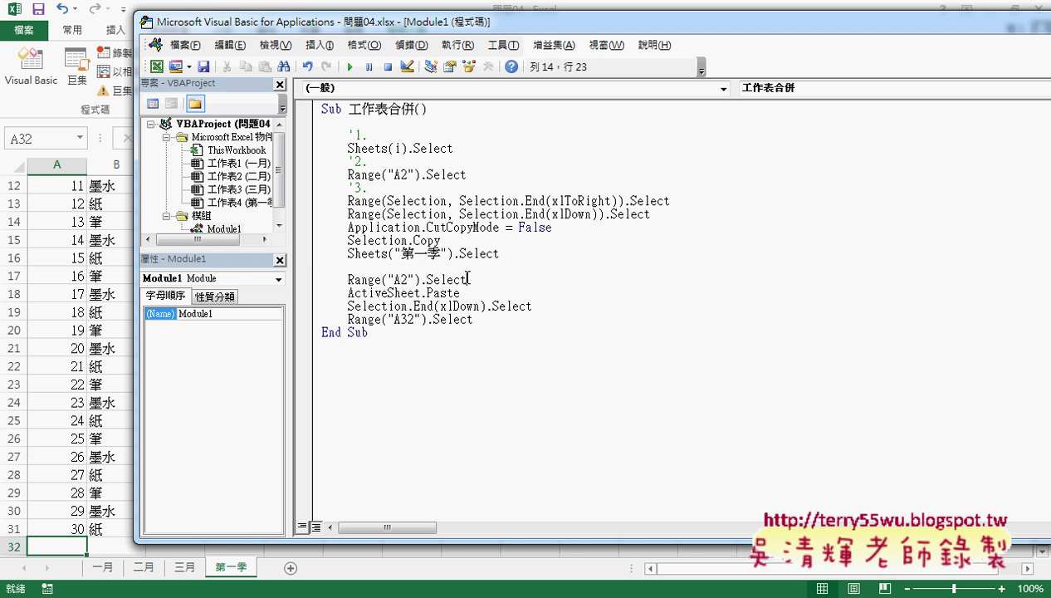
left_click_drag(467, 280, 349, 282)
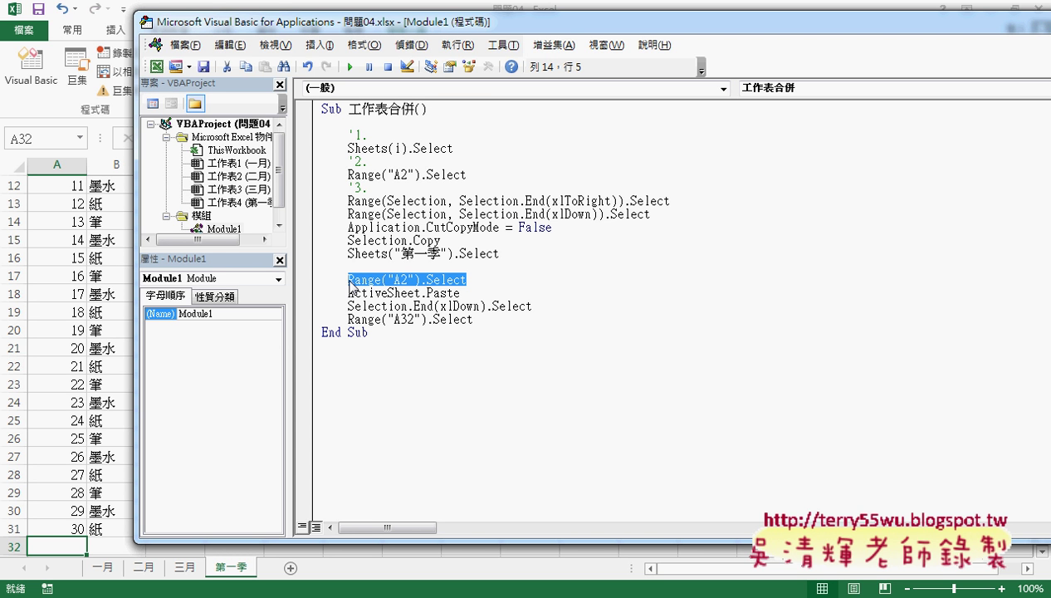
left_click(349, 284)
type("'")
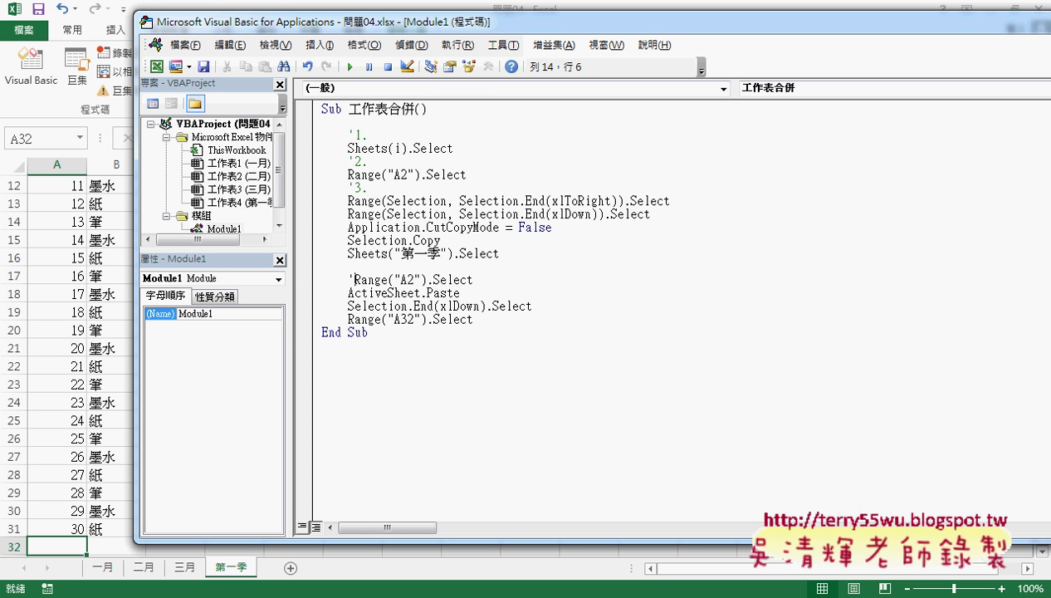
key("Down")
Add '7. and '8. comments after ActiveSheet.Paste and Selection.End(xlDown).Select.
left_click(492, 290)
key("Return")
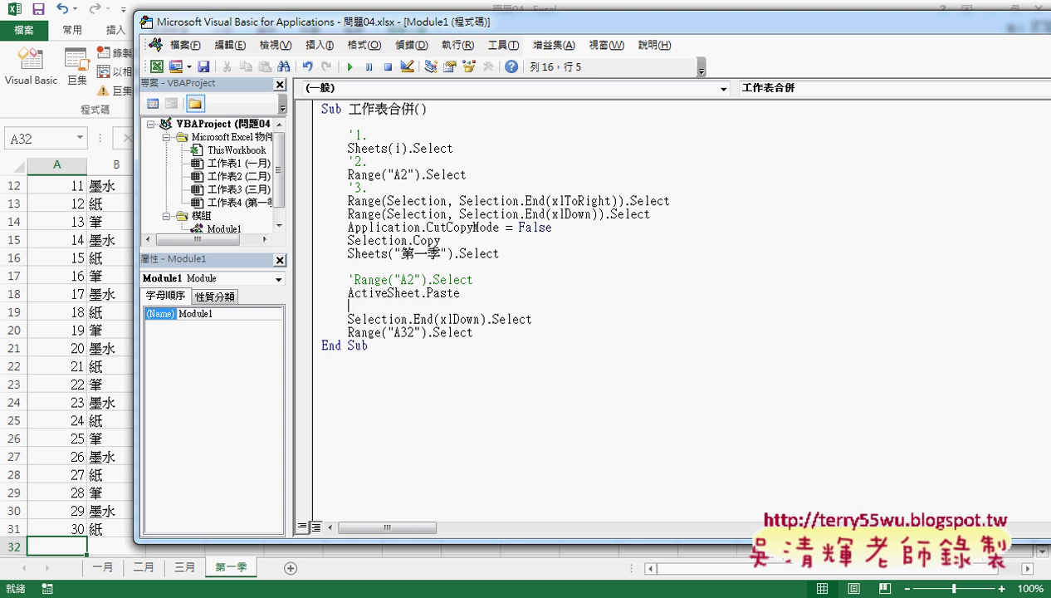
type("'")
type("7.")
key("Down")
key("End")
key("Return")
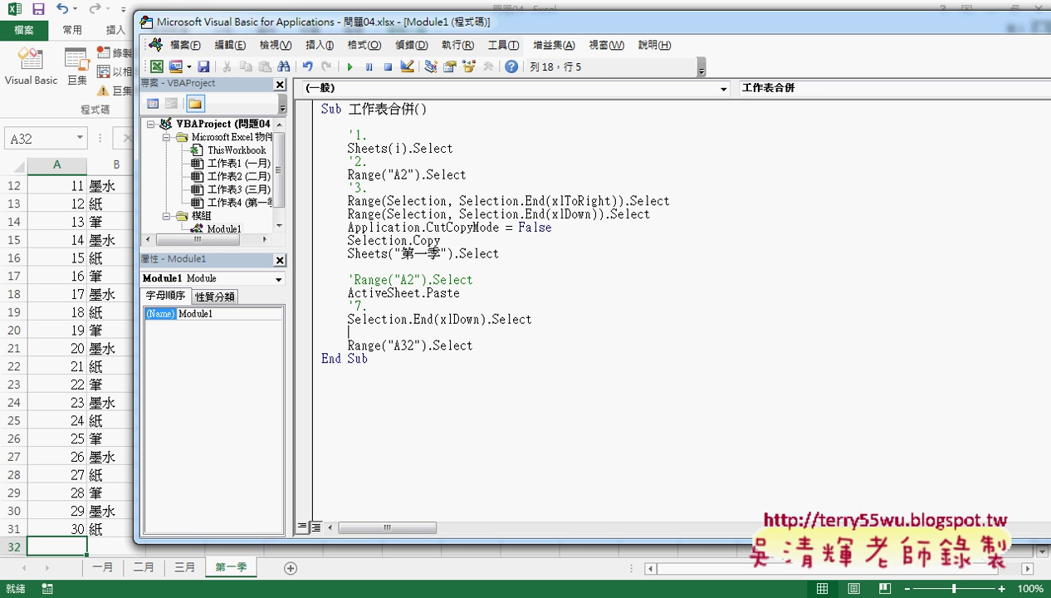
type("'.")
key("Down")
key("Up")
key("Left")
type("8")
left_click_drag(473, 346, 348, 346)
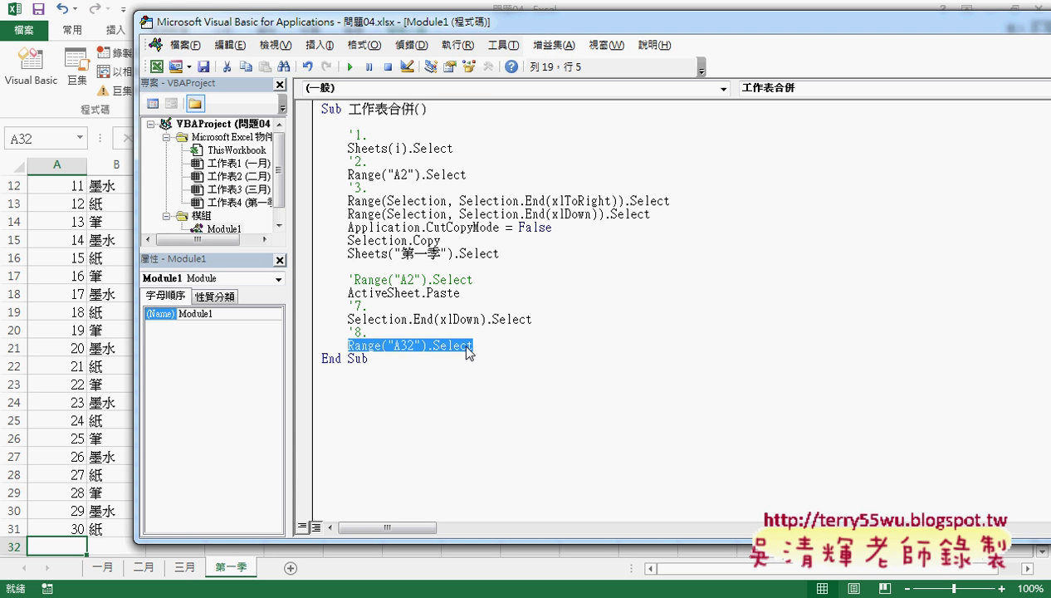
Replace the Range("A32").Select line under step 8 with ActiveCell.Offset(1, 0).Select.
key("Delete")
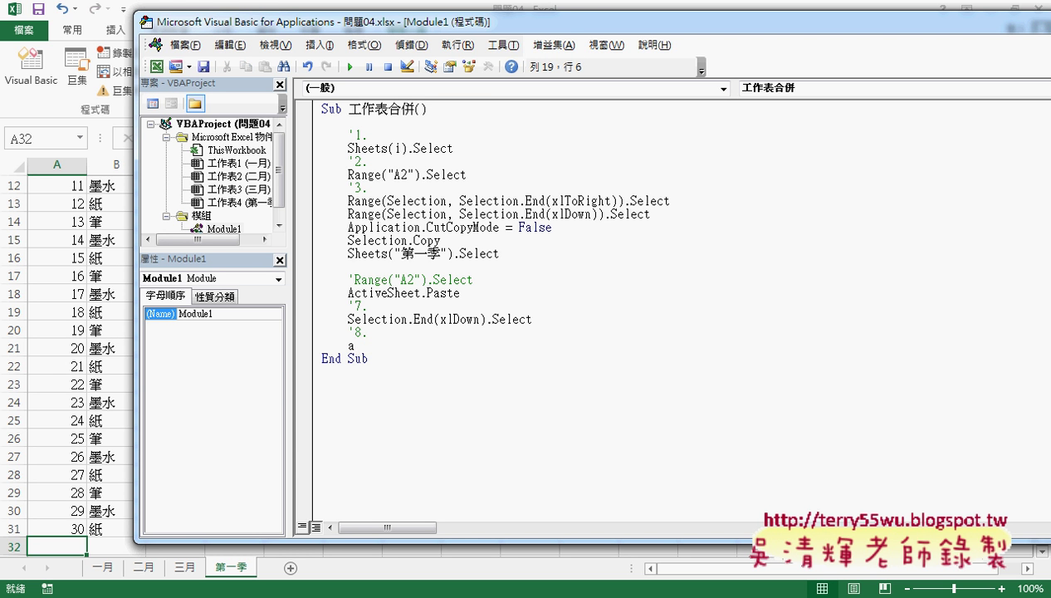
type("activ")
type("ecell")
type(".")
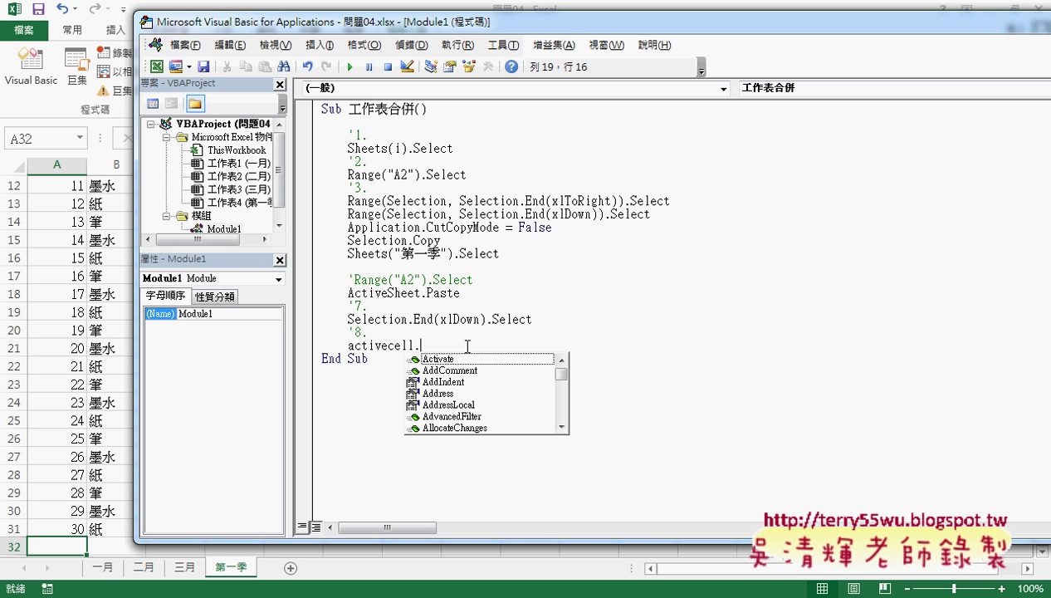
type("o")
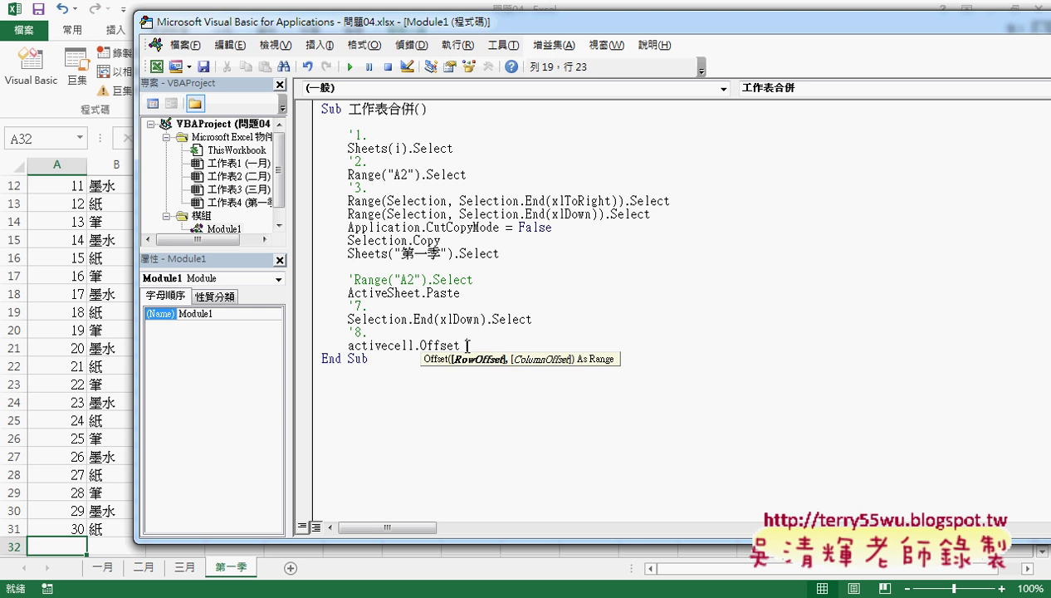
key("BackSpace")
type("(")
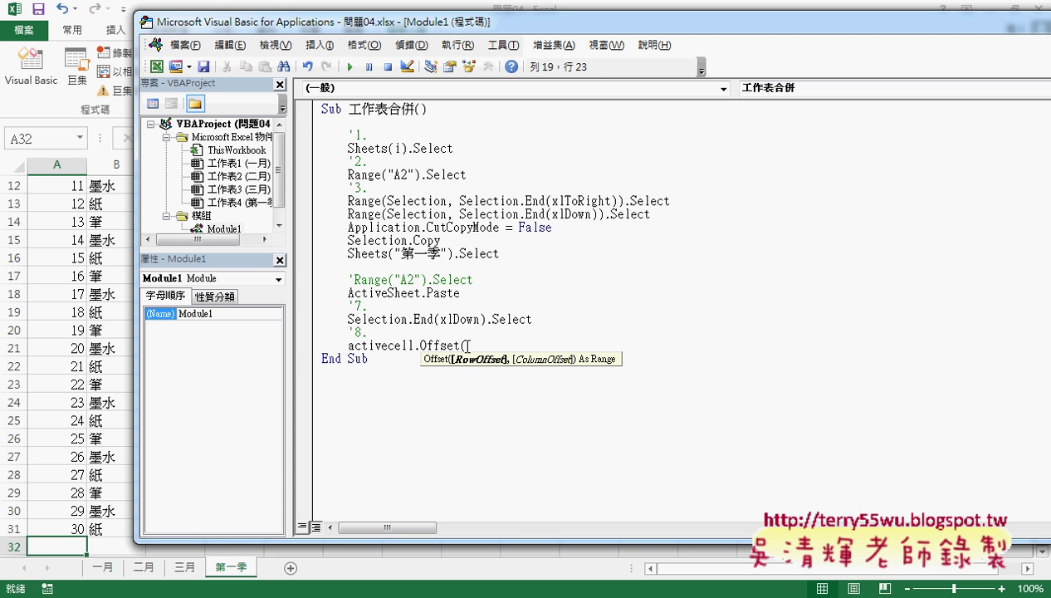
type("1,")
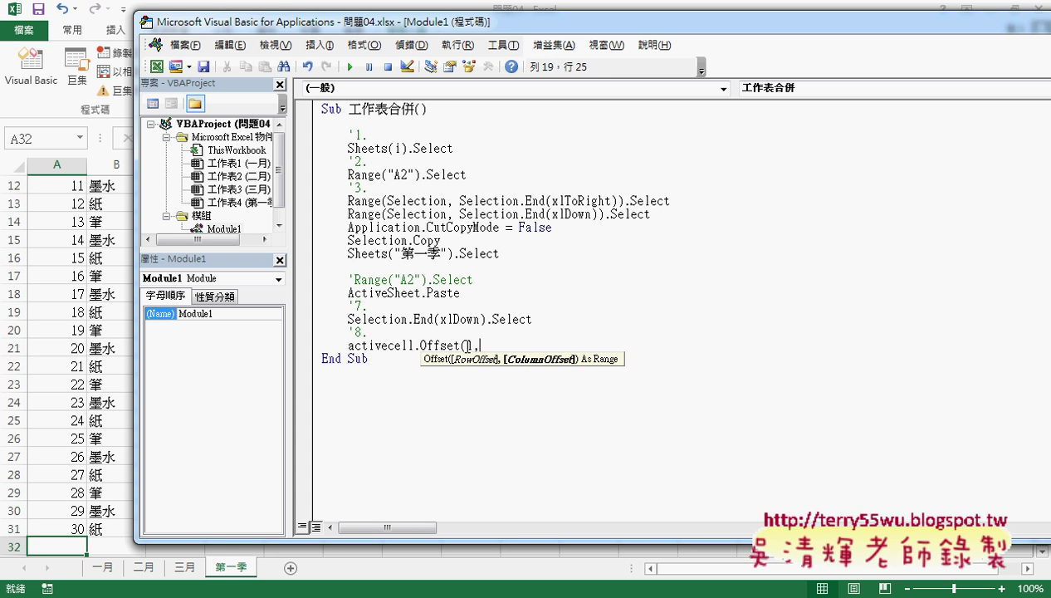
type("0).")
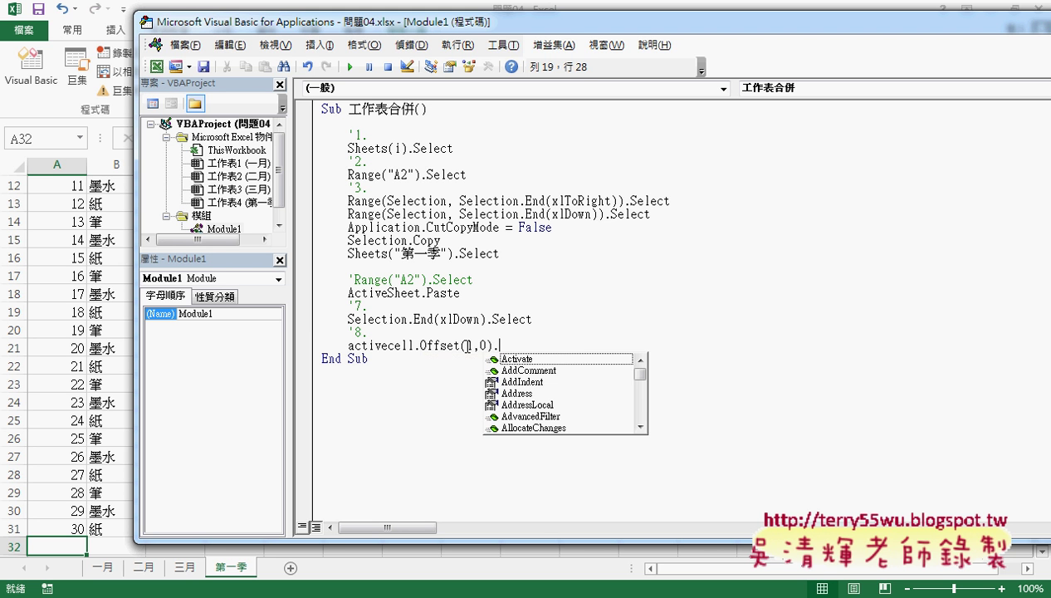
type("se")
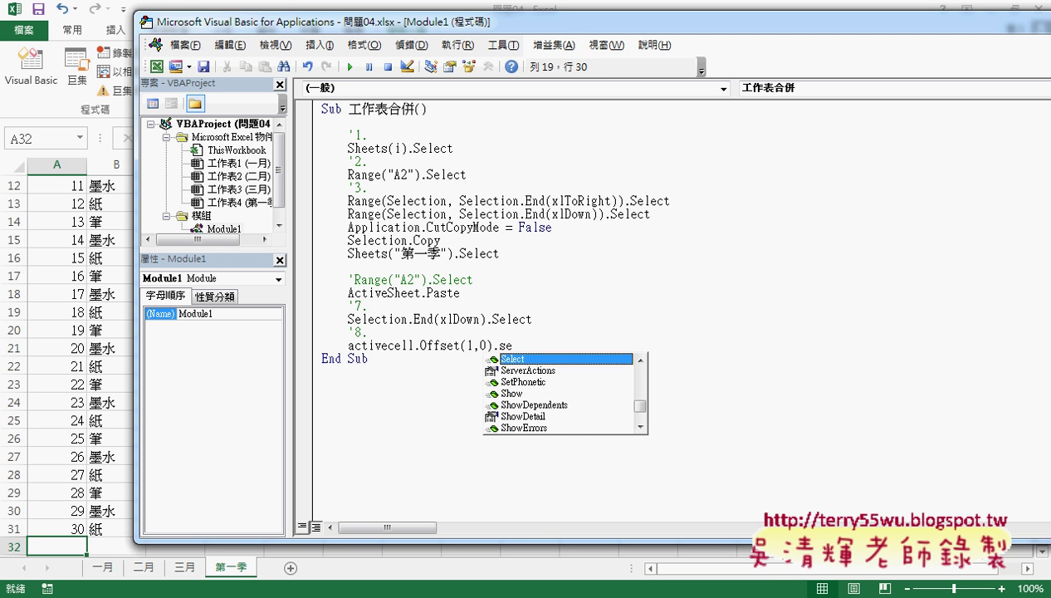
key("space")
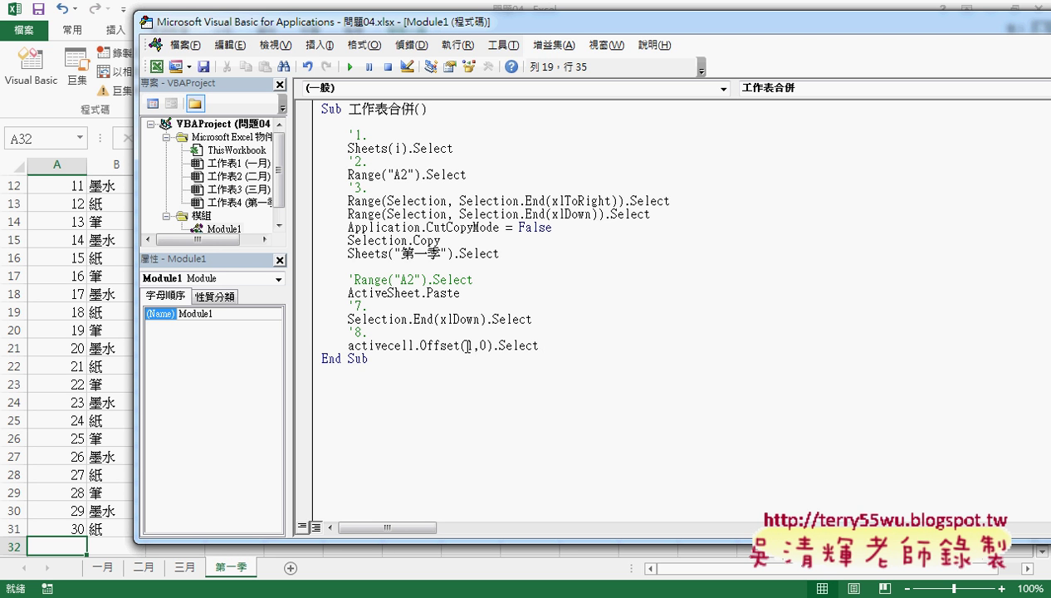
mouse_move(543, 345)
left_mouse_down()
mouse_move(324, 348)
mouse_move(416, 346)
left_mouse_up()
left_click(423, 373)
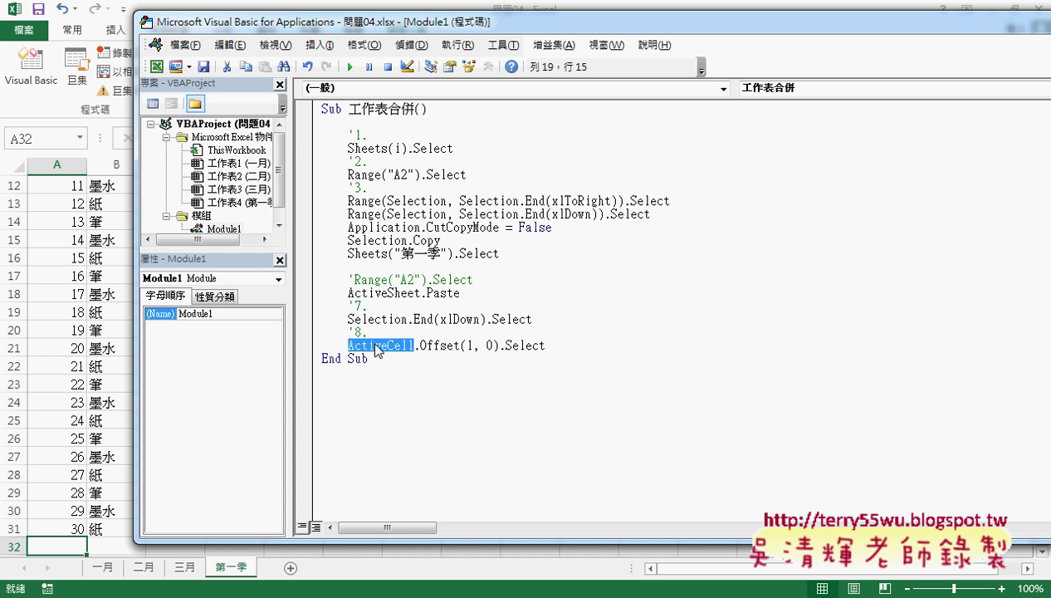
left_click(576, 341)
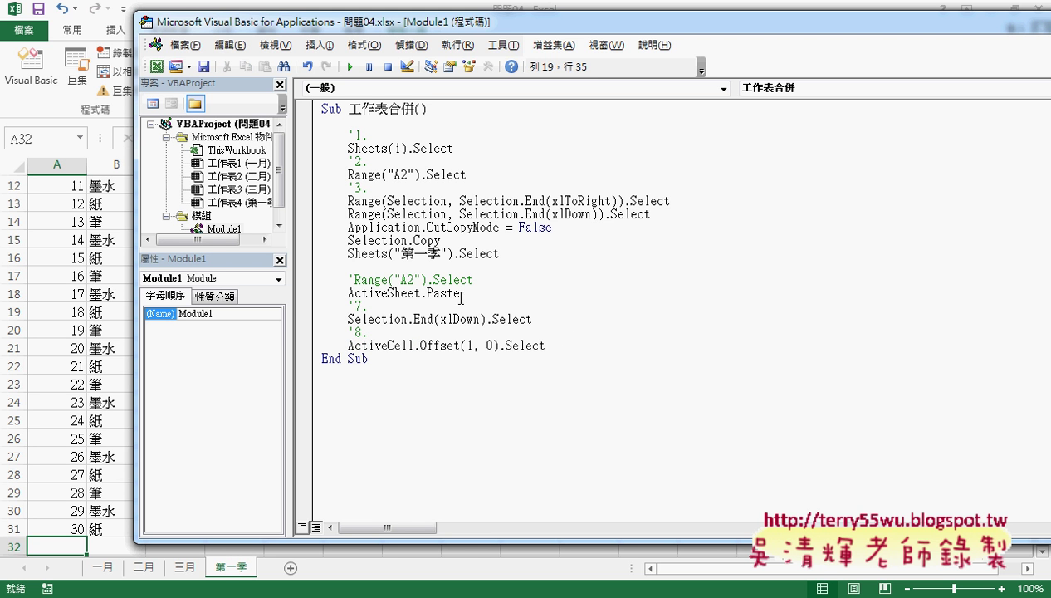
Add an indented 'For i = 1 To 3' line and a 'Next' line after the Sub header.
left_click(464, 112)
key("Return")
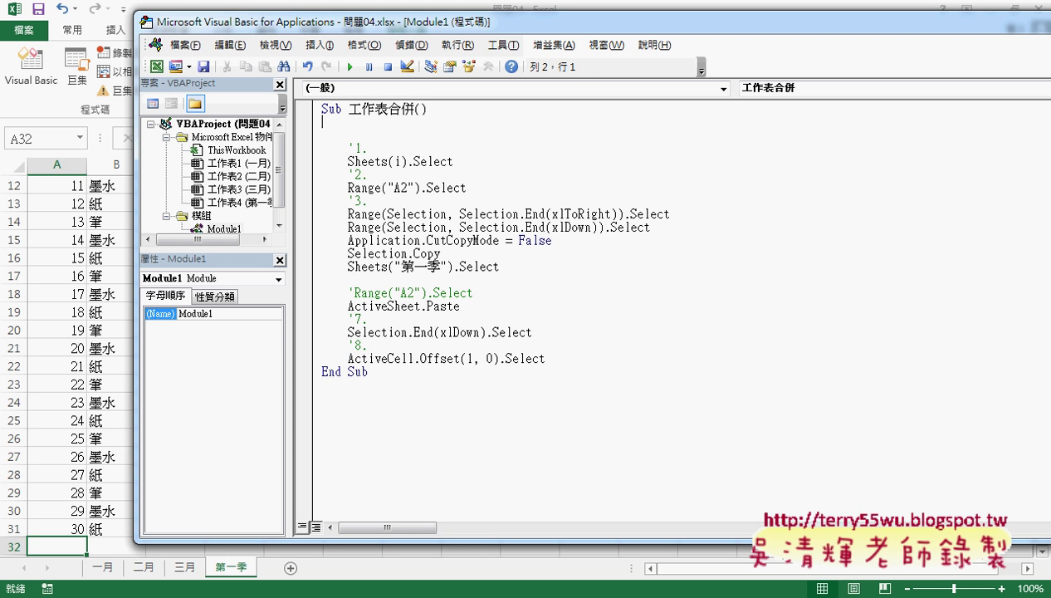
key("Tab")
type("fo")
type("r i")
type("=1 to ")
type("3")
key("Return")
key("Return")
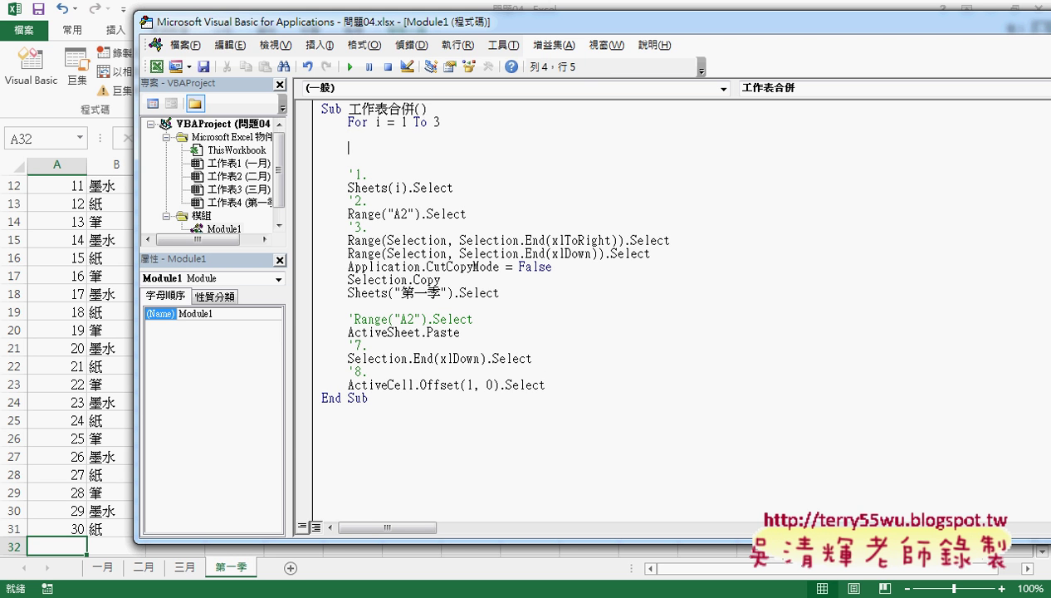
type("next")
Change the loop's upper limit from 3 to Sheets.Count - 1.
left_click(479, 216)
double_click(435, 122)
type("she")
type("et")
type("s.")
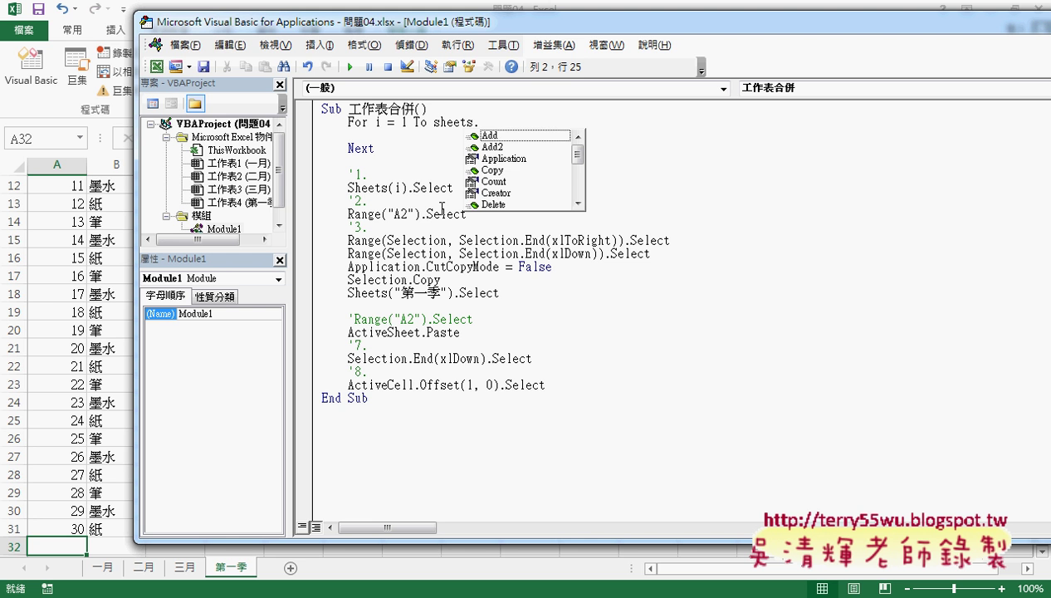
key("Down")
key("Down")
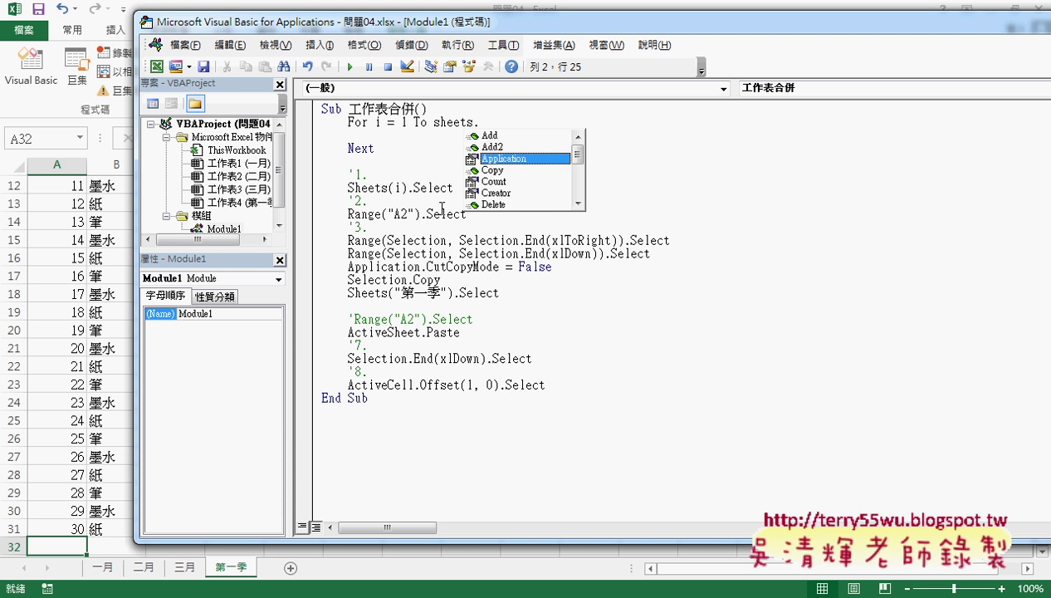
key("Down")
key("Down")
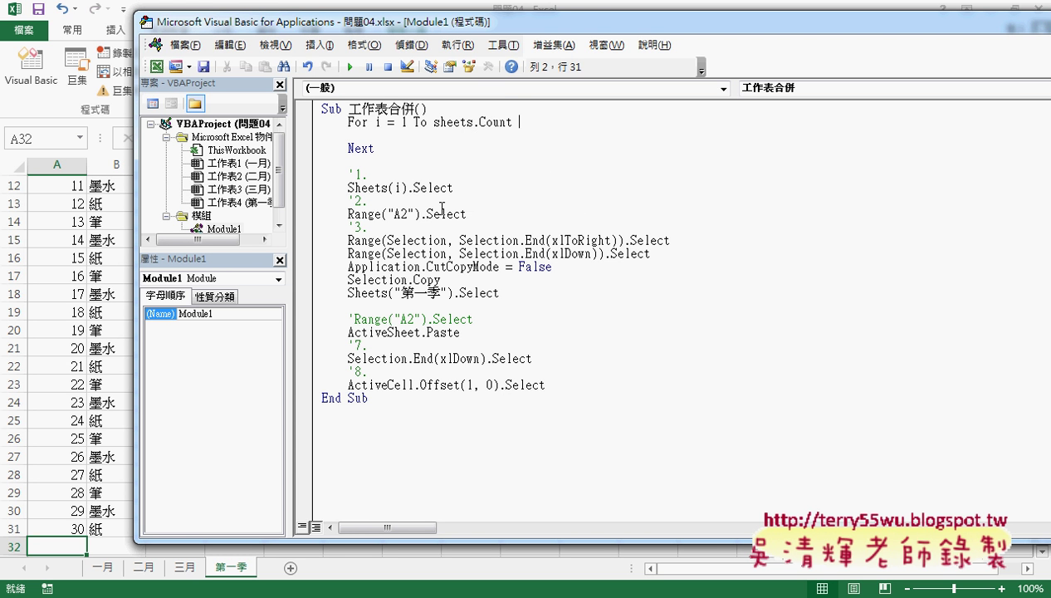
type("-1")
left_click(510, 241)
left_click_drag(538, 122, 465, 125)
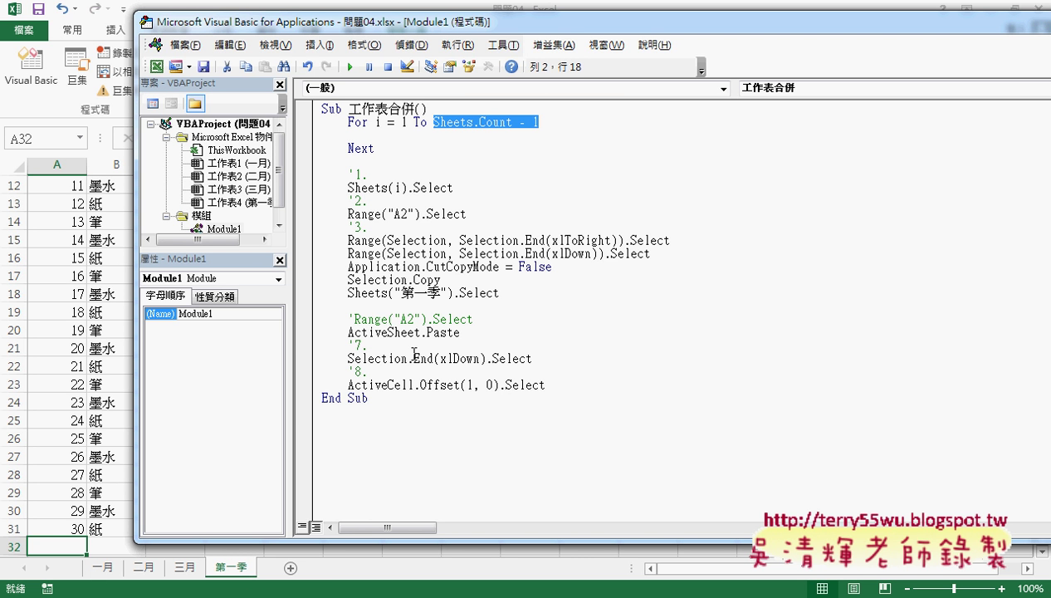
Move the eight step lines inside the For…Next loop, indent them, and remove the blank line before End Sub.
mouse_move(545, 382)
left_mouse_down()
mouse_move(290, 189)
mouse_move(287, 174)
mouse_move(322, 134)
left_mouse_up()
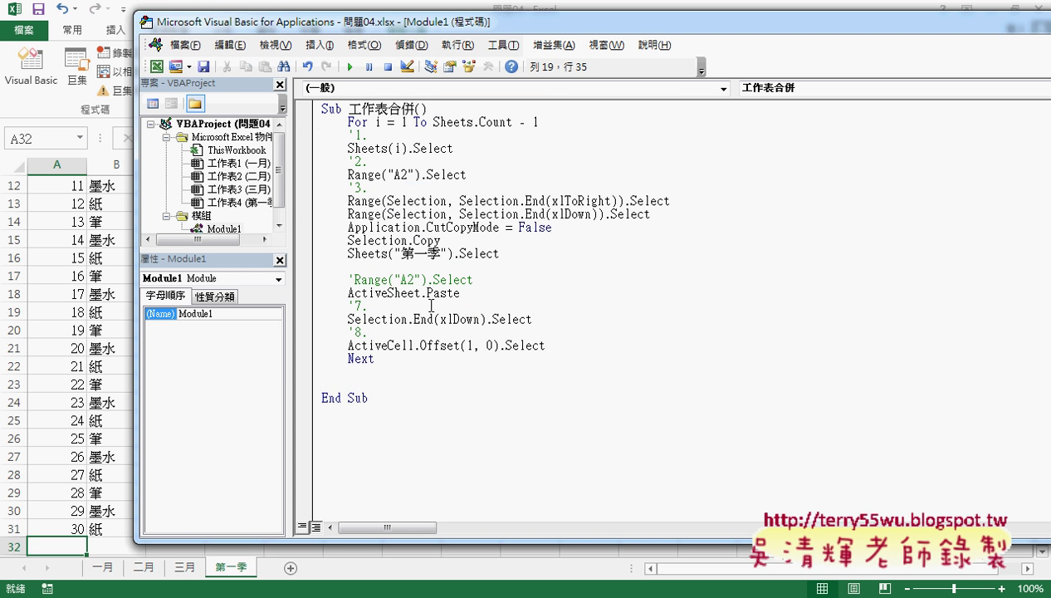
left_click_drag(586, 345, 316, 136)
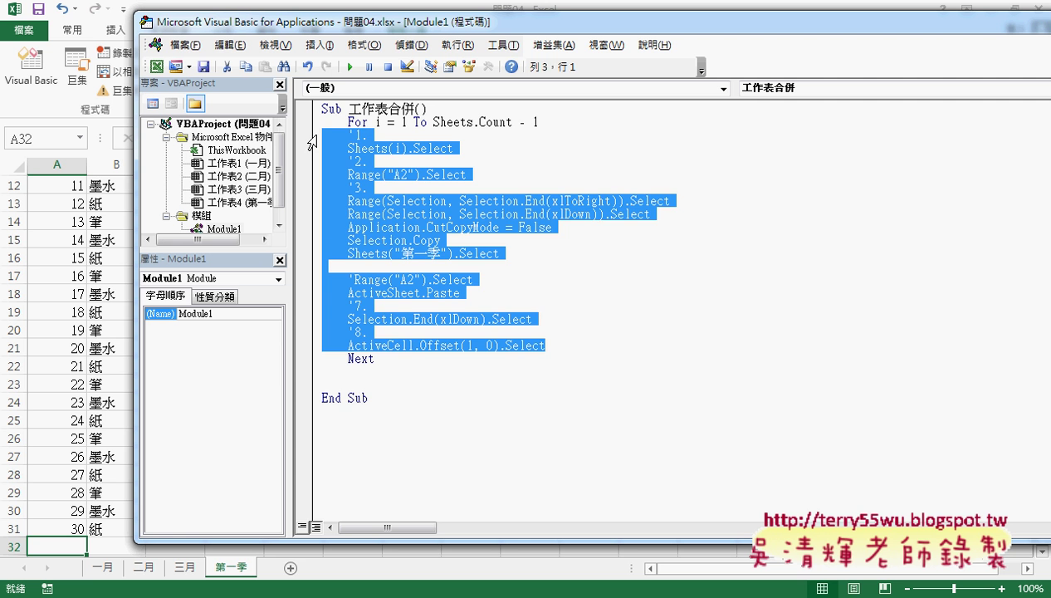
key("Tab")
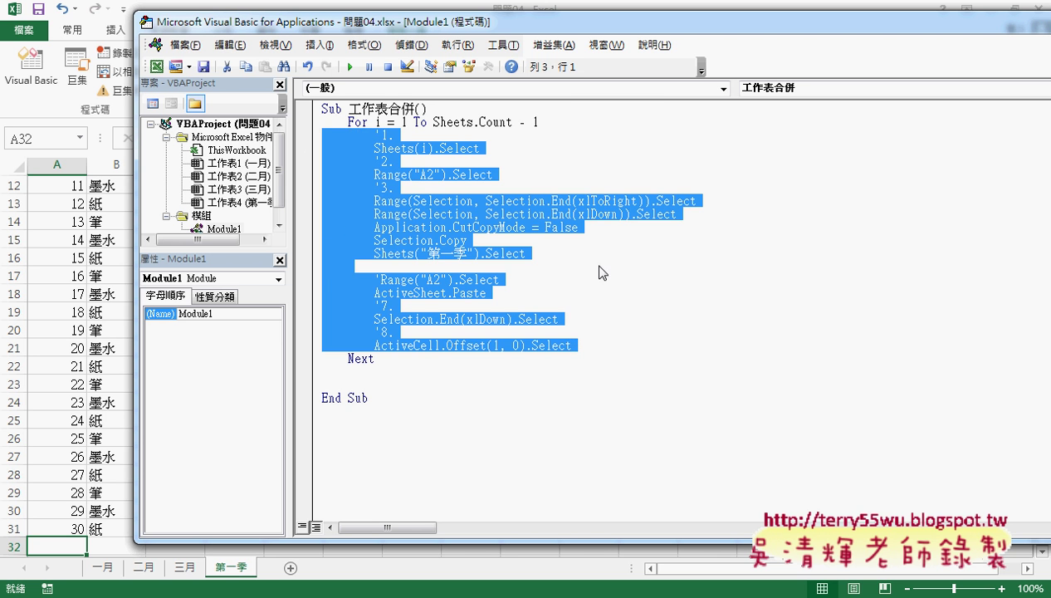
left_click(596, 270)
left_click(448, 355)
key("Delete")
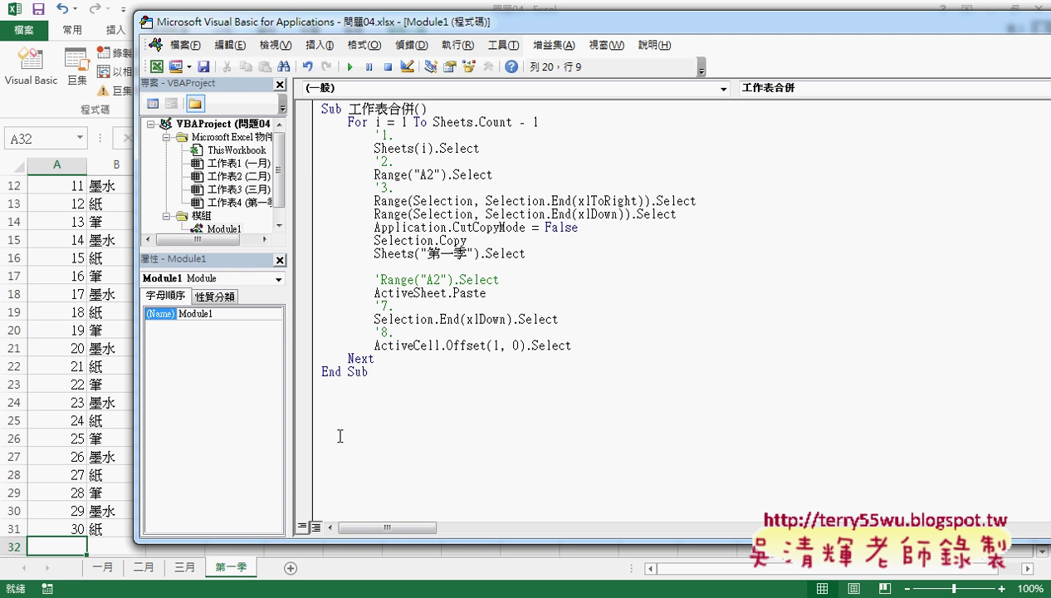
Copy the commented step code from the 程式碼 Google Doc and select the VBA loop body to replace.
left_click(173, 473)
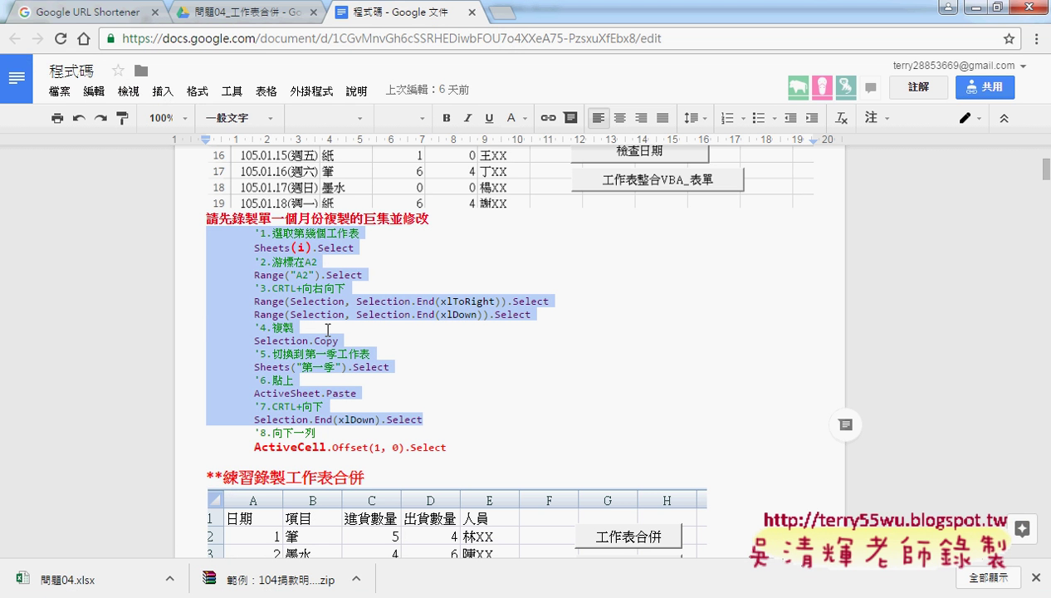
left_click_drag(447, 447, 188, 236)
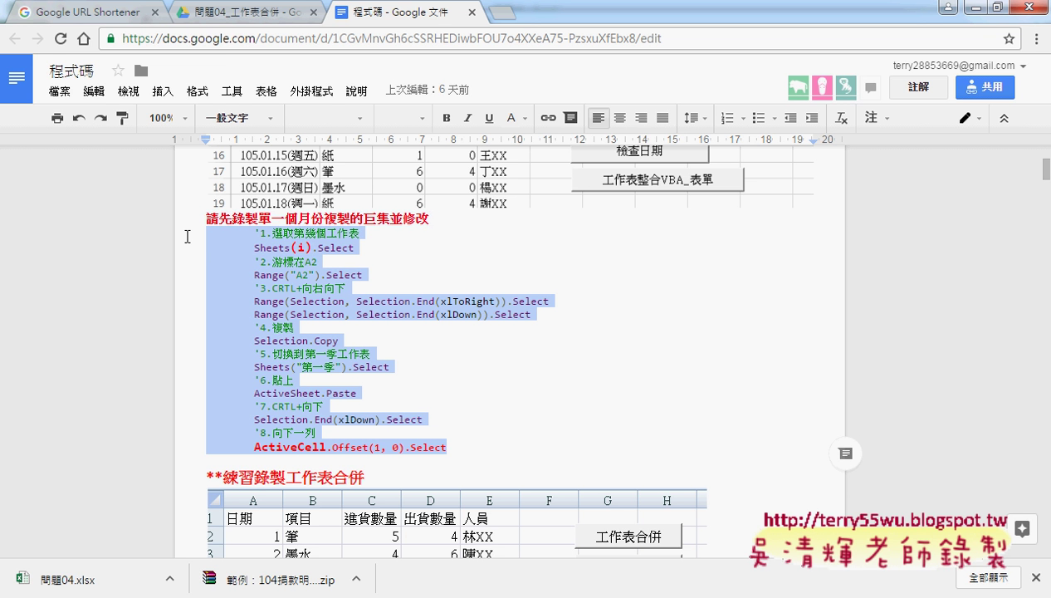
key("ctrl+c")
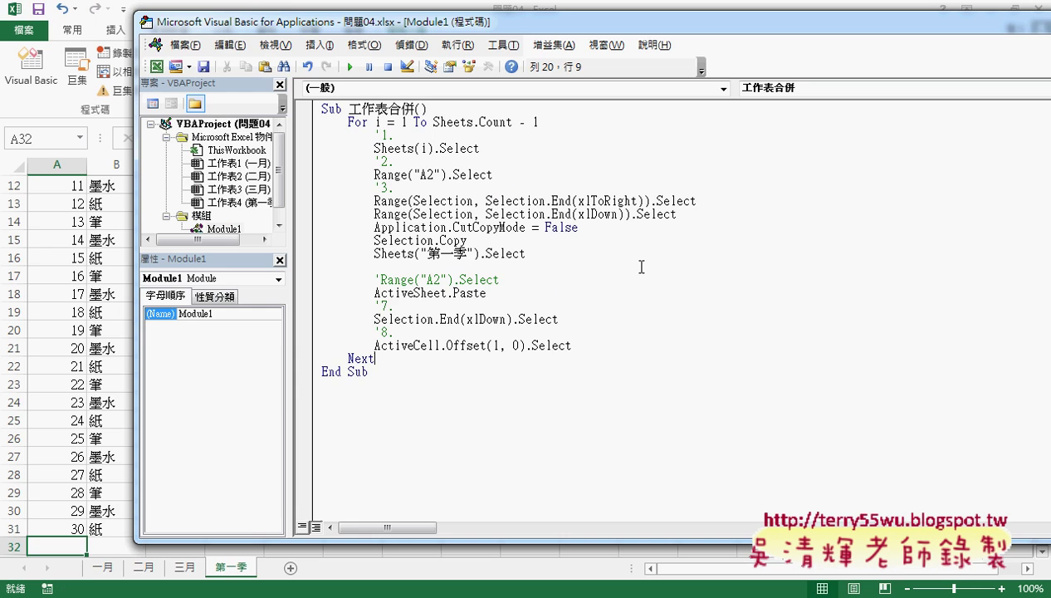
left_click(947, 7)
left_click_drag(572, 345, 258, 138)
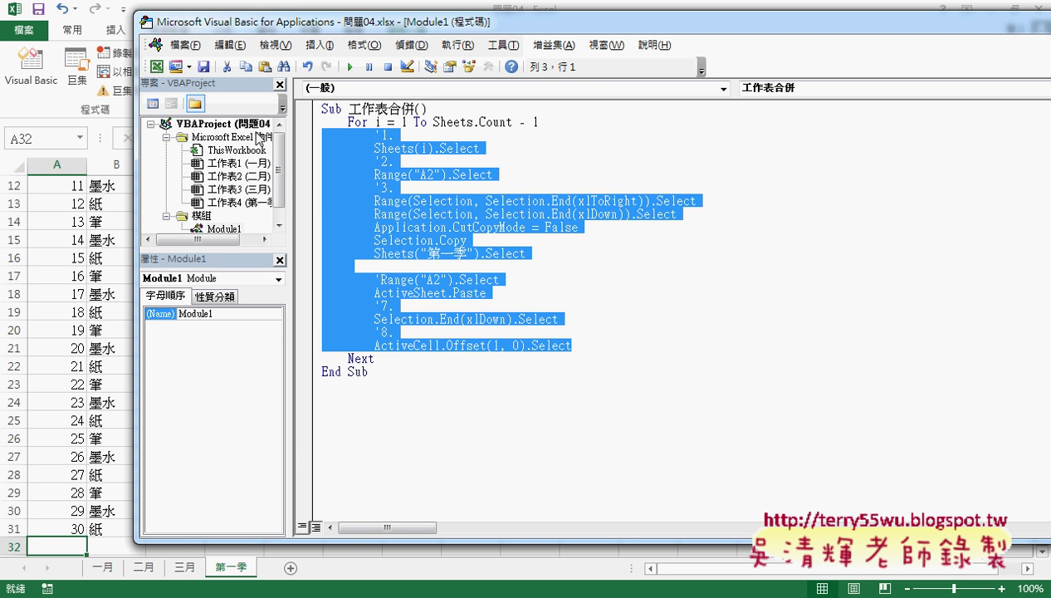
Paste the commented steps over the loop body and copy an indented Sheets("第一季").Select above the loop.
key("ctrl+v")
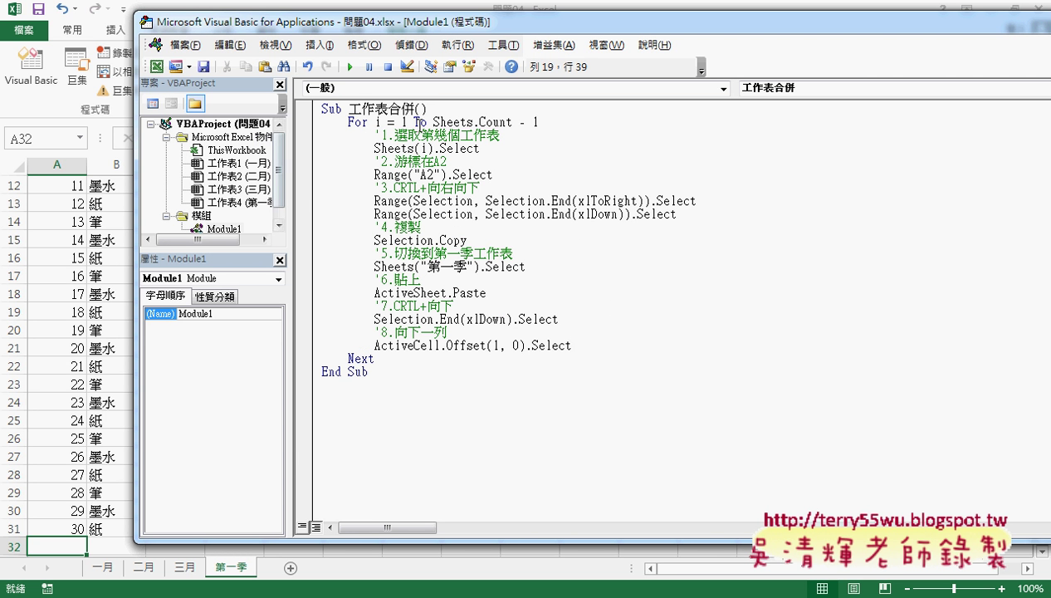
left_click(435, 108)
key("Return")
key("Return")
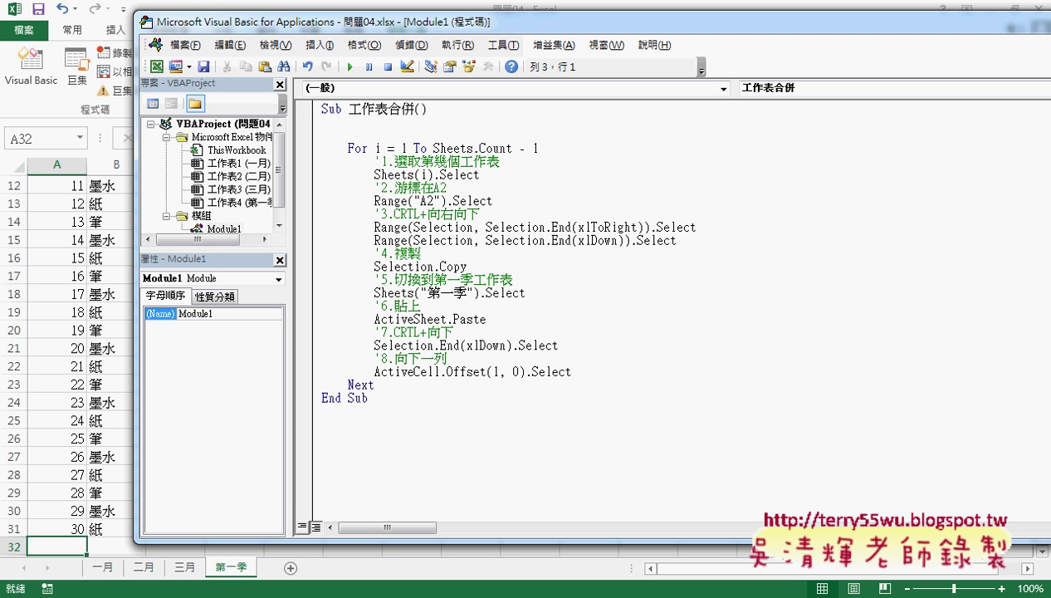
key("Tab")
left_click_drag(548, 294, 372, 293)
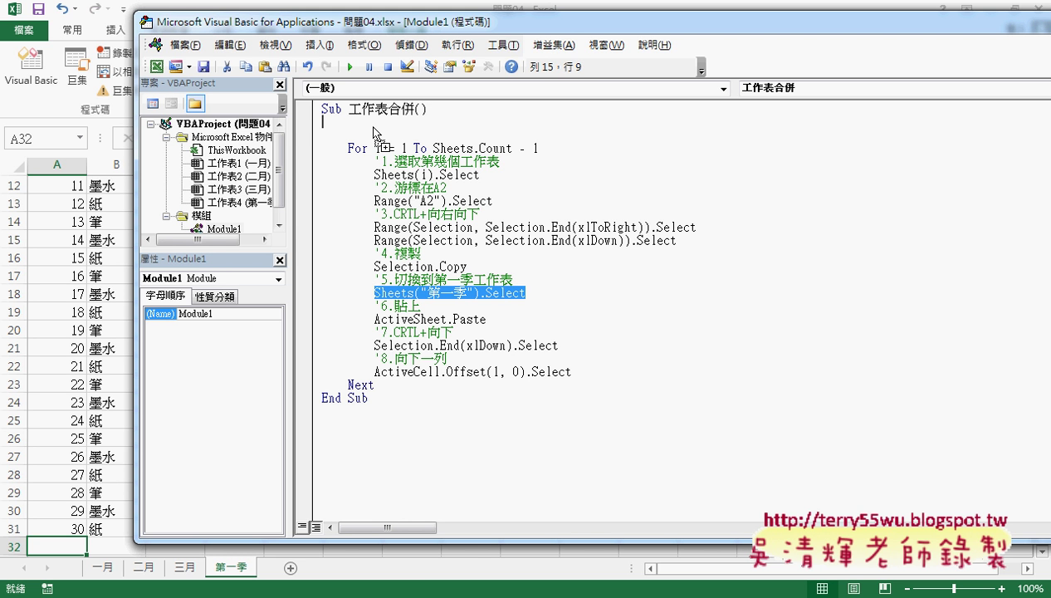
left_click_drag(373, 129, 375, 126)
key("Home")
key("Tab")
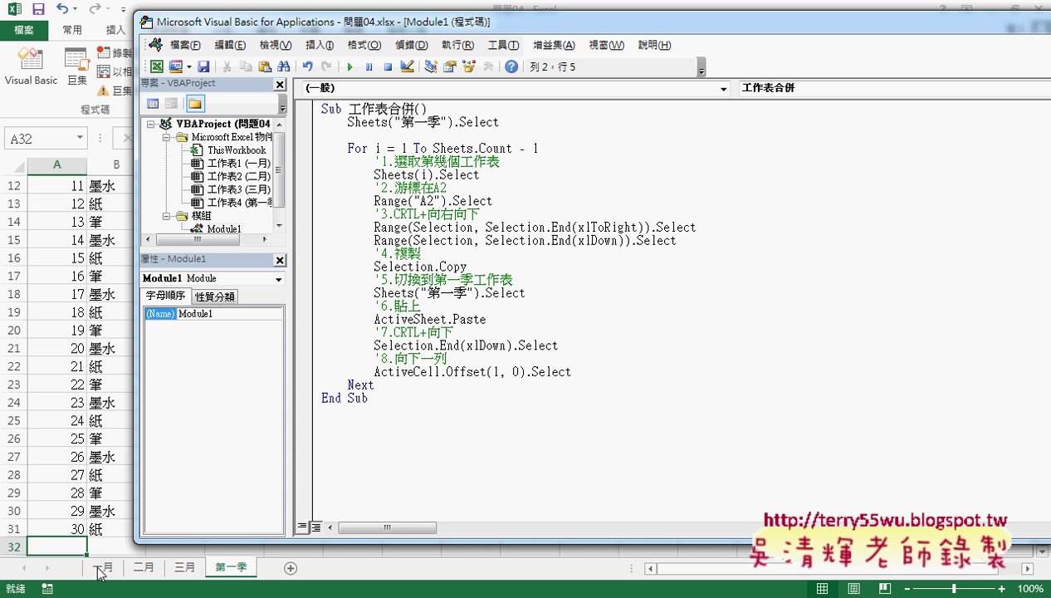
Type Range("A2").Select on the blank line before the For loop.
left_click(512, 135)
type("ra")
type("nge")
type("(\"A")
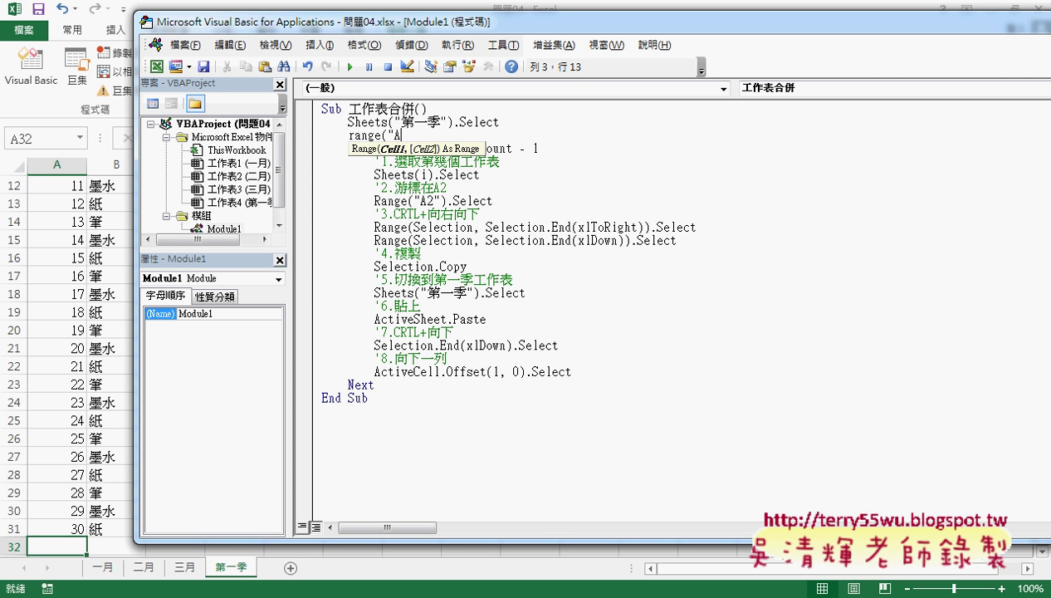
type("2\")")
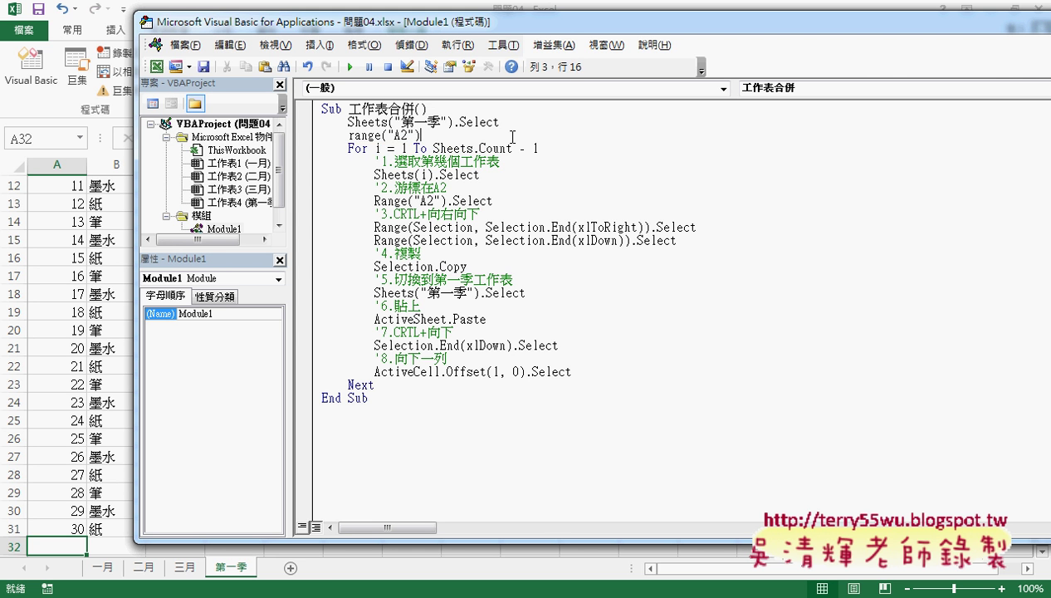
type(".Select")
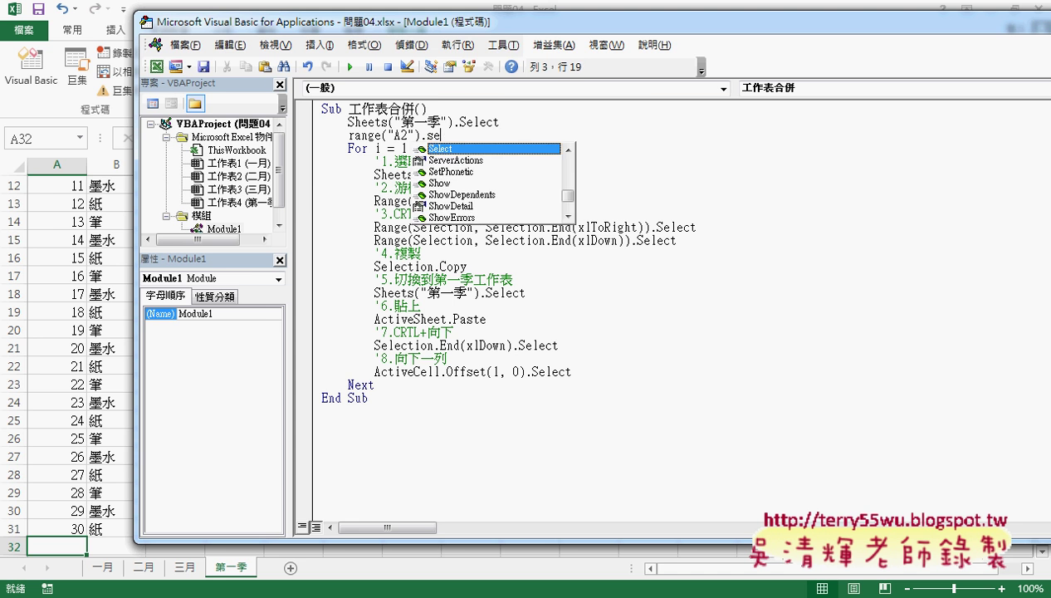
left_click(511, 227)
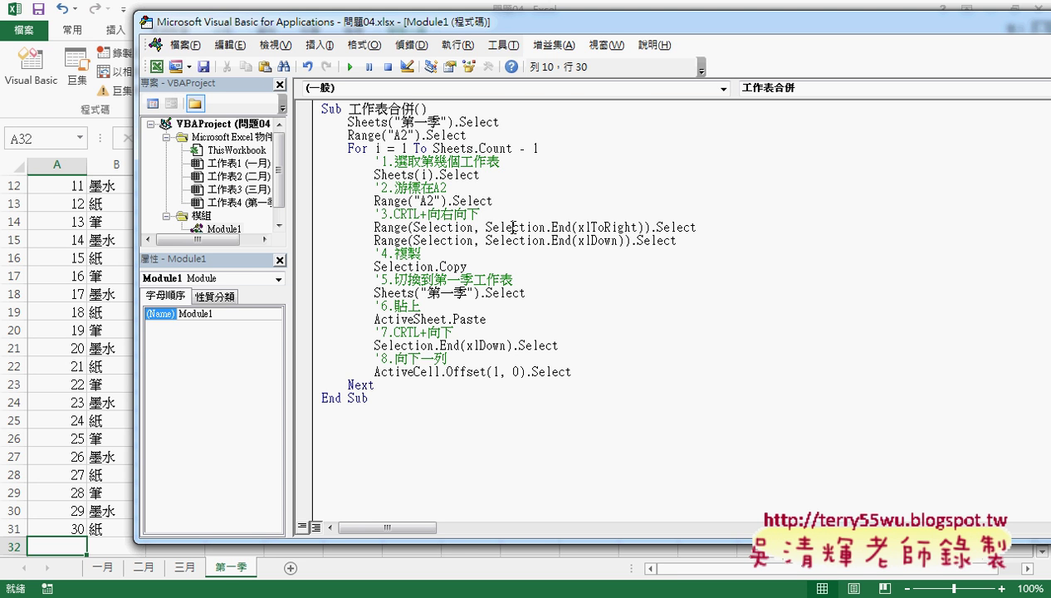
Delete the 第一季 data from A2 across to column E and down to the last row, keeping the headers.
left_click(88, 509)
scroll(63, 369, "up", 4)
left_click(53, 202)
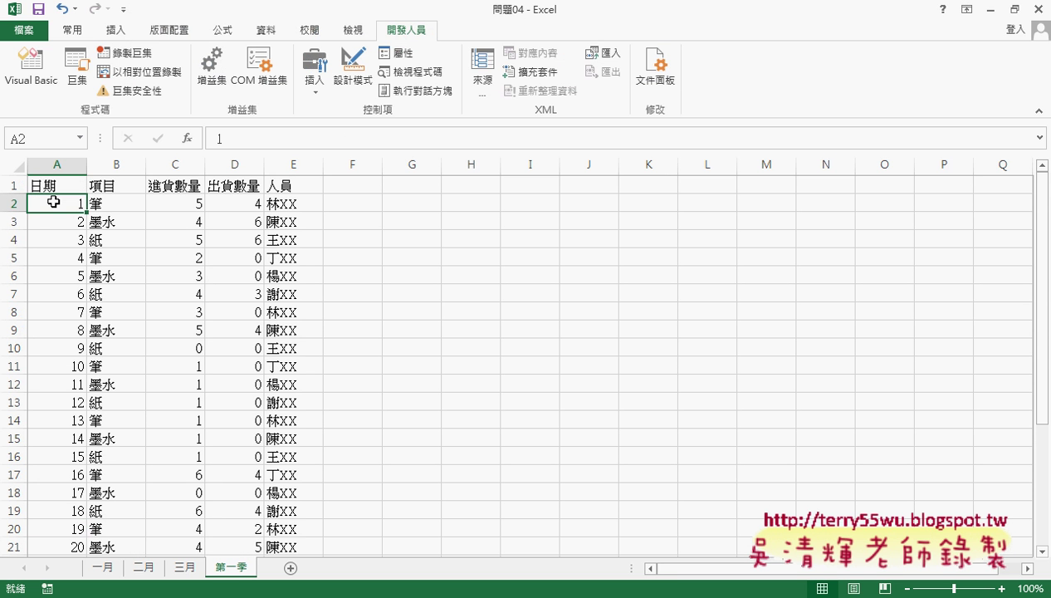
key("ctrl+shift+Right")
key("ctrl+shift+Down")
key("Delete")
scroll(54, 201, "up", 1)
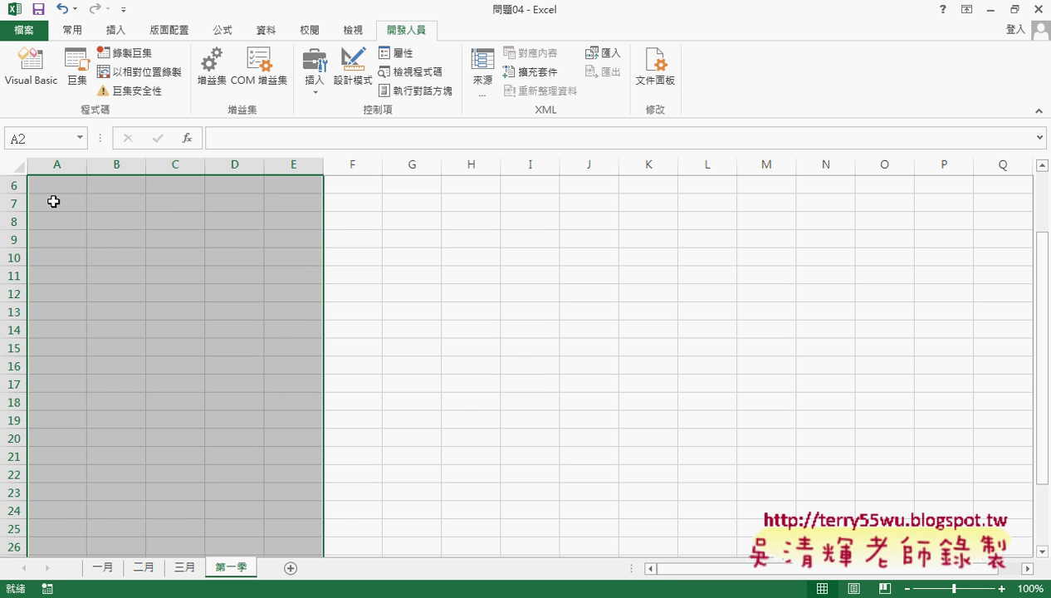
scroll(53, 202, "up", 2)
left_click(523, 311)
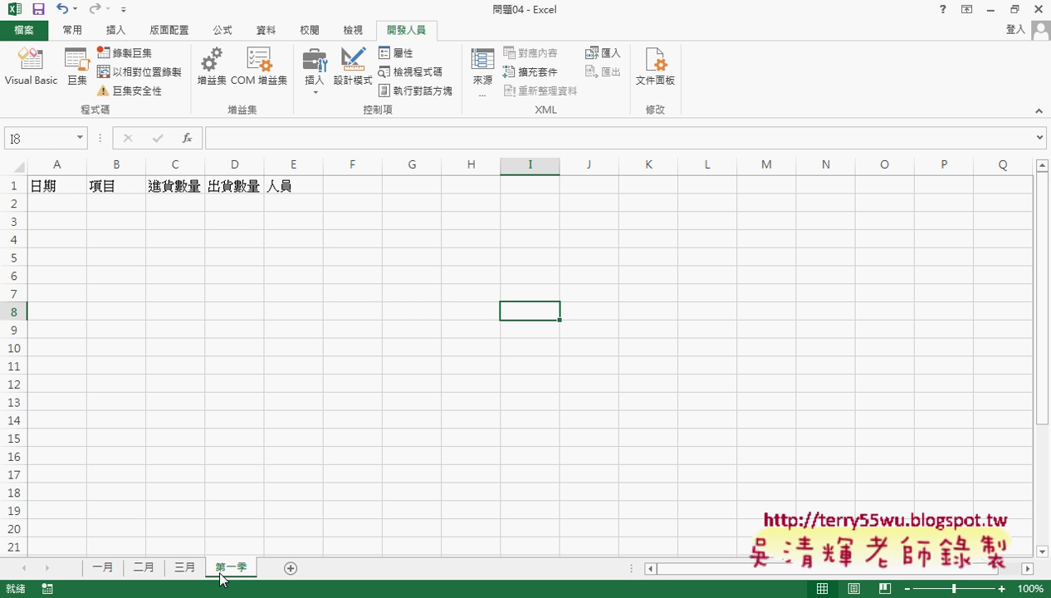
left_click(52, 208)
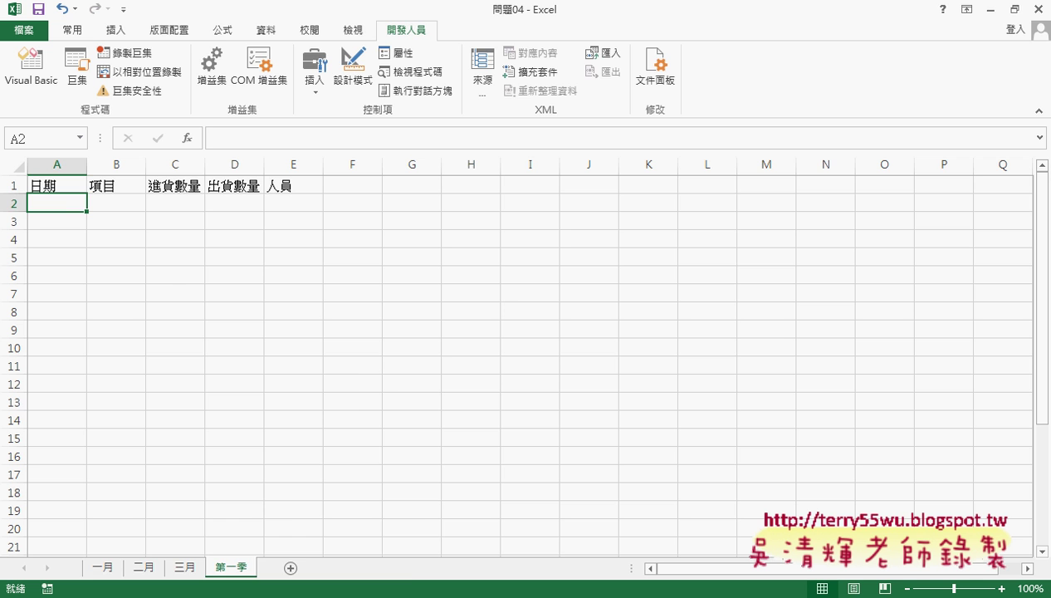
left_click(349, 498)
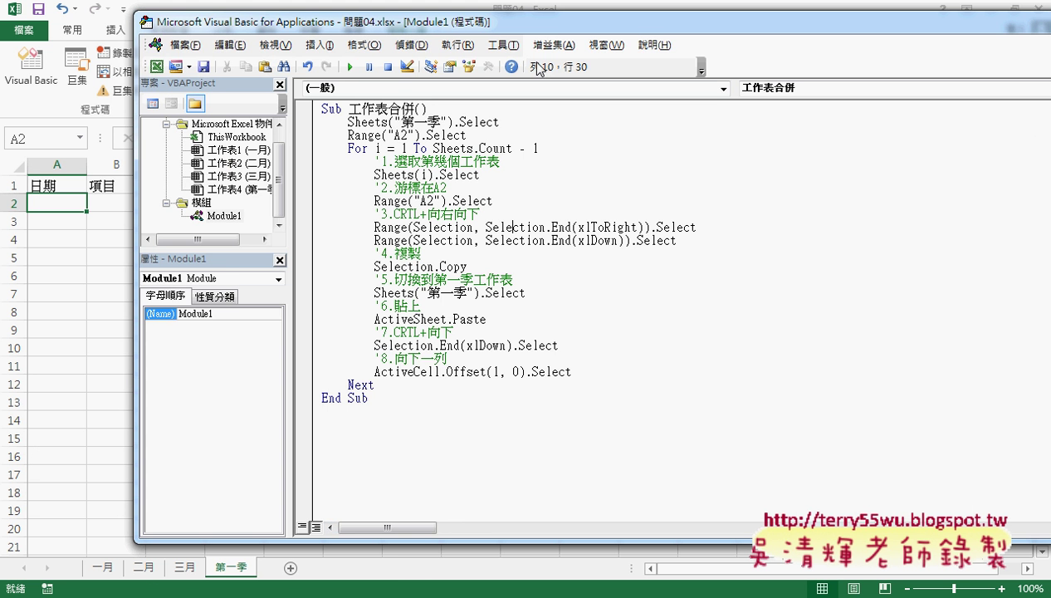
Move the VBA window aside and step the macro with F8 into the loop up to Sheets(i).Select.
left_click_drag(542, 20, 710, 28)
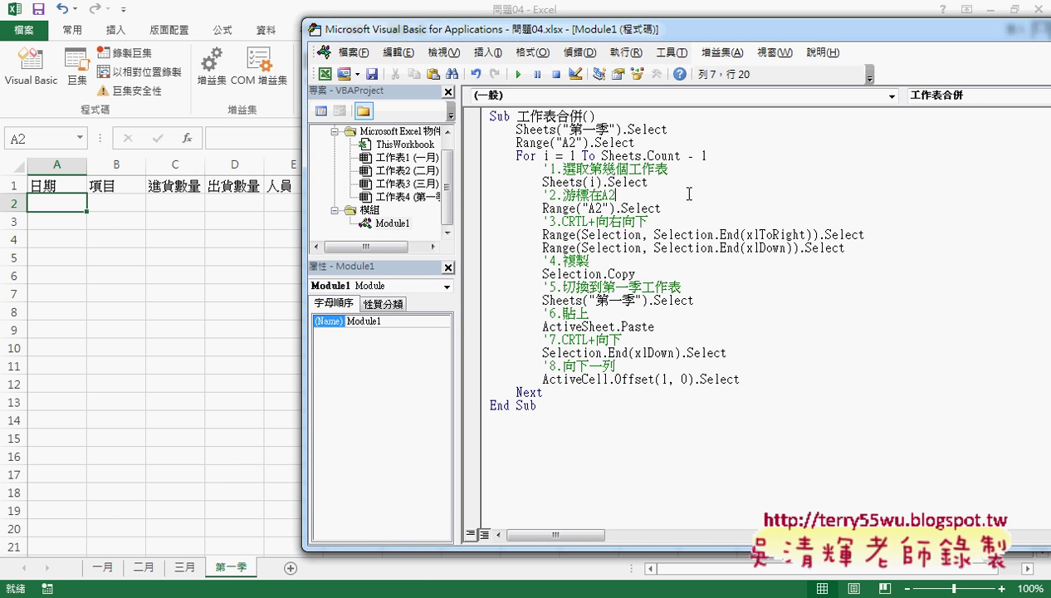
key("F8")
key("F8")
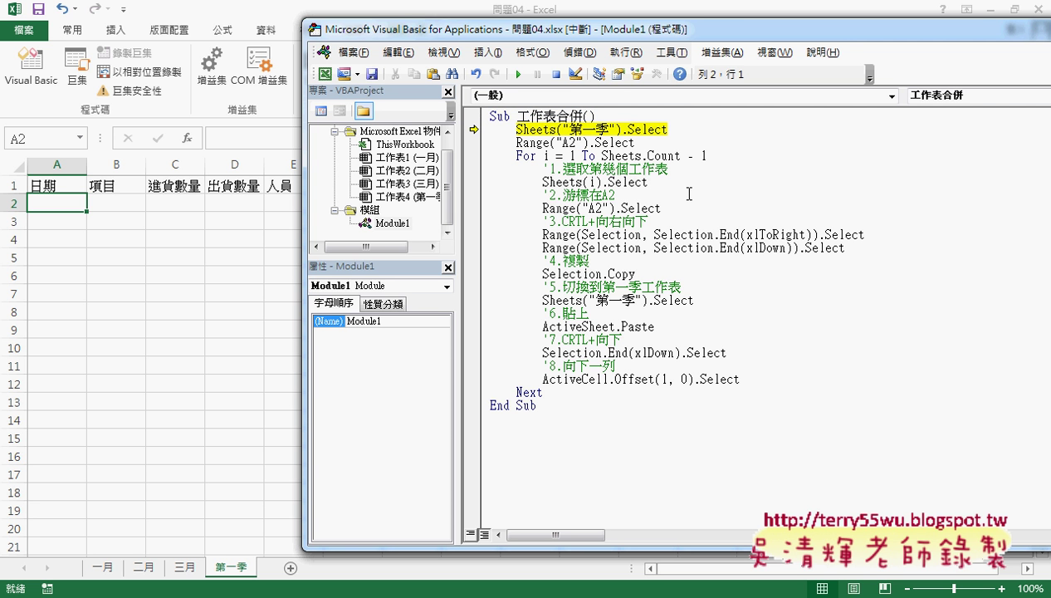
key("F8")
key("F8")
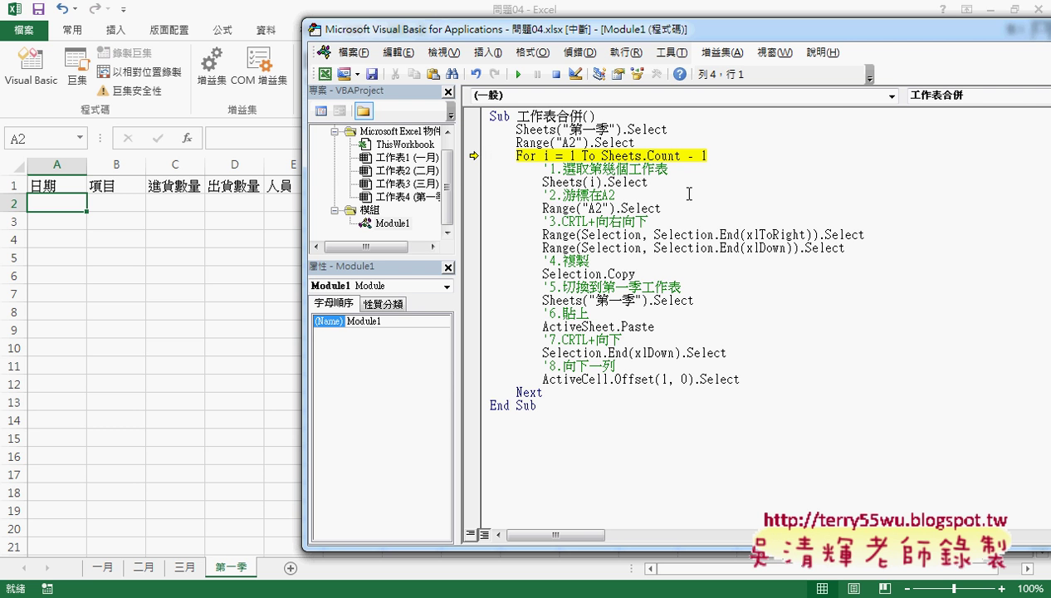
key("F8")
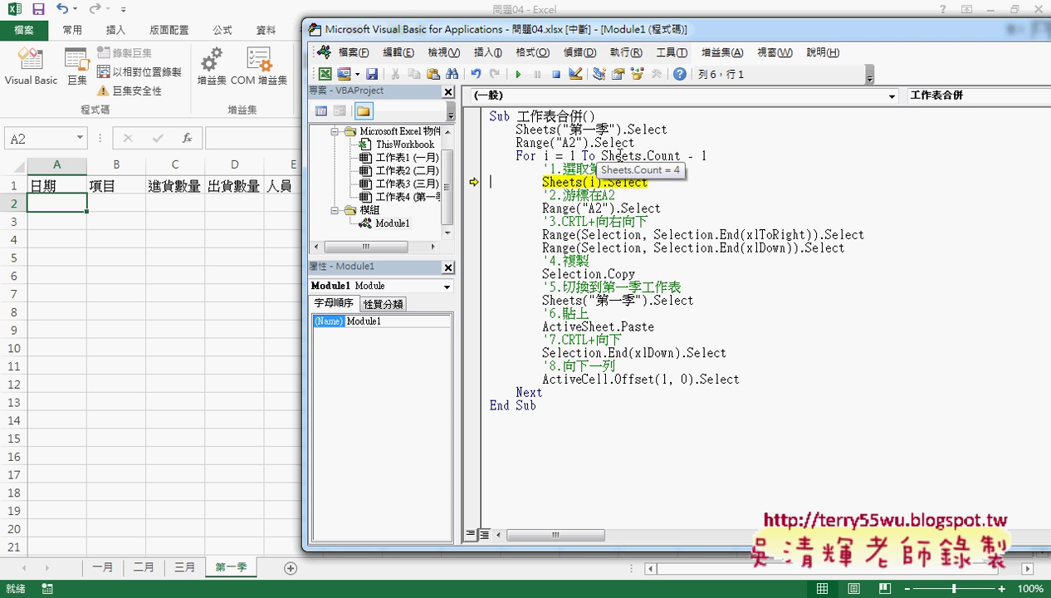
mouse_move(651, 156)
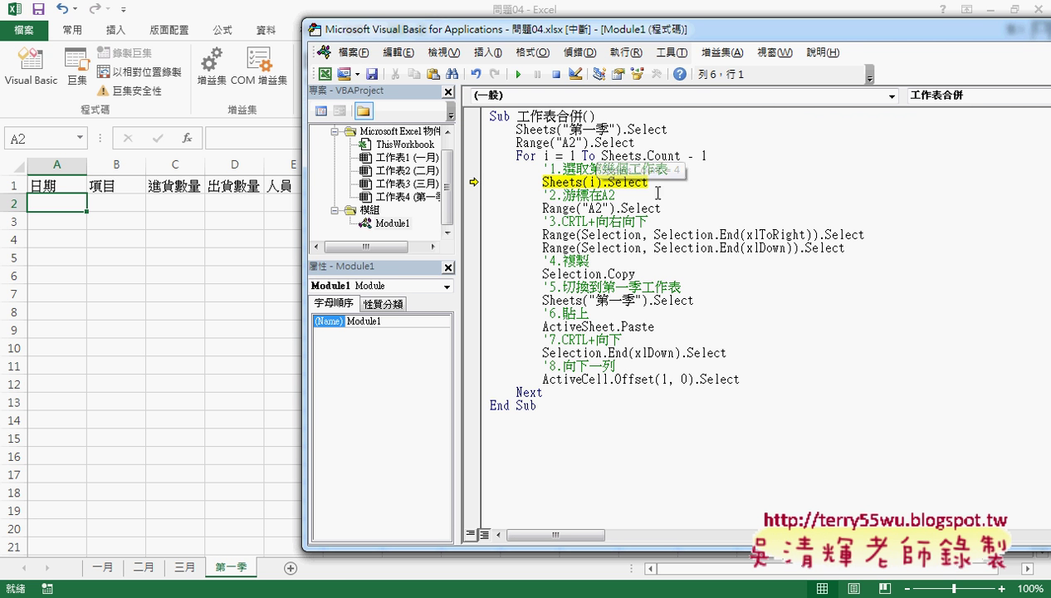
Step through the first loop pass, copying the 一月 data into 第一季 rows 2–31.
key("F8")
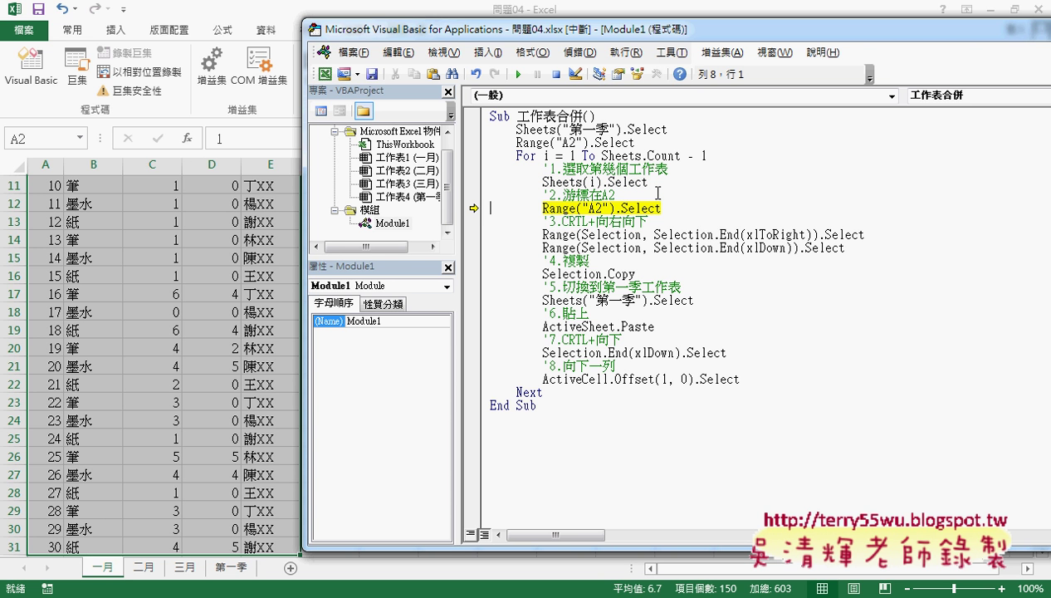
key("F8")
key("F8")
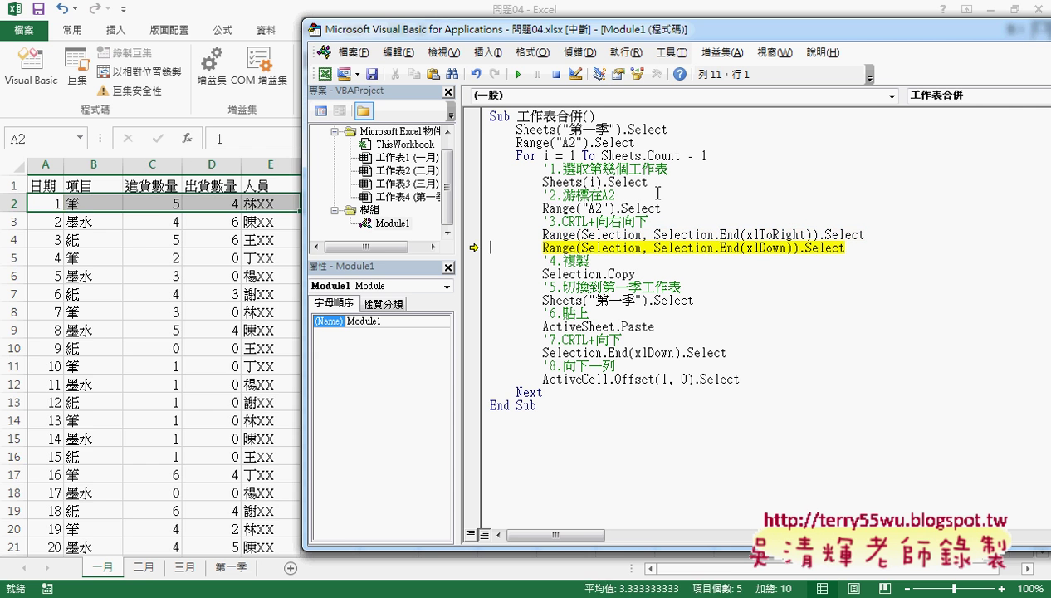
key("F8")
key("F8")
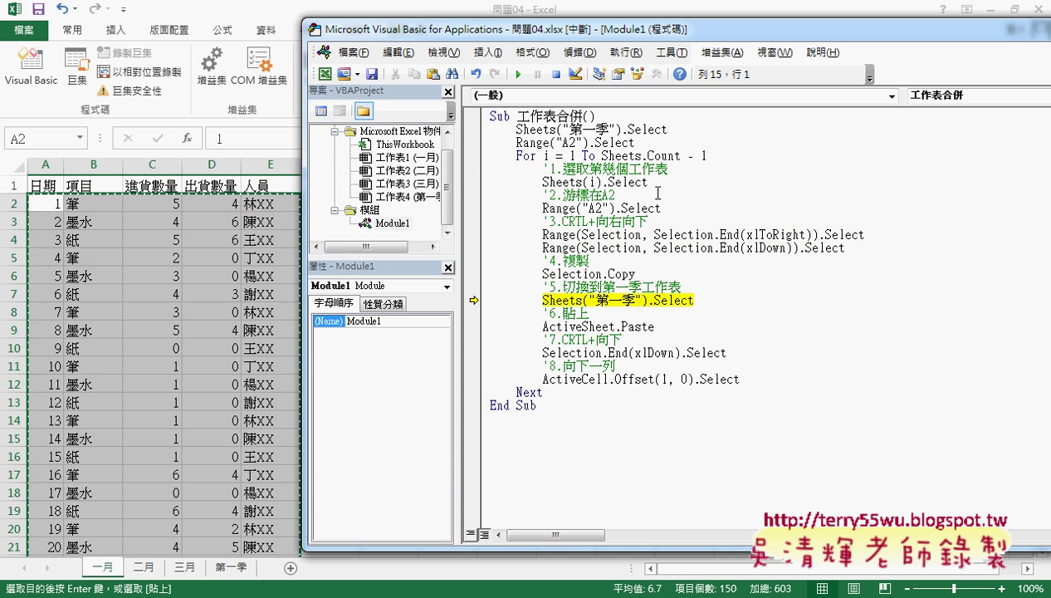
key("F8")
key("F8")
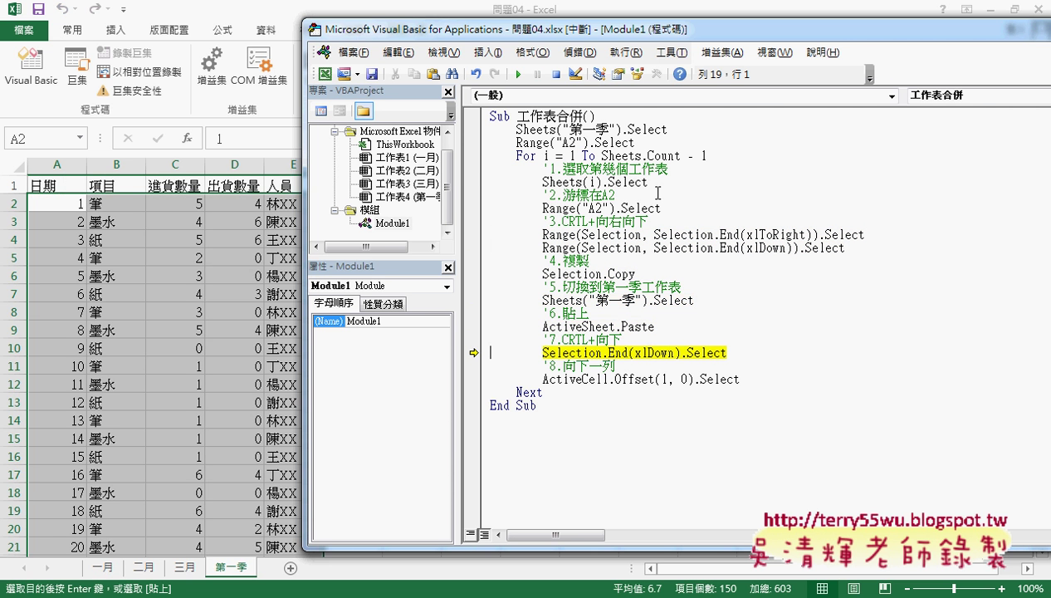
key("F8")
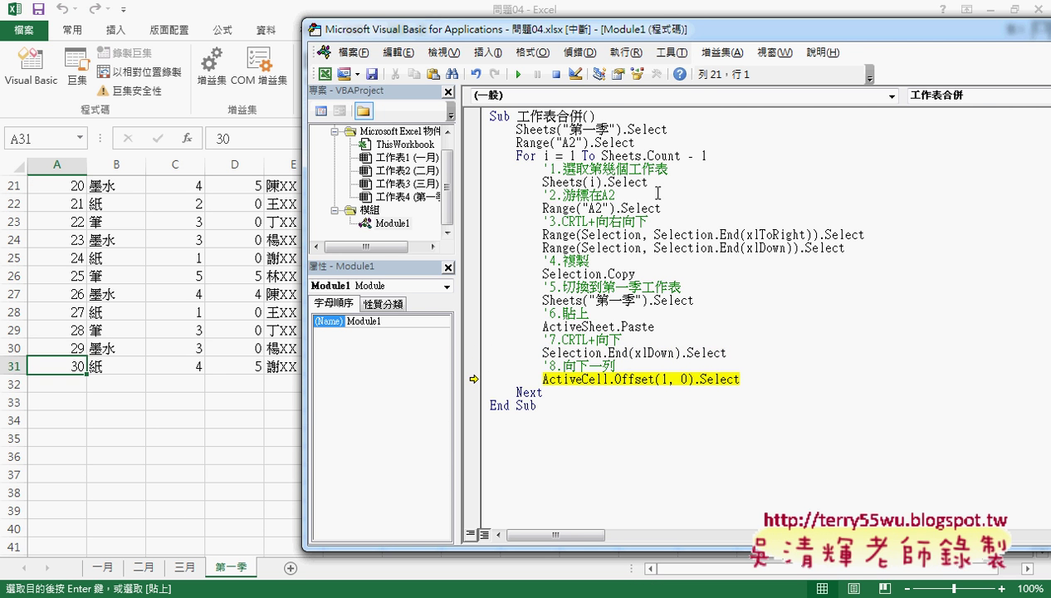
key("F8")
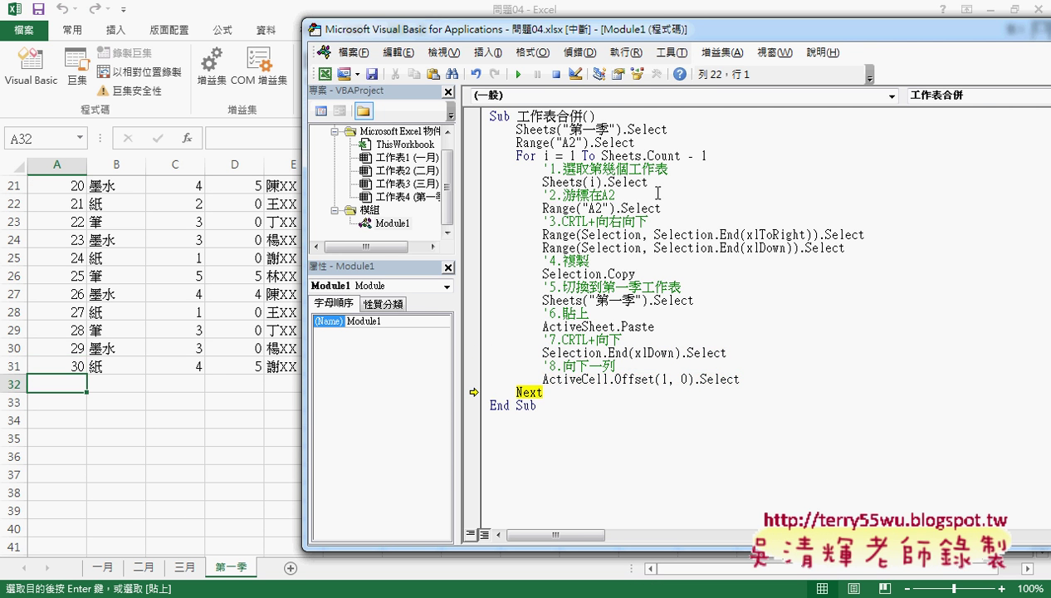
key("F8")
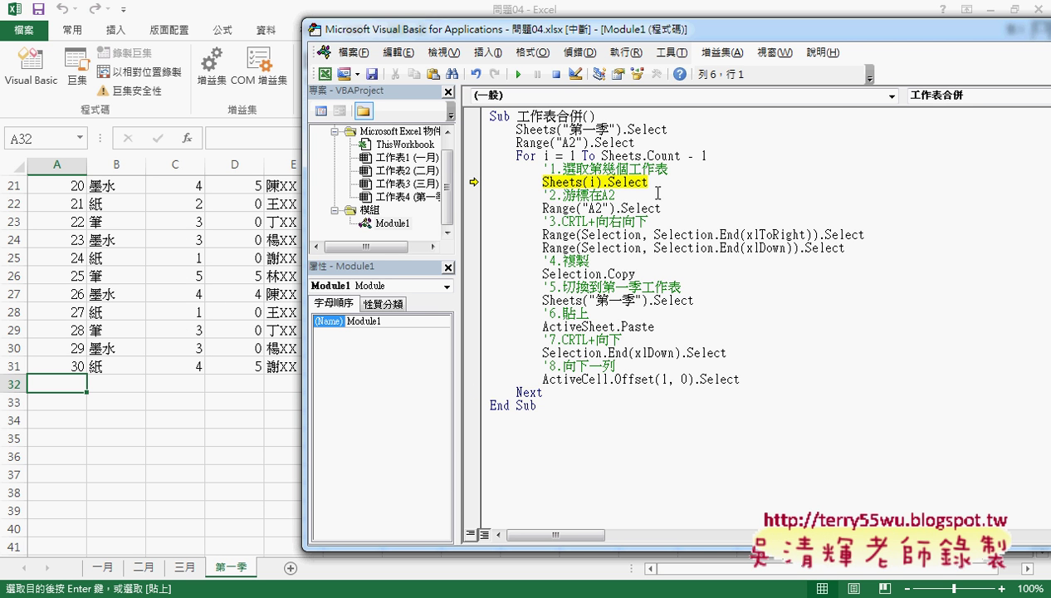
Step through the 二月 and 三月 passes, appending their data to 第一季 through row 91.
key("F8")
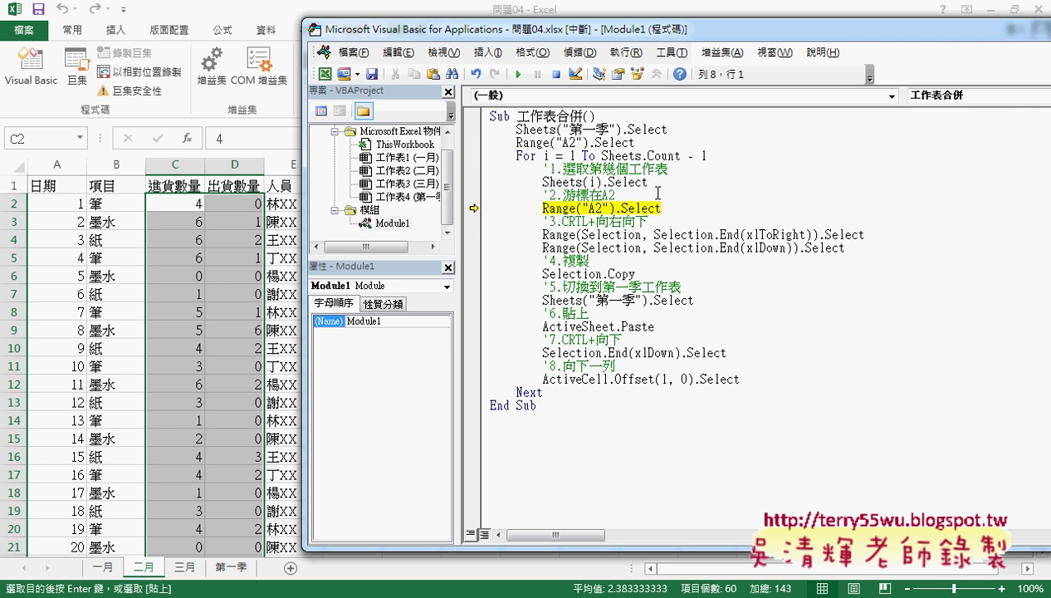
key("F8")
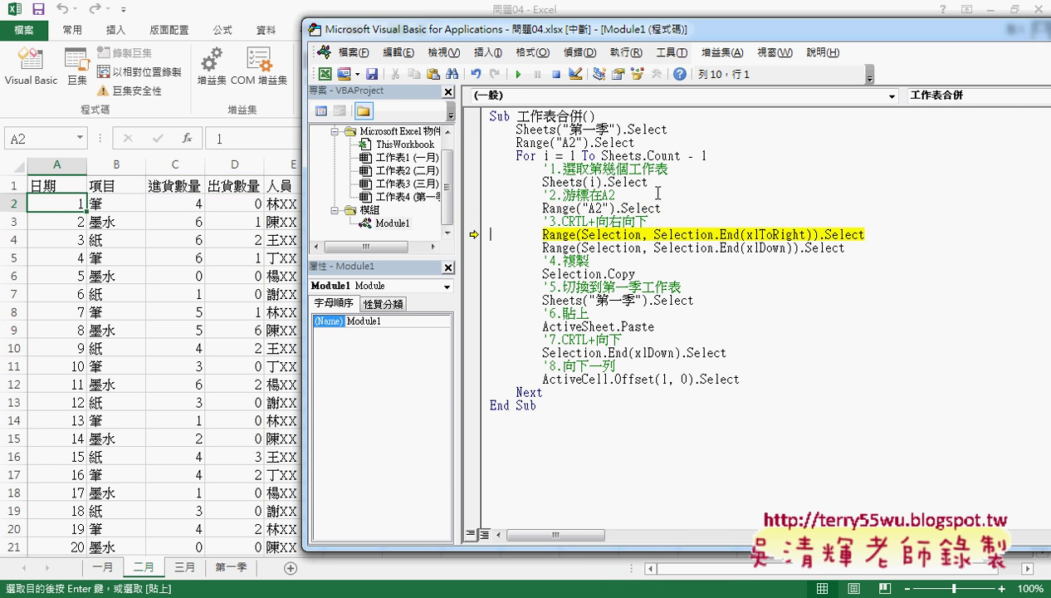
key("F8")
key("F8")
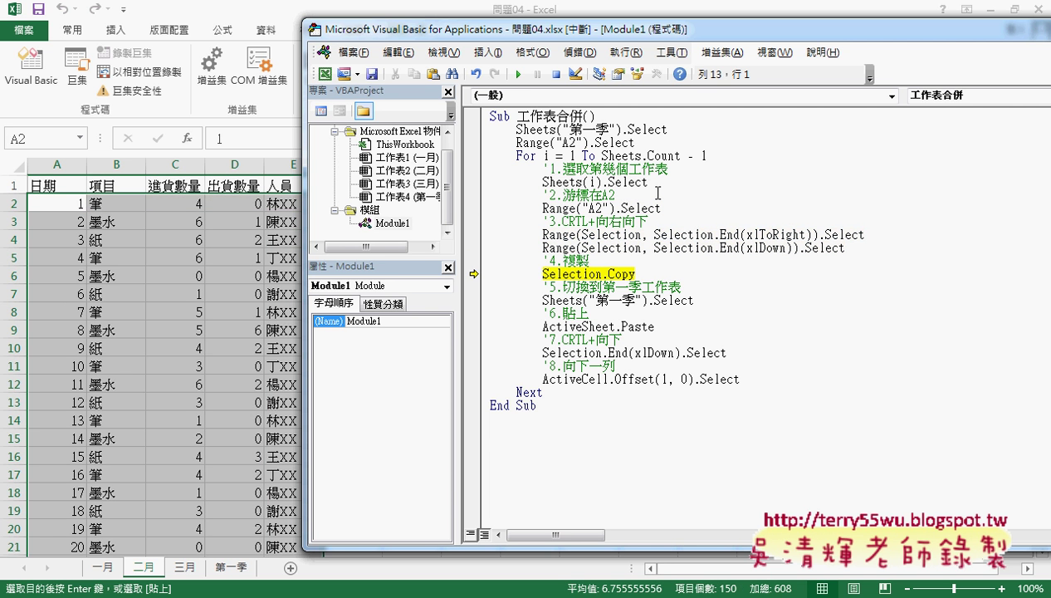
key("F8")
key("F8")
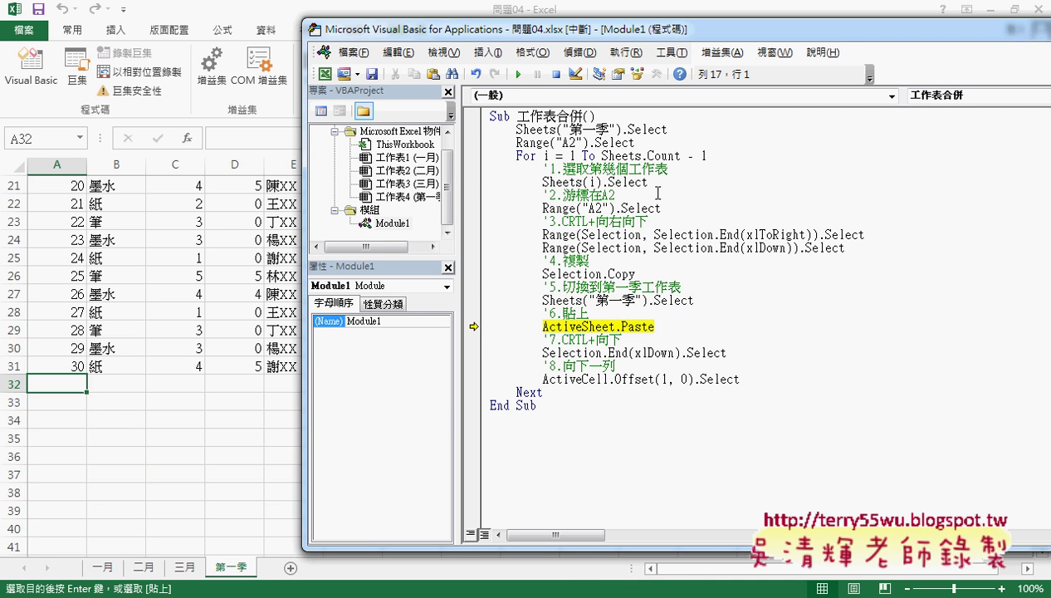
key("F8")
key("F8")
key("F8")
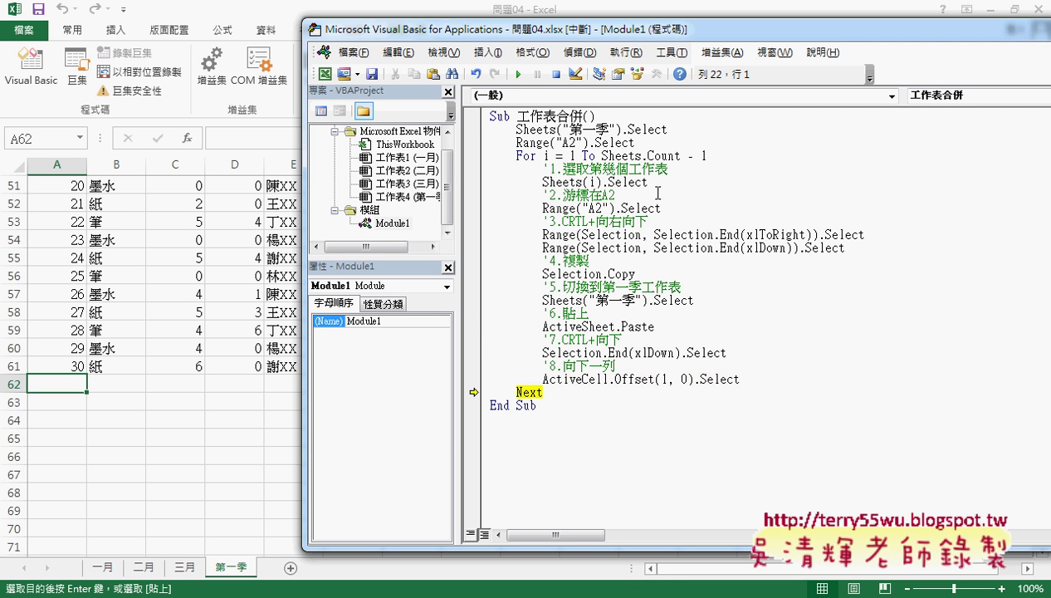
key("F8")
key("F8")
key("F8")
key("F8")
key("F8")
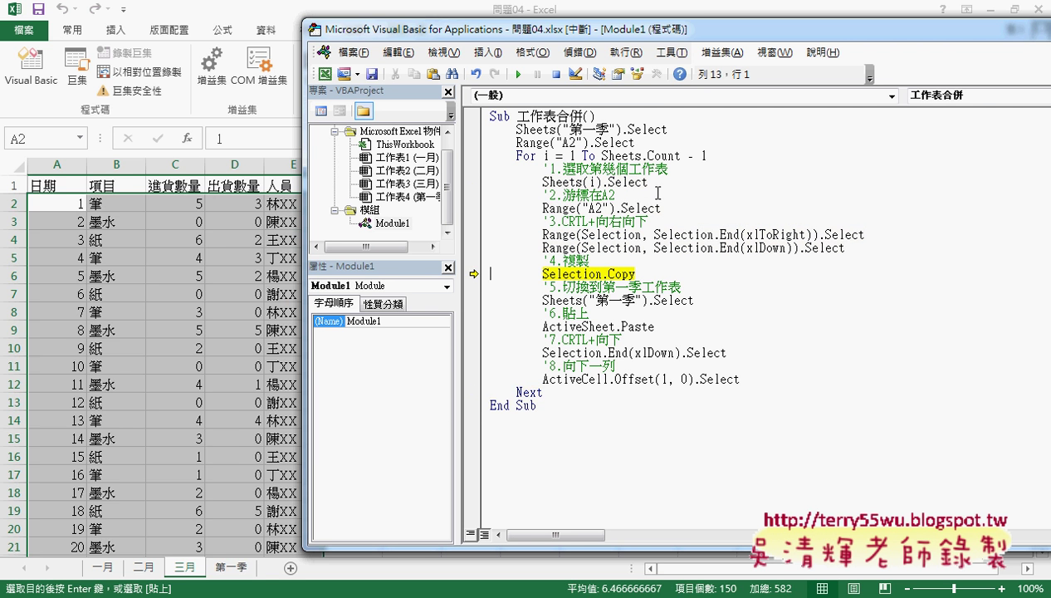
key("F8")
key("F8")
key("F8")
key("F8")
key("F8")
key("F8")
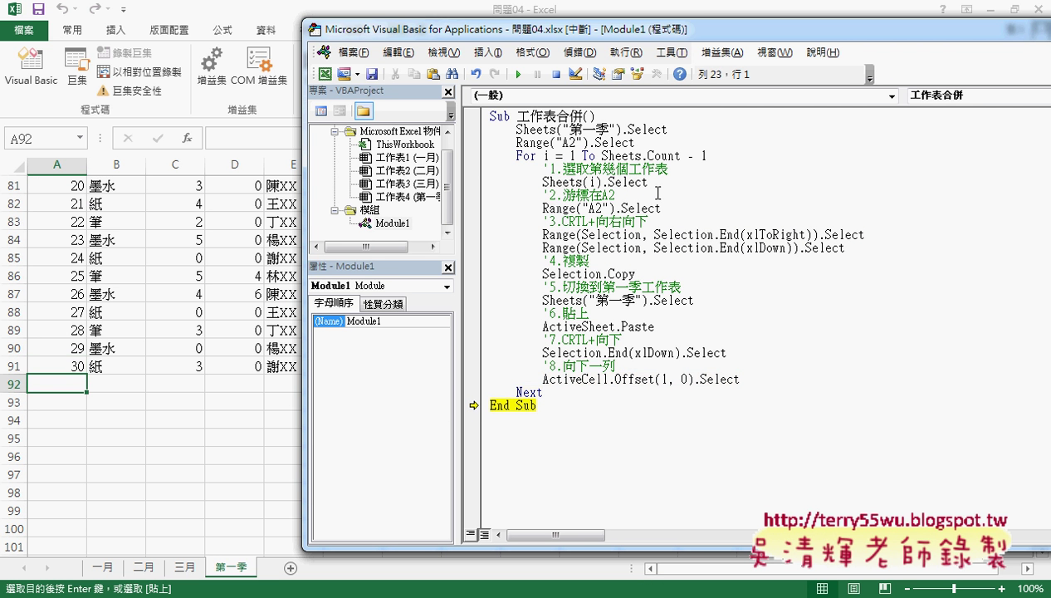
key("F8")
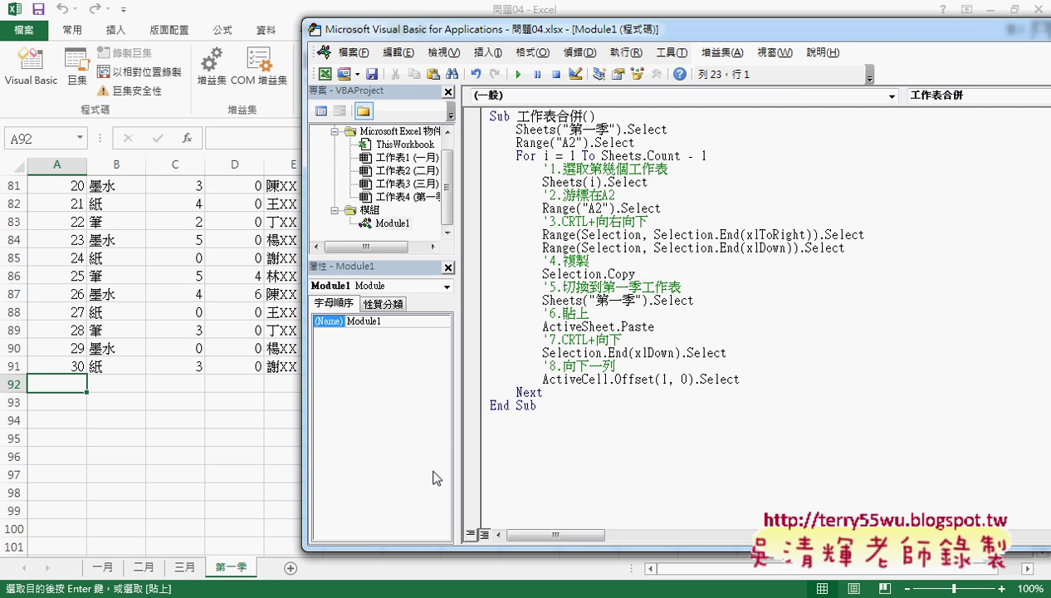
Switch to the 程式碼 notes in Google Docs and place the caret in the document.
left_click(208, 498)
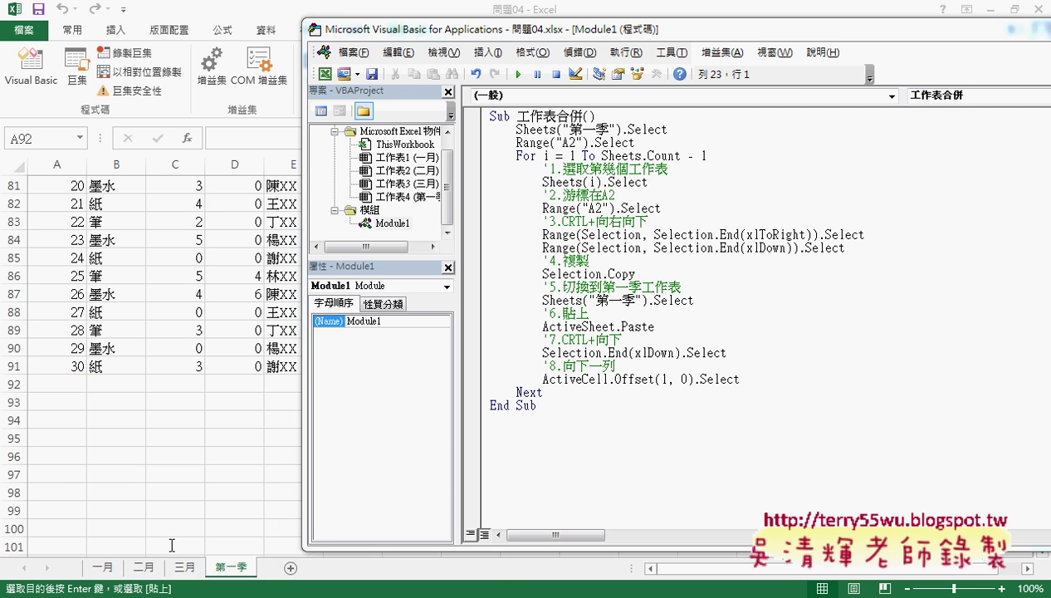
left_click(369, 259)
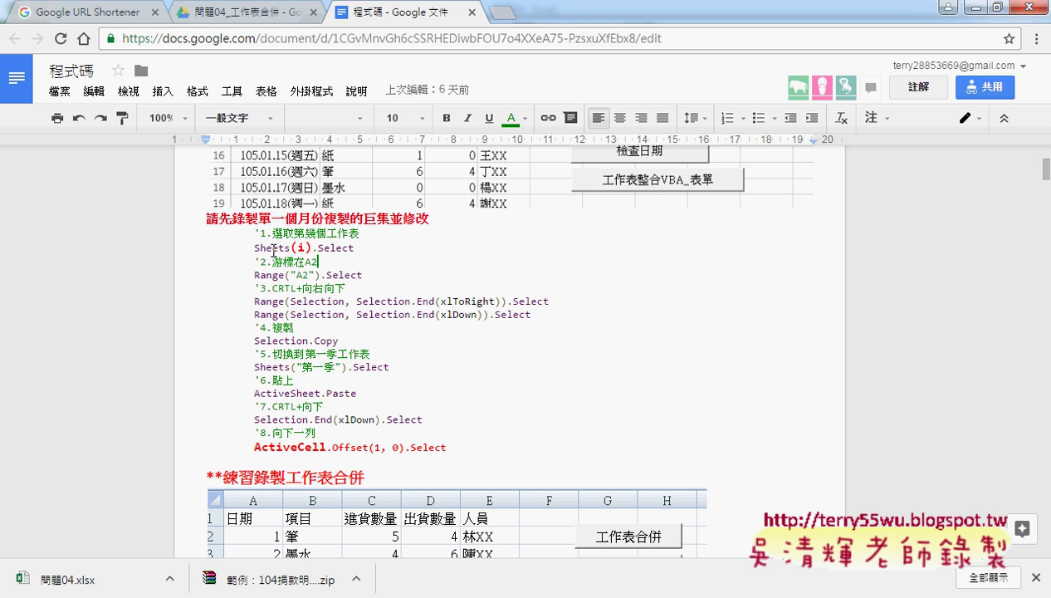
left_click(207, 218)
left_click_drag(206, 219, 427, 222)
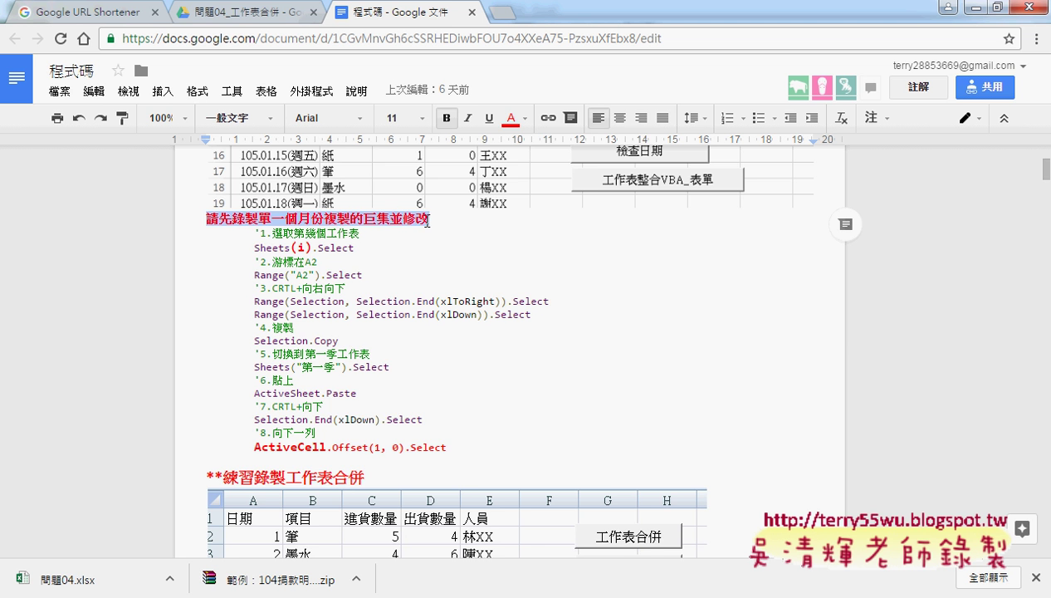
scroll(577, 374, "down", 2)
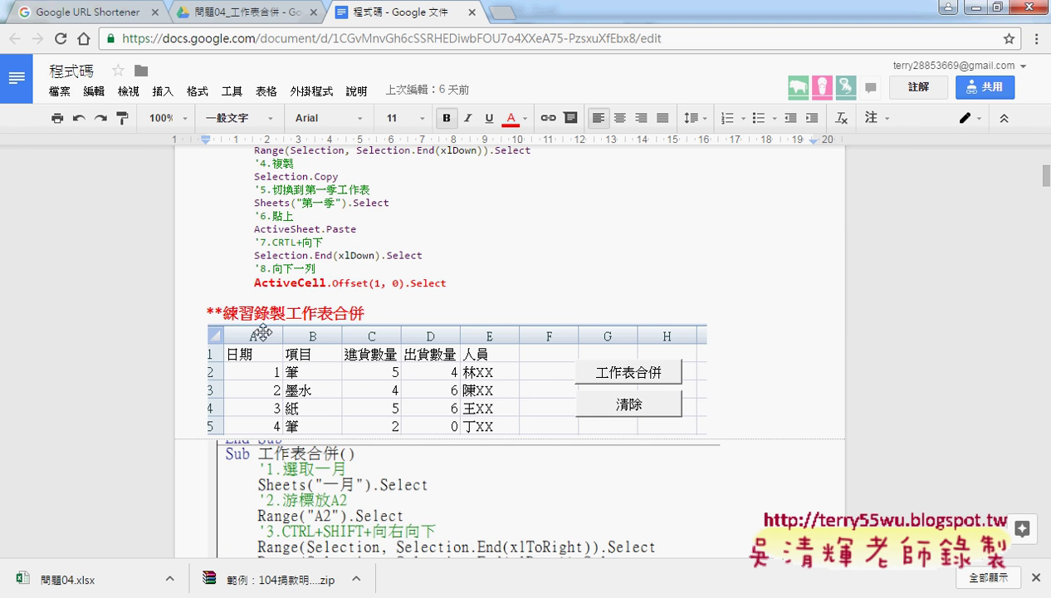
left_click_drag(285, 313, 368, 313)
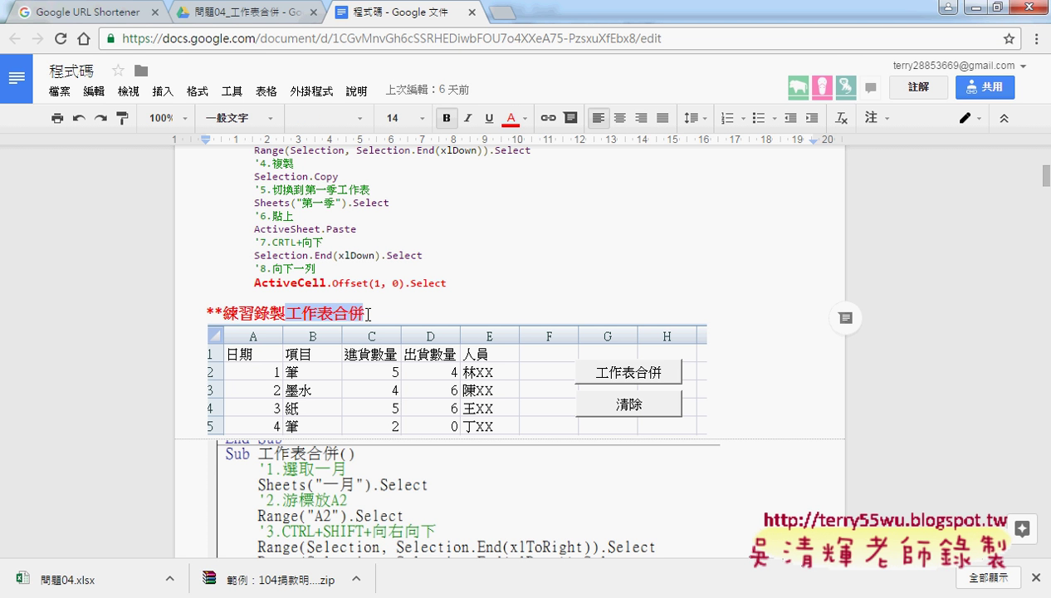